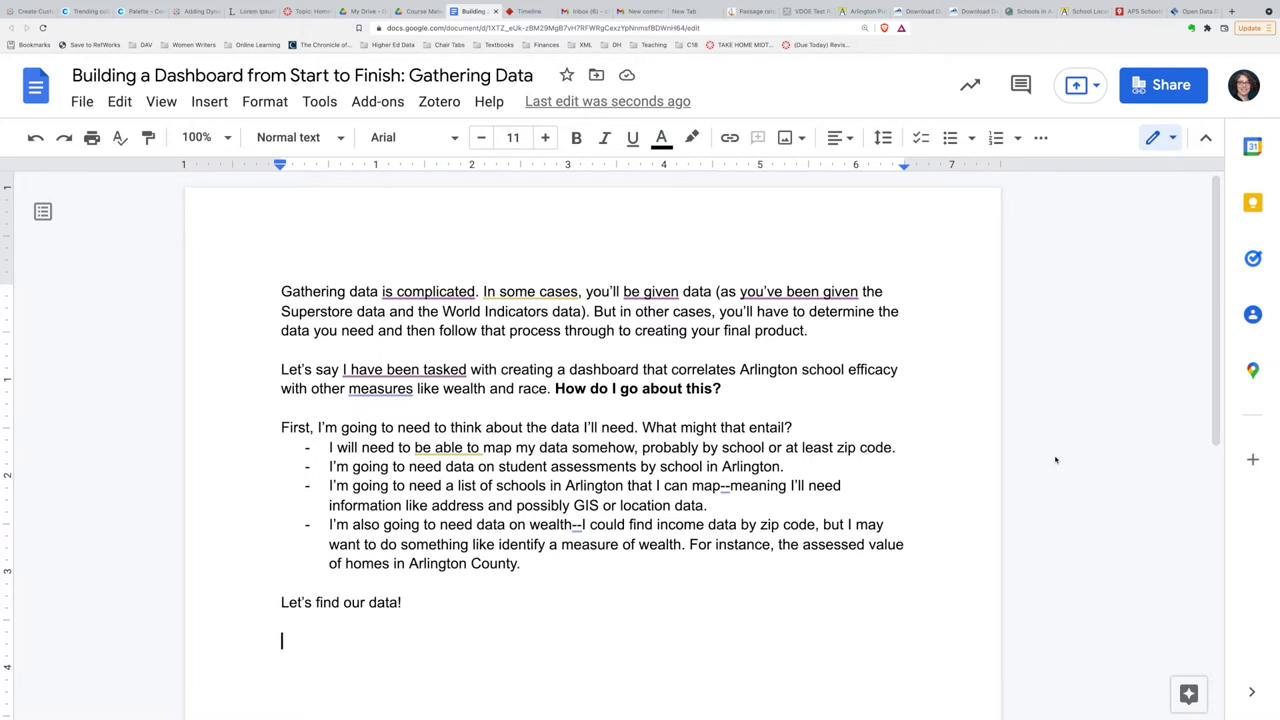
# - Read through the two introductory paragraphs on gathering data and the Arlington school dashboard task
pyautogui.moveTo(622, 291); pyautogui.dragTo(712, 291)
pyautogui.click(712, 291)
pyautogui.doubleClick(320, 311)
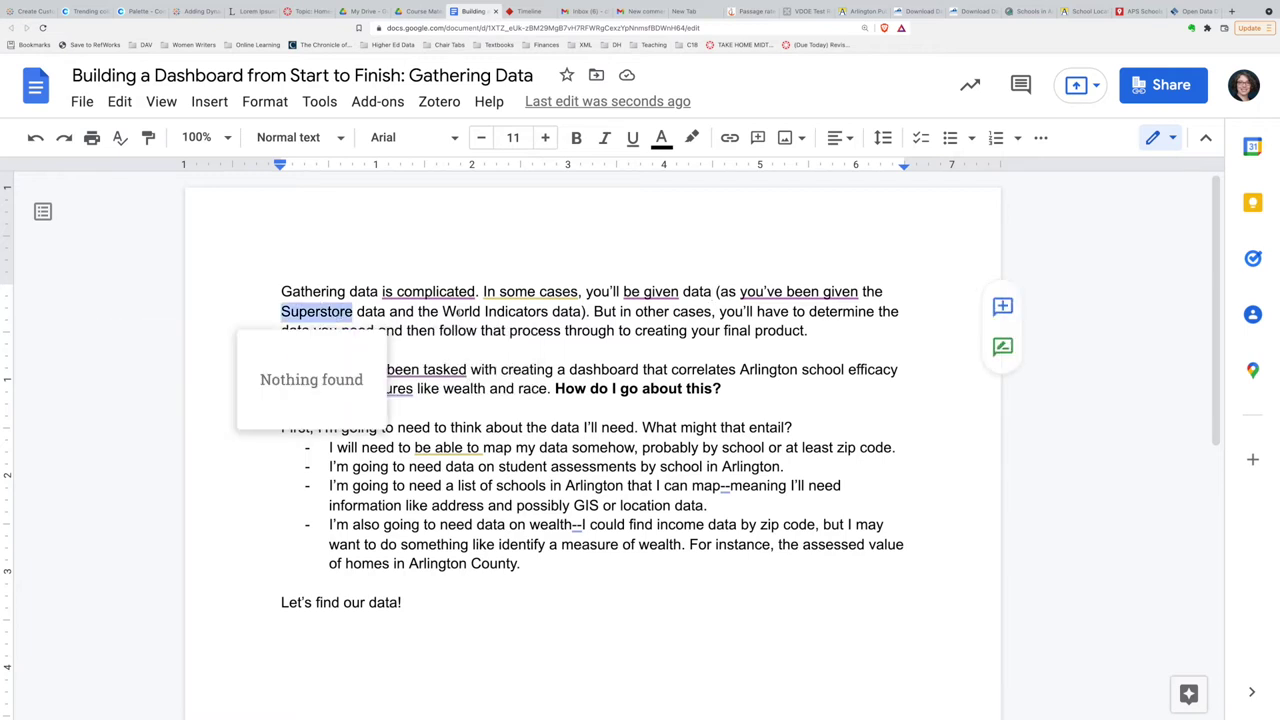
pyautogui.moveTo(443, 311); pyautogui.dragTo(822, 338)
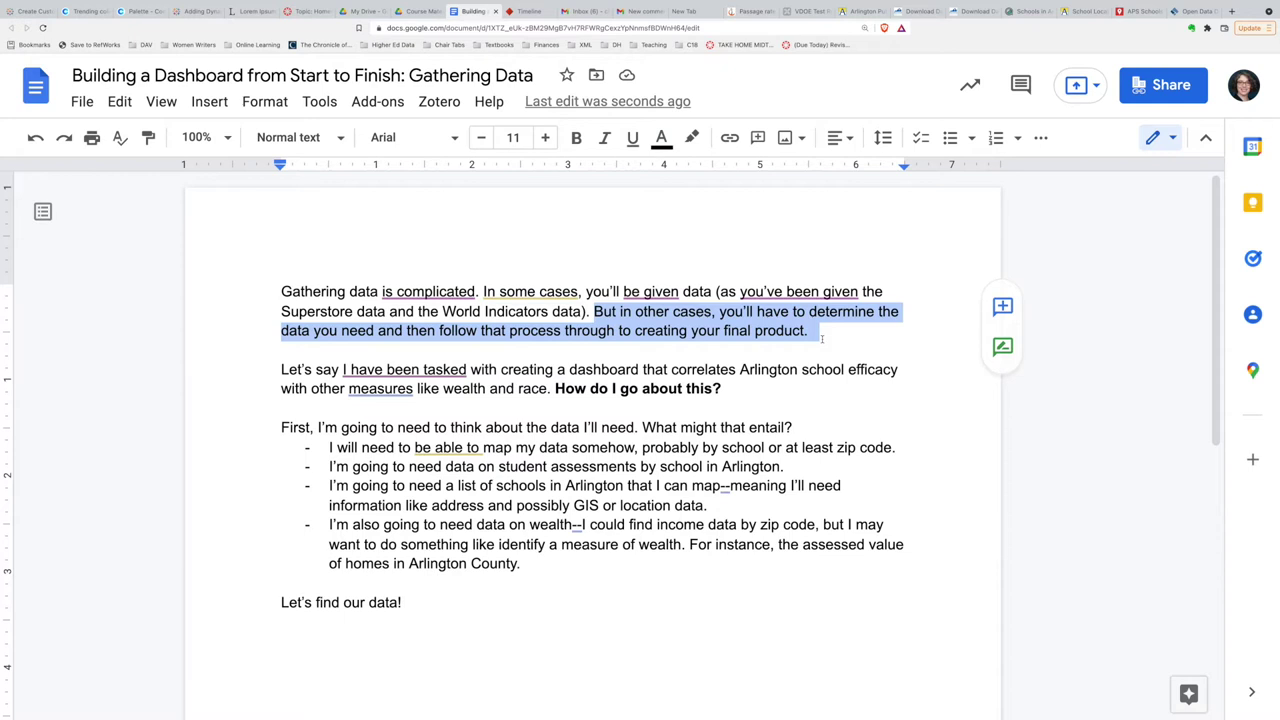
pyautogui.click(276, 368)
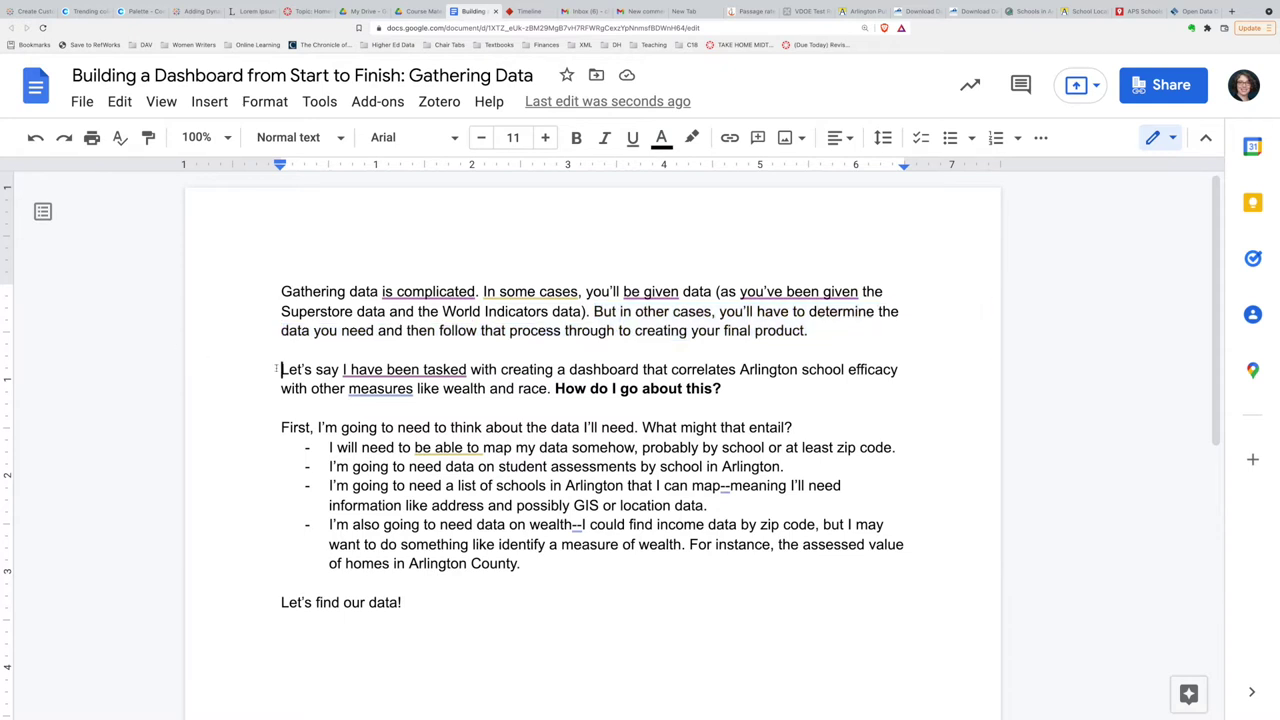
pyautogui.moveTo(276, 368); pyautogui.dragTo(977, 391)
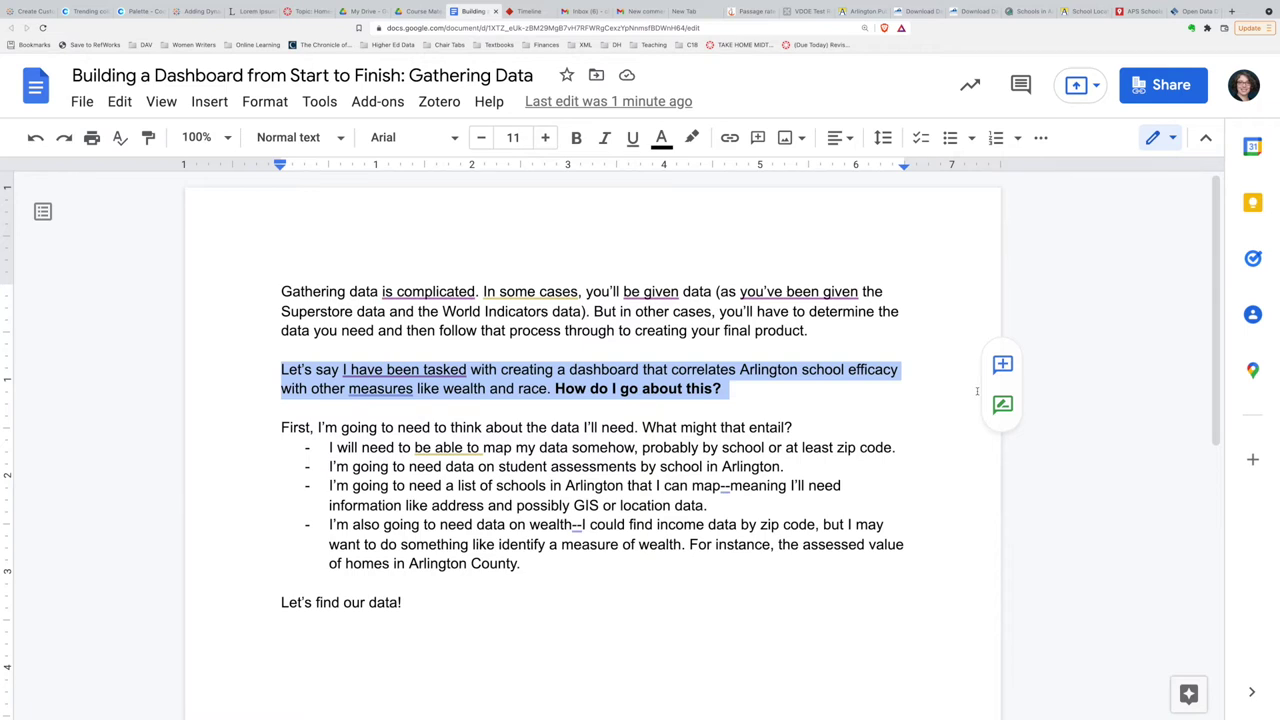
pyautogui.hotkey('ctrl', 'End')
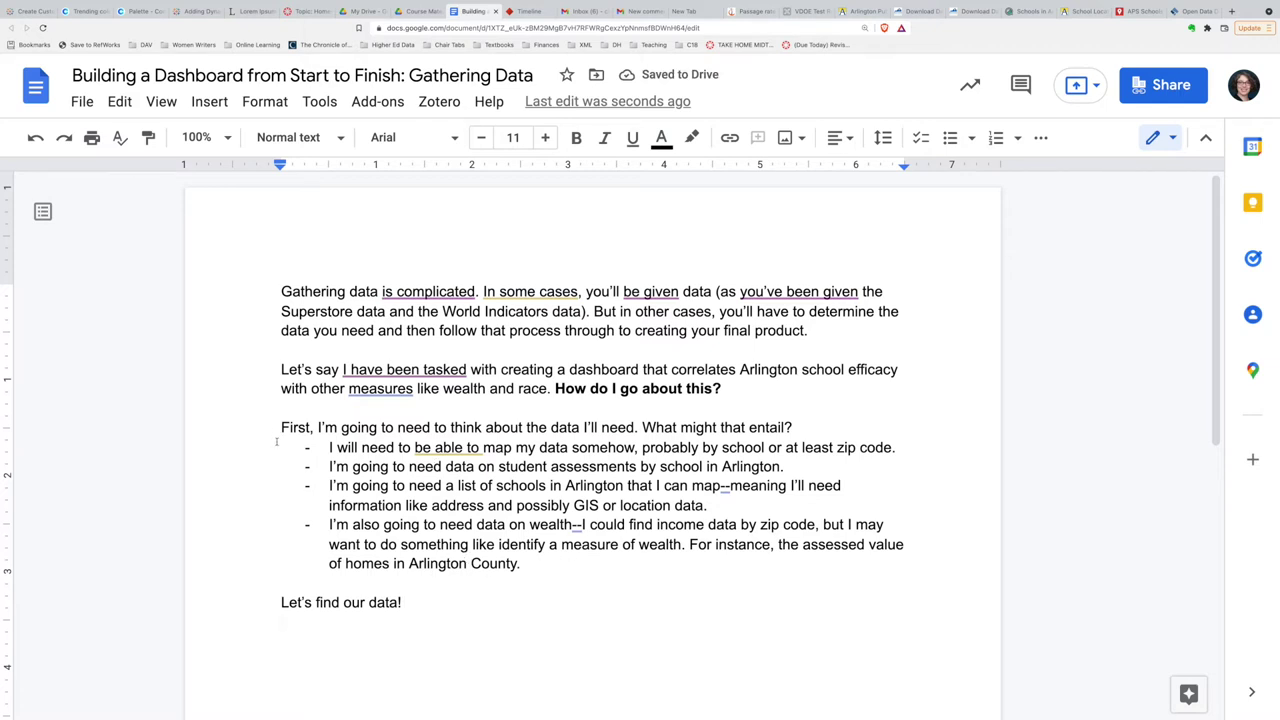
# - Highlight the word "think" in yellow and make it bold in the line about the data needed
pyautogui.doubleClick(465, 427)
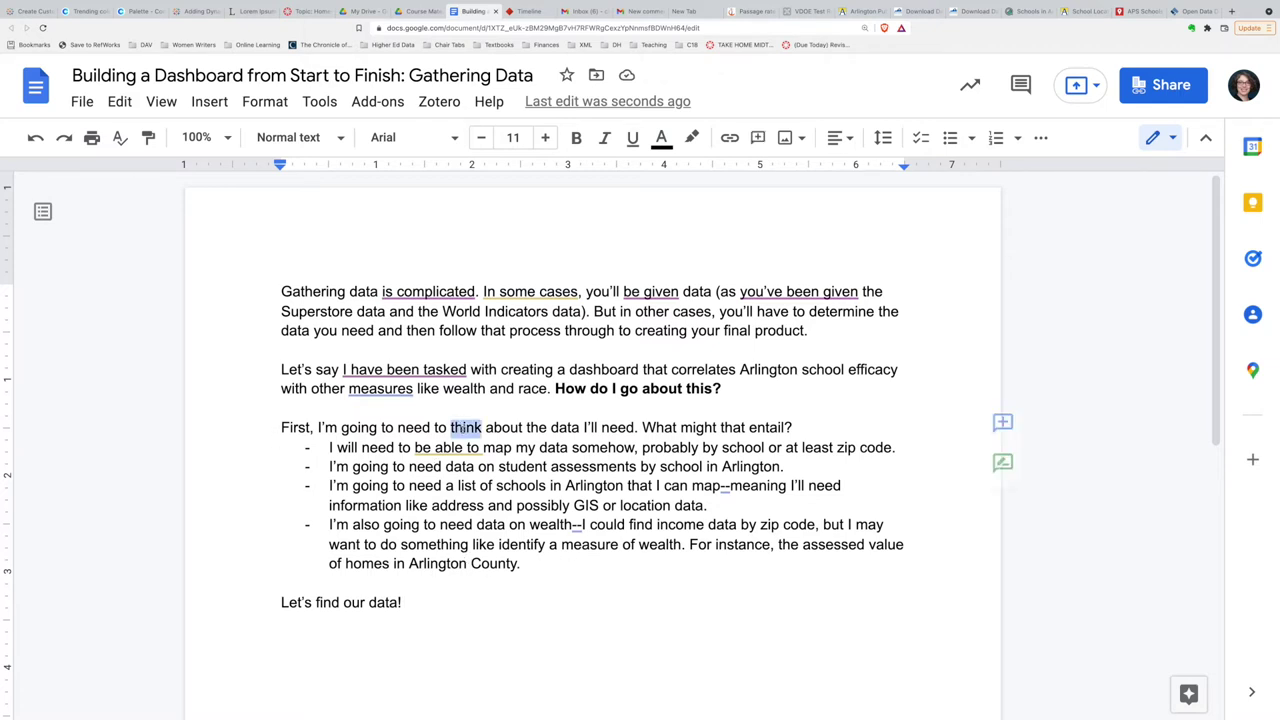
pyautogui.click(692, 137)
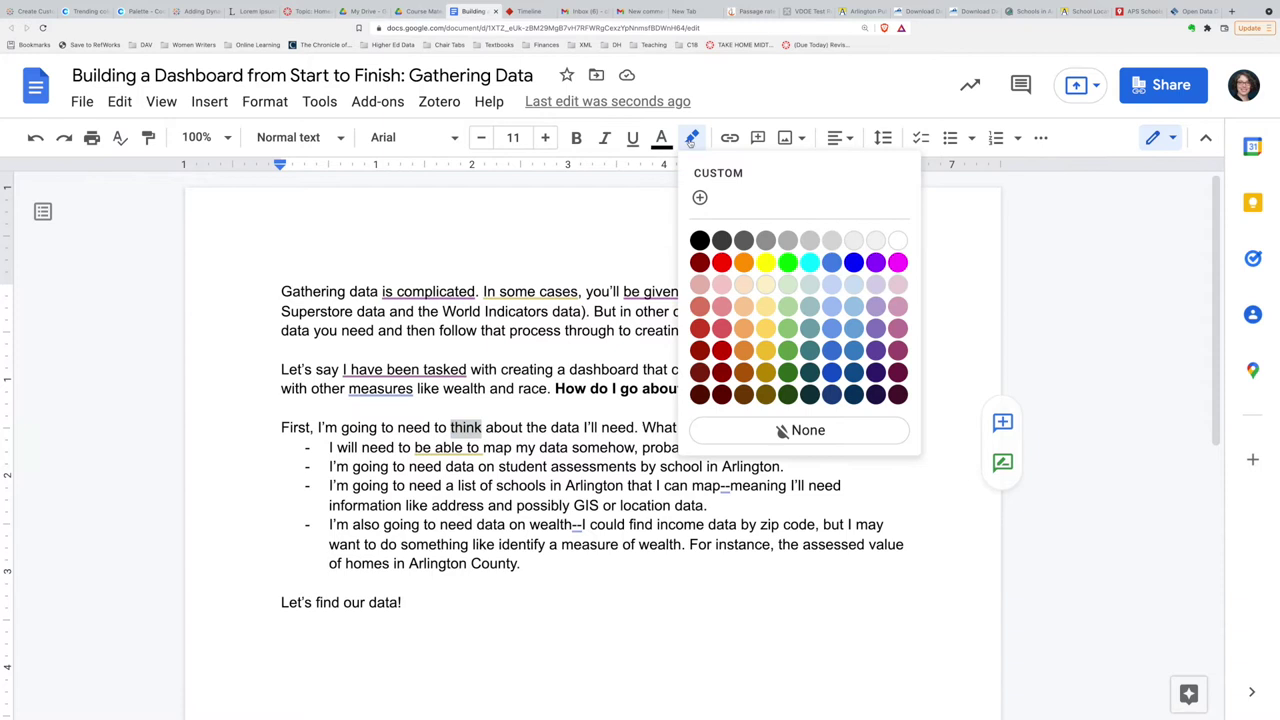
pyautogui.click(767, 261)
pyautogui.click(578, 142)
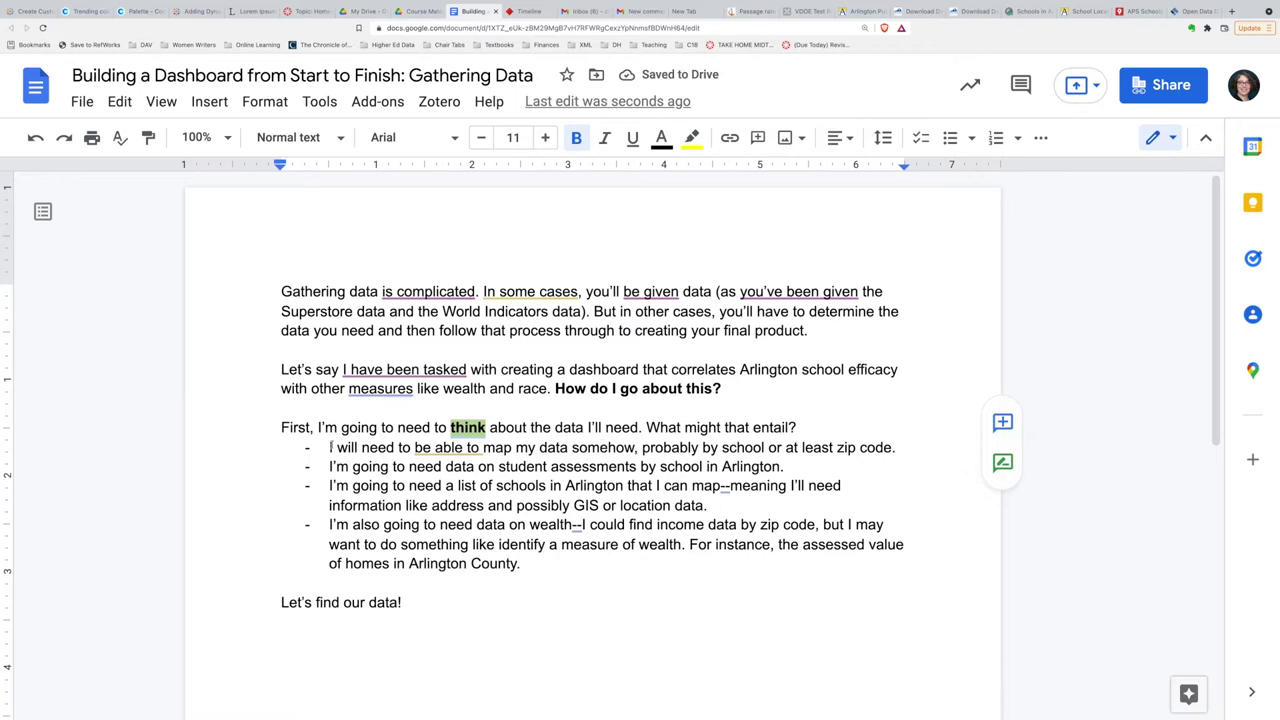
# - Make the whole line "First, I'm going to need to think about the data I'll need. What might that entail?" bold
pyautogui.click(278, 424)
pyautogui.moveTo(283, 425); pyautogui.dragTo(815, 428)
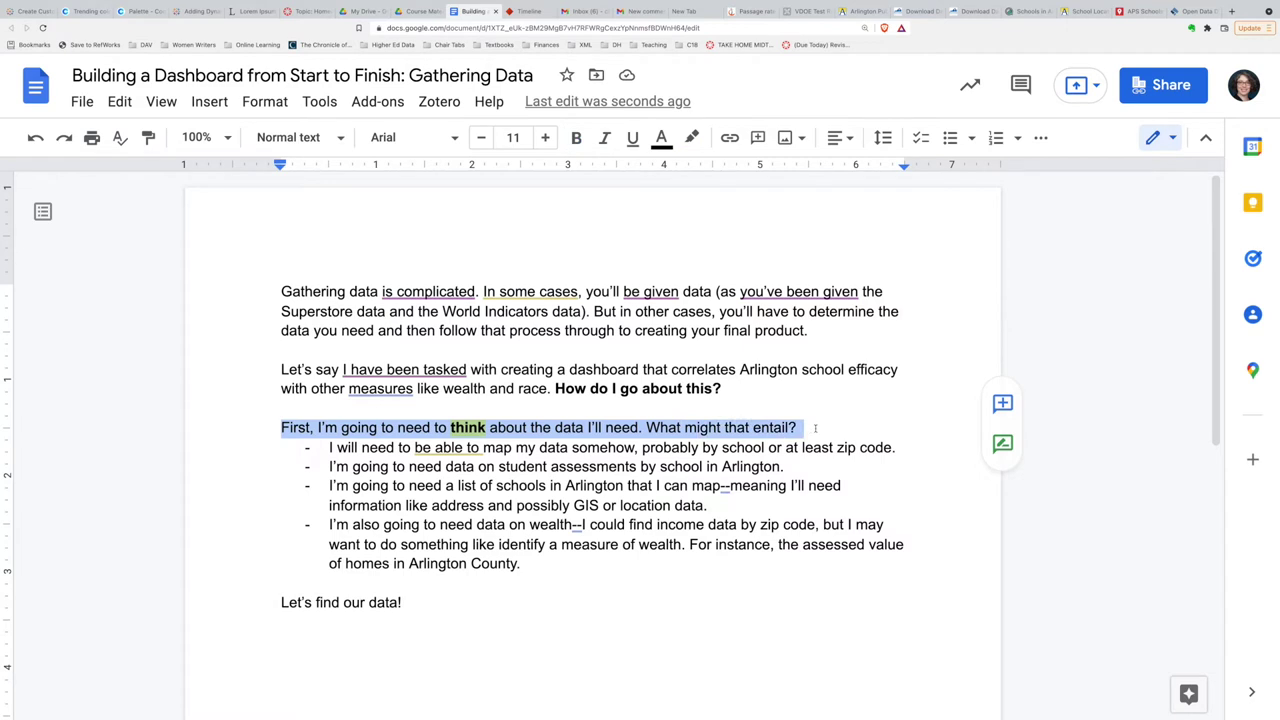
pyautogui.hotkey('ctrl', 'b')
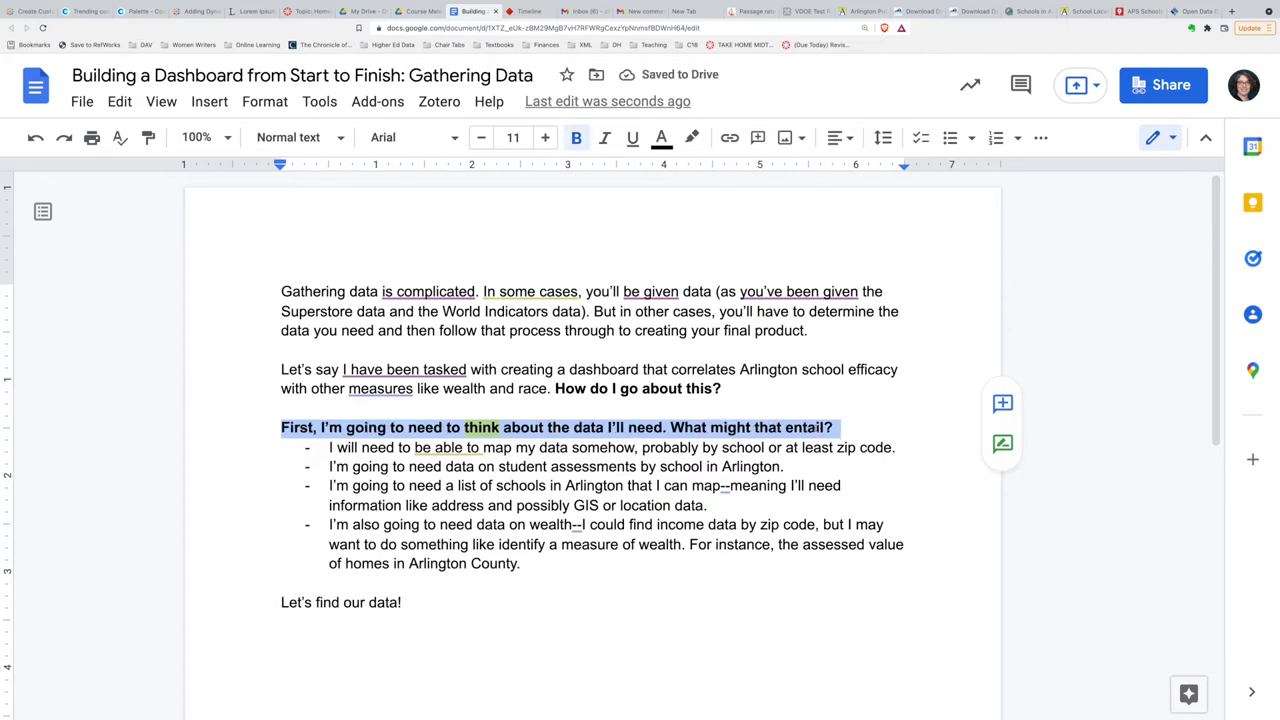
# - Read through the bulleted data needs, covering student assessments, school addresses and location data, and wealth measured by assessed home values
pyautogui.click(729, 486)
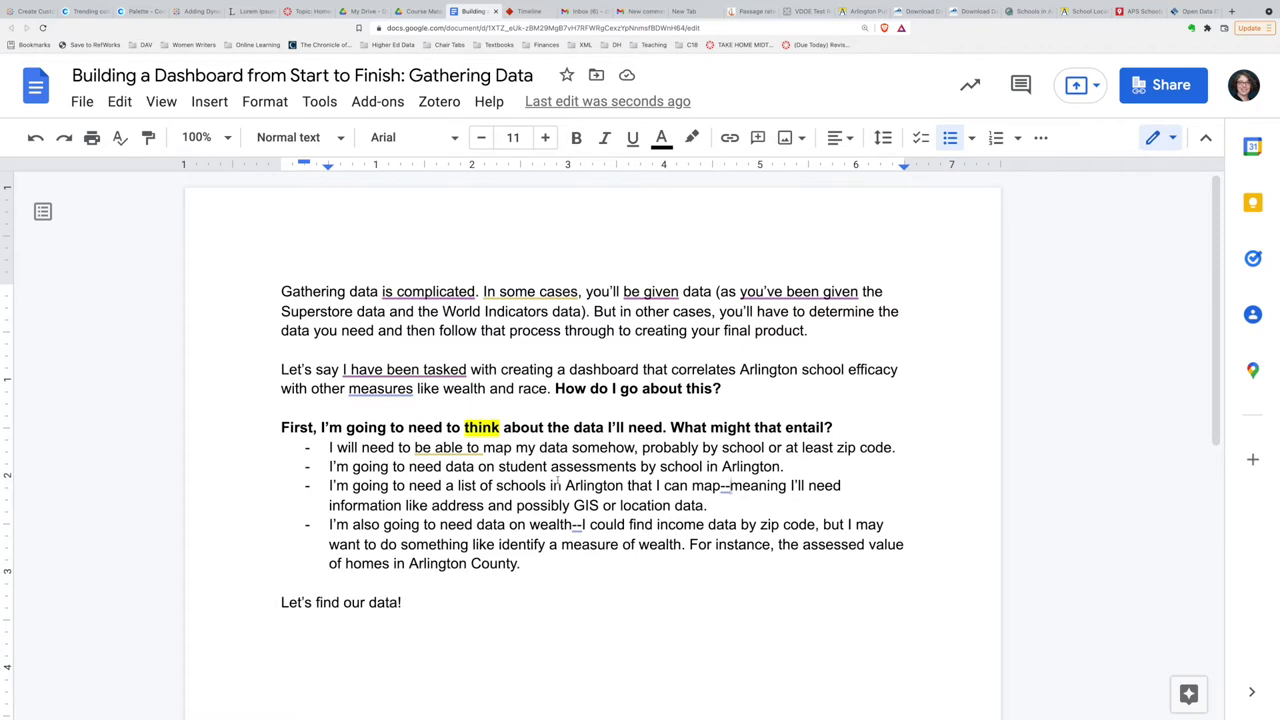
pyautogui.click(373, 466)
pyautogui.moveTo(498, 466); pyautogui.dragTo(779, 466)
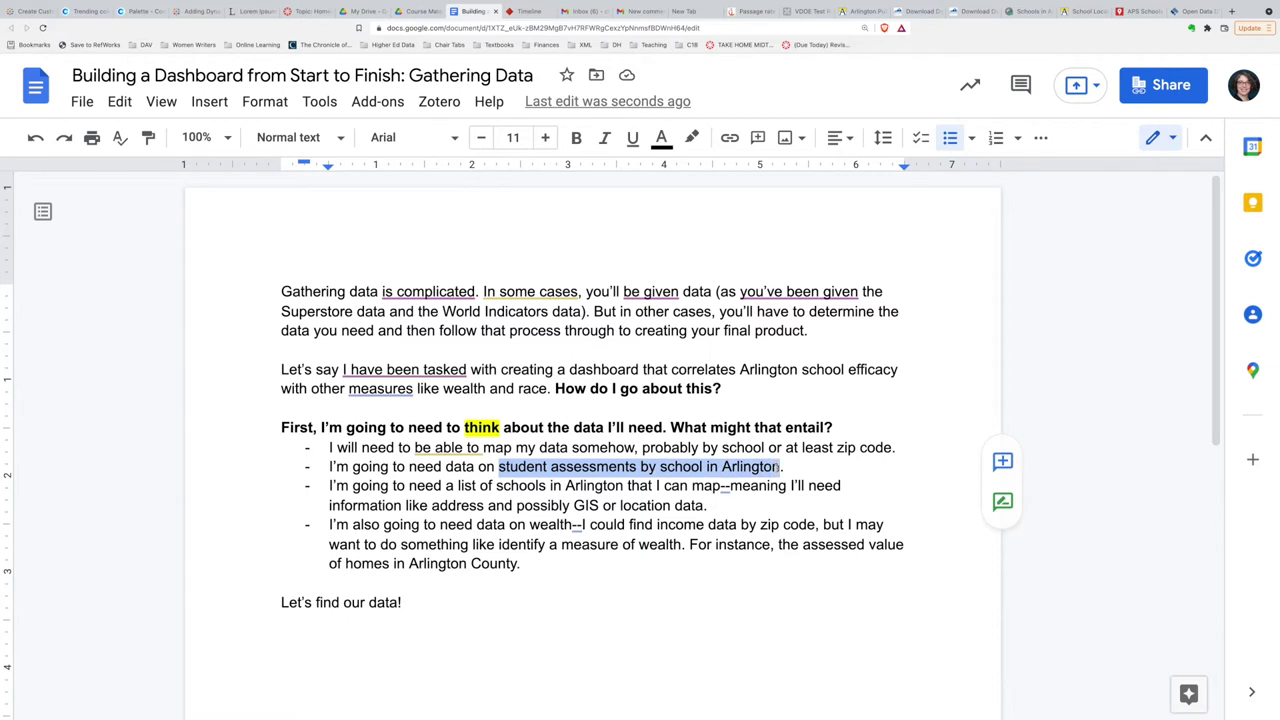
pyautogui.click(779, 466)
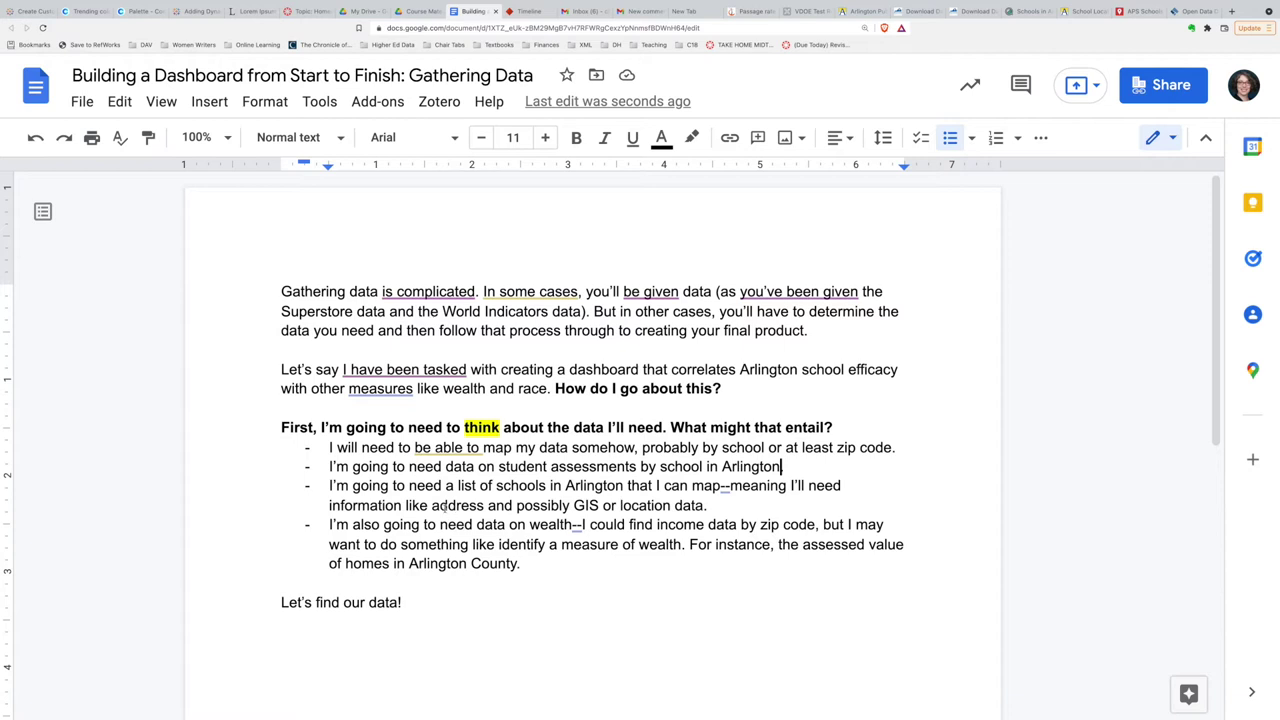
pyautogui.doubleClick(448, 505)
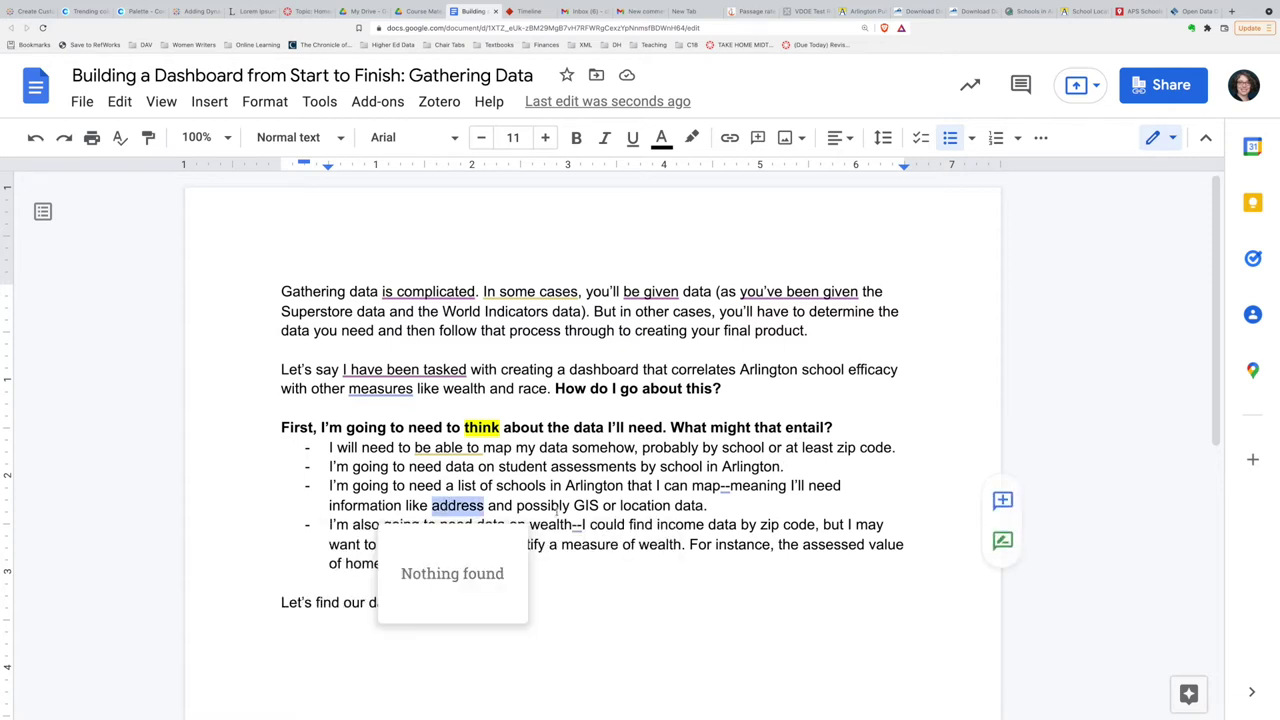
pyautogui.moveTo(516, 505); pyautogui.dragTo(711, 503)
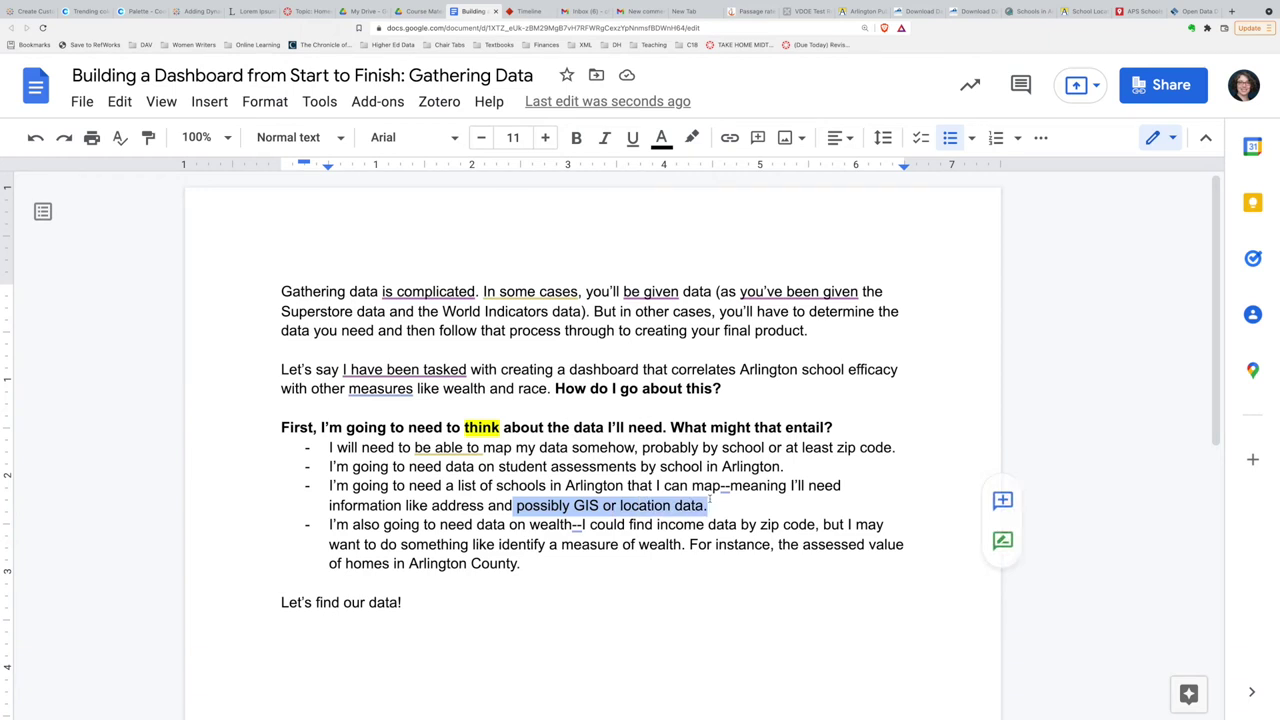
pyautogui.click(632, 487)
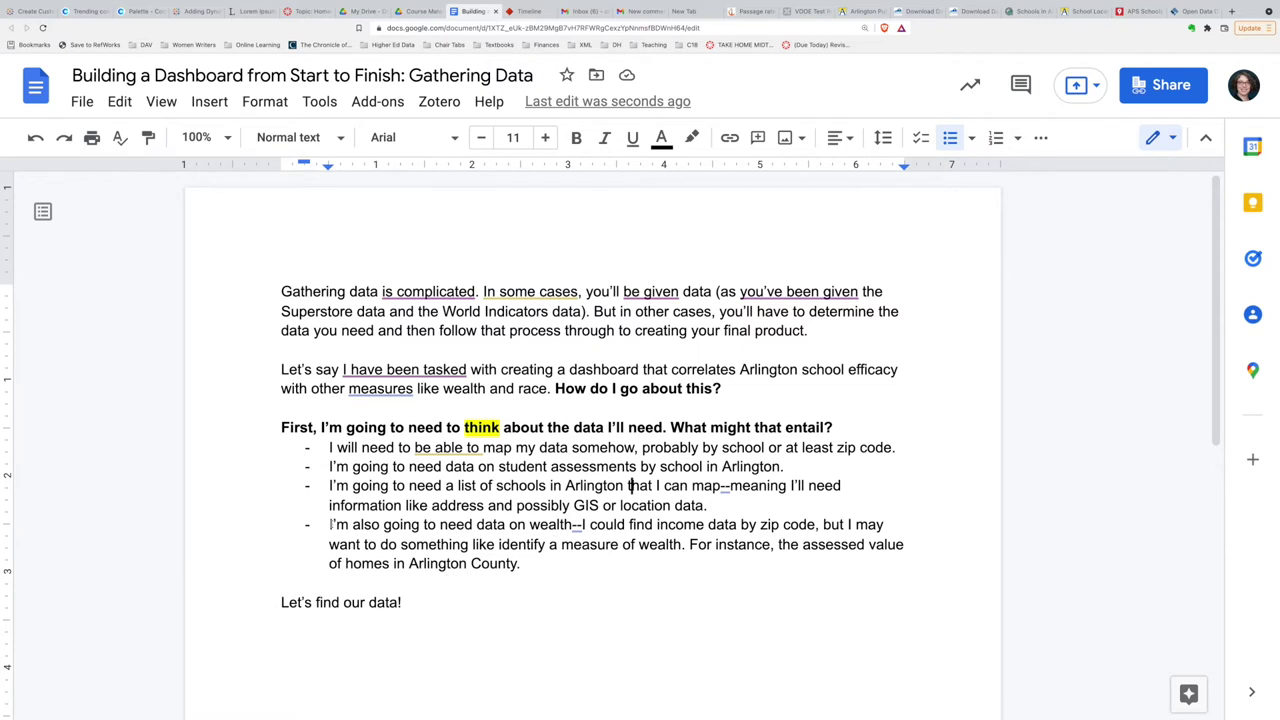
pyautogui.moveTo(476, 525); pyautogui.dragTo(575, 525)
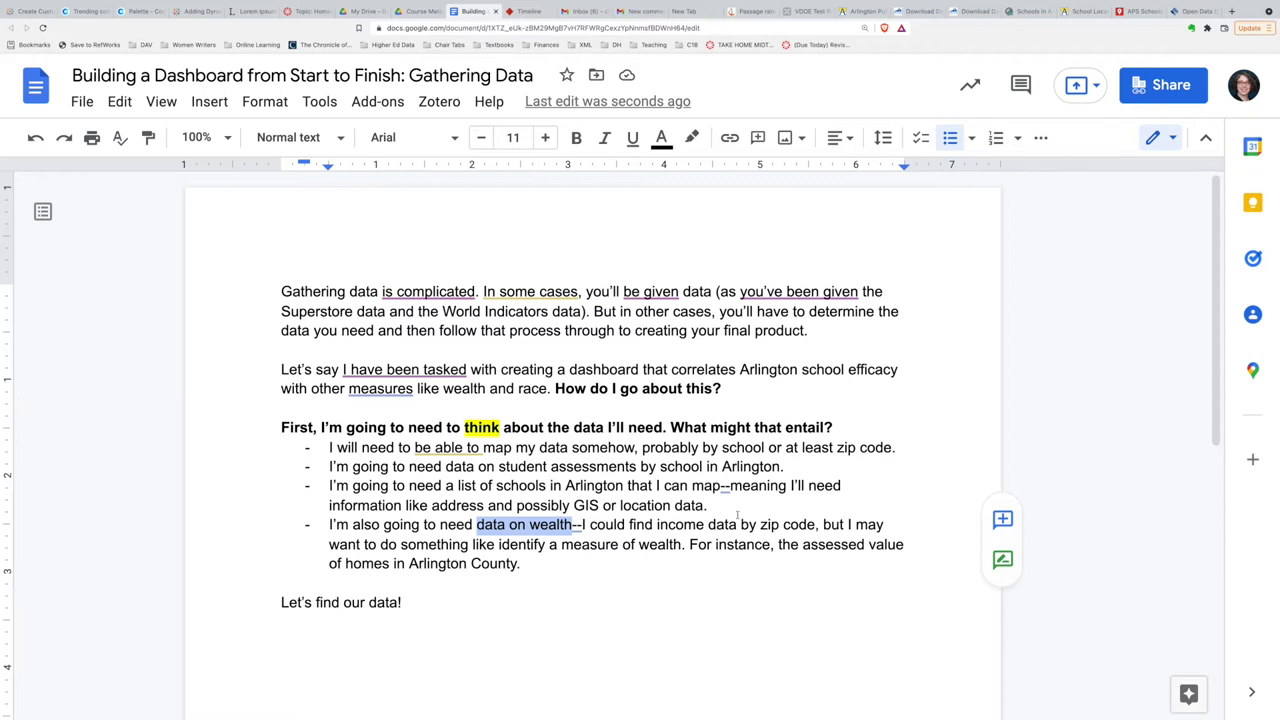
pyautogui.click(389, 545)
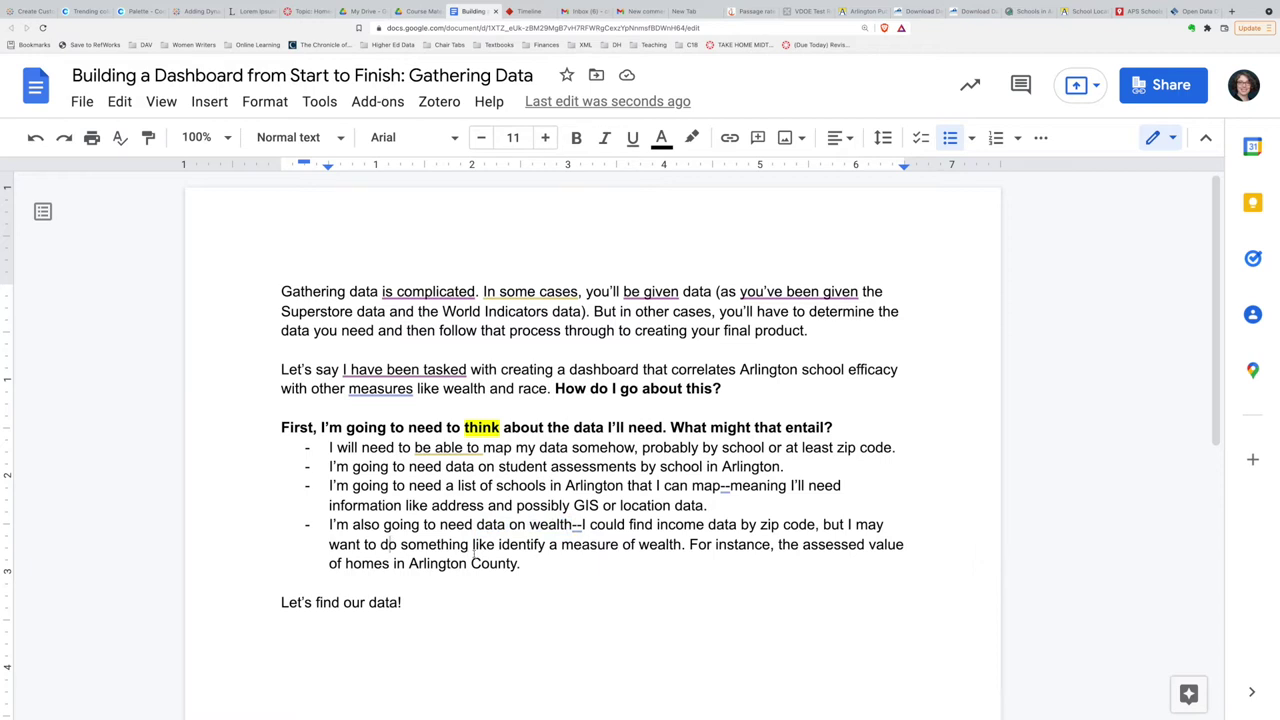
pyautogui.moveTo(801, 544); pyautogui.dragTo(520, 565)
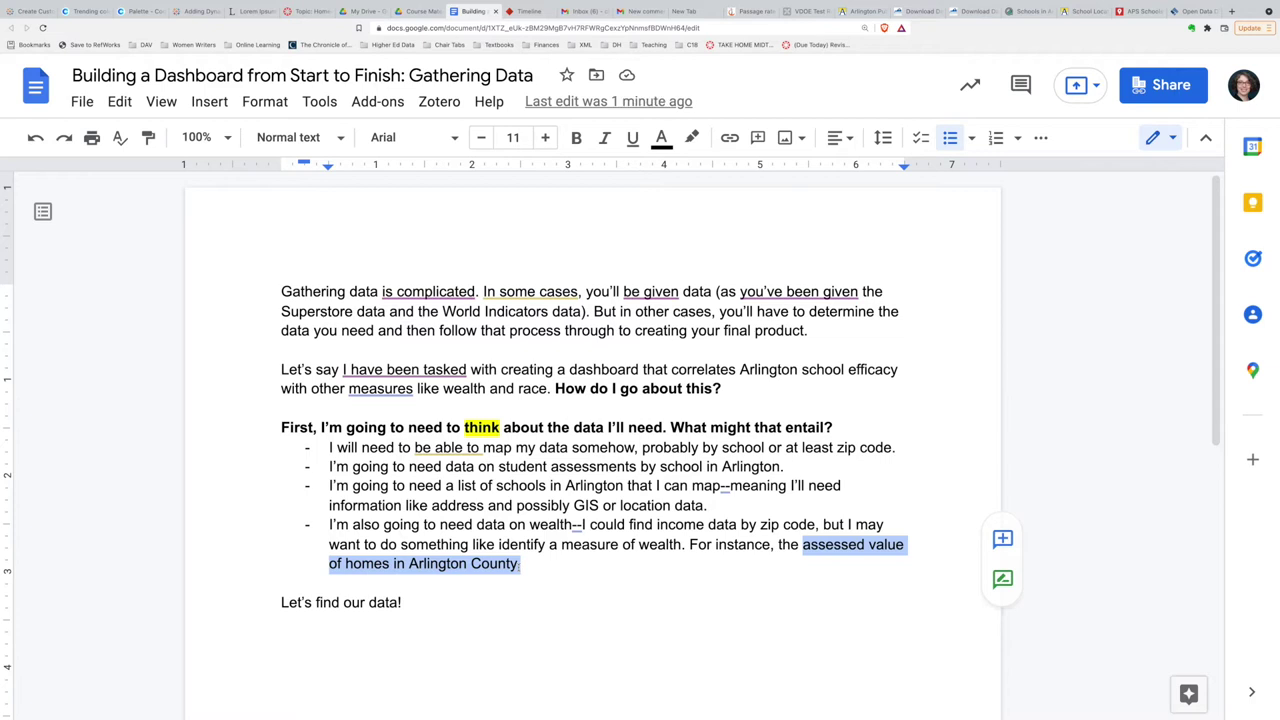
pyautogui.click(524, 566)
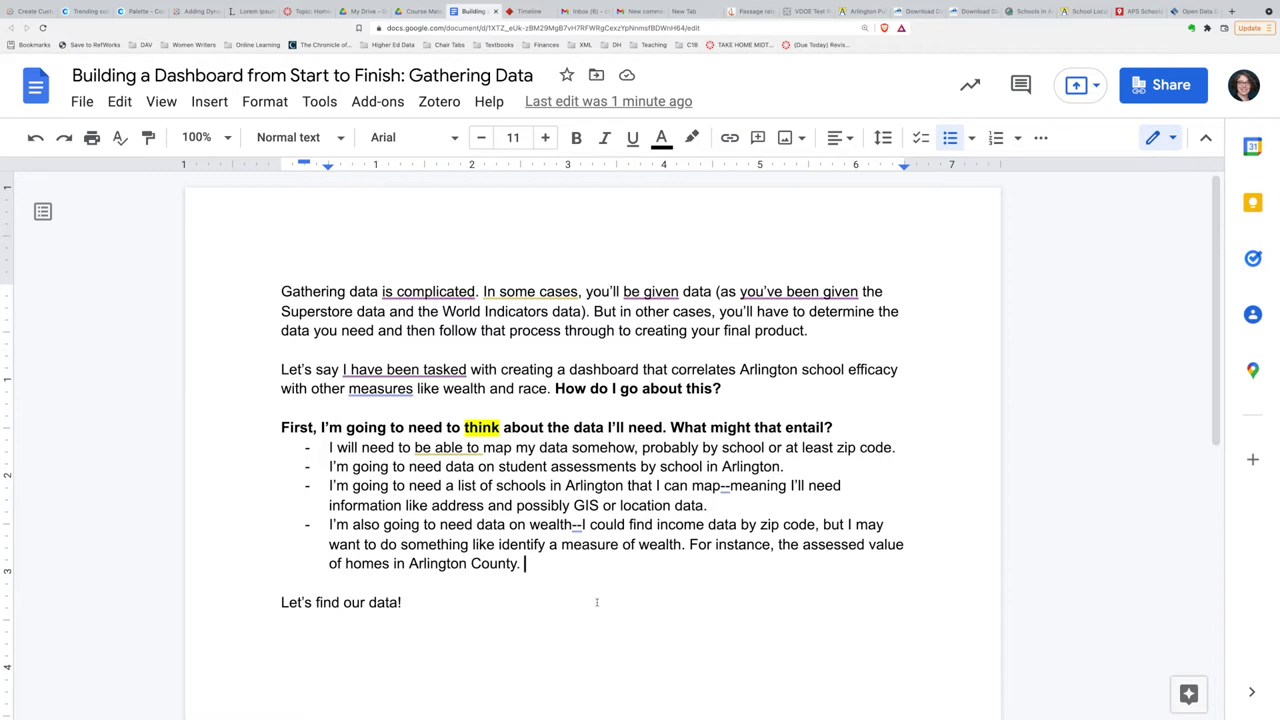
pyautogui.moveTo(777, 544); pyautogui.dragTo(762, 563)
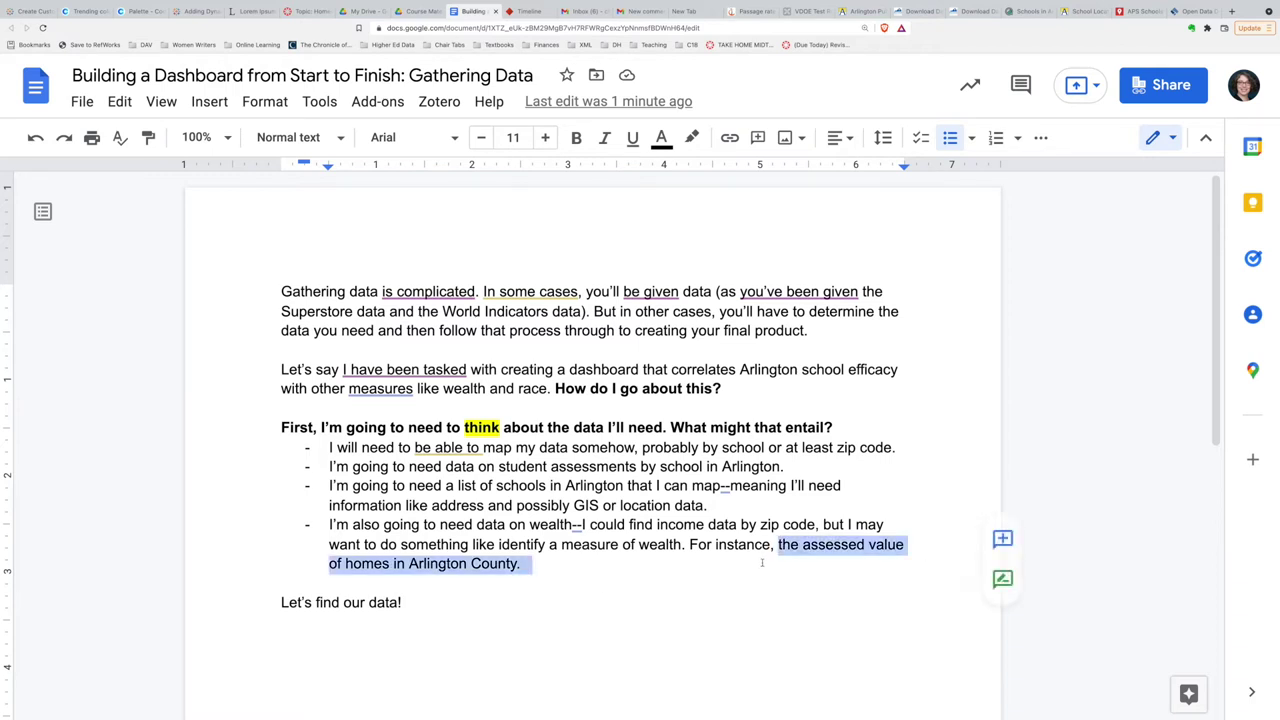
pyautogui.click(669, 569)
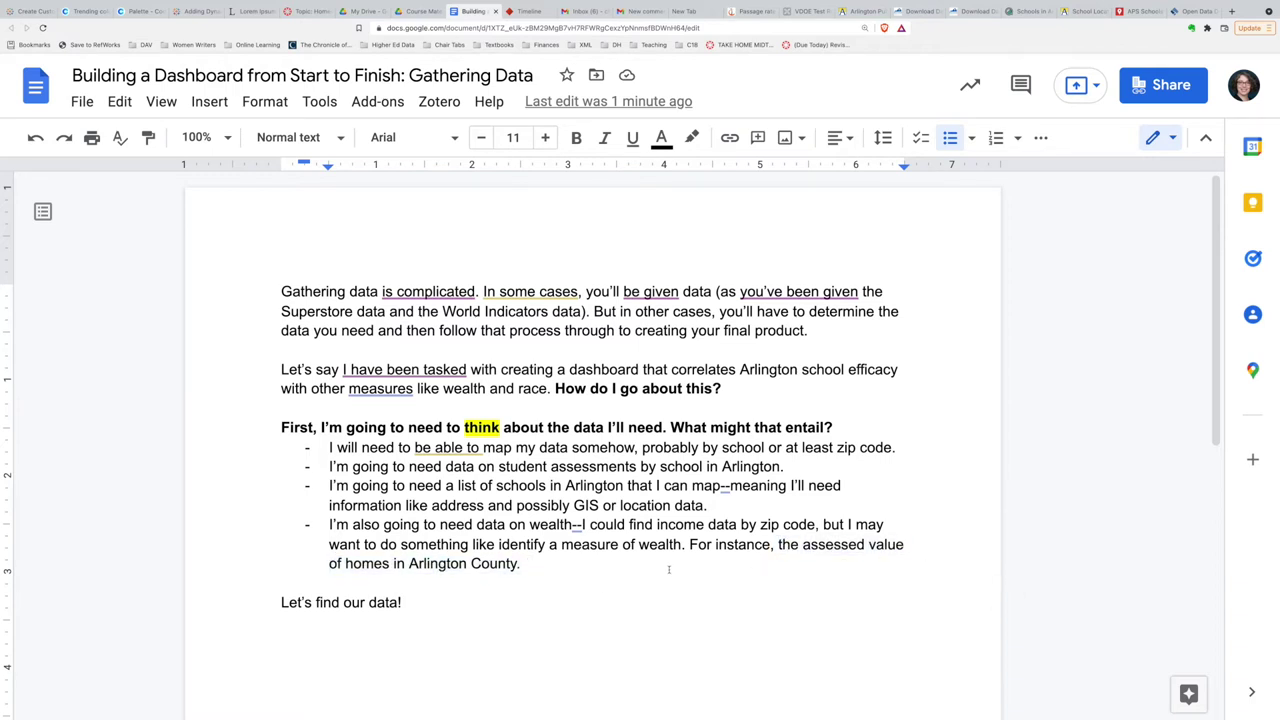
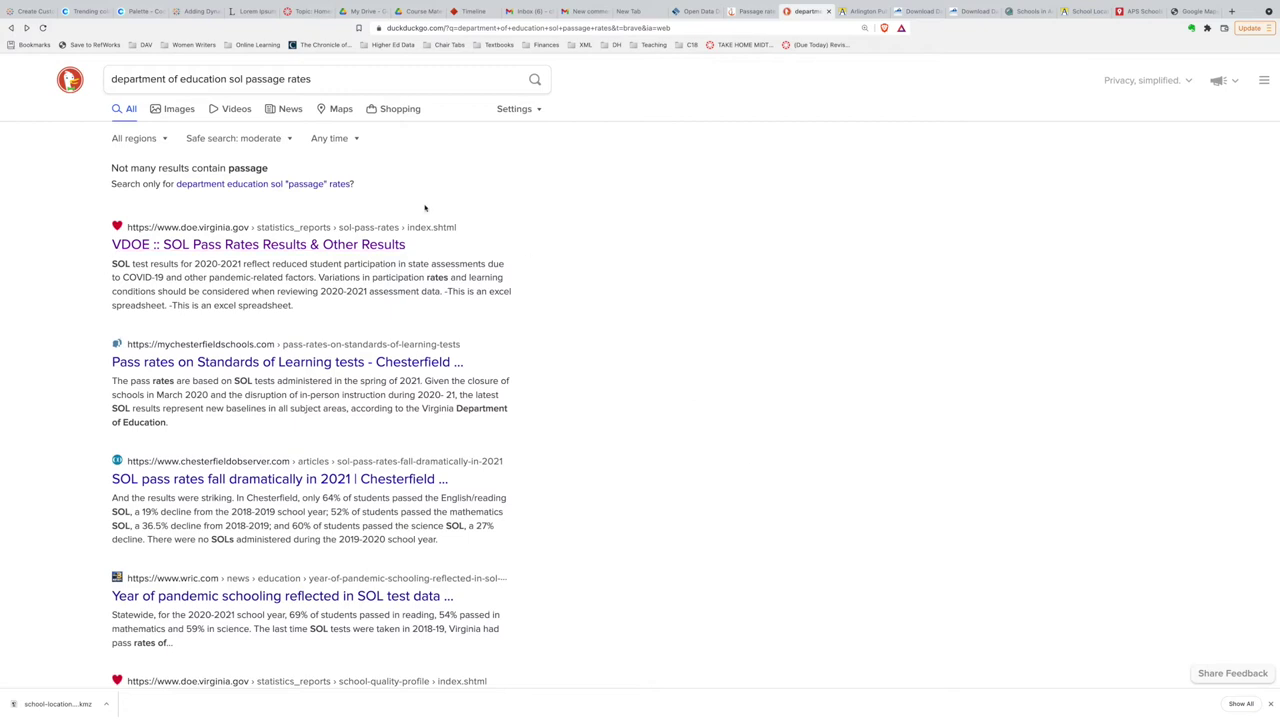
# - Review the query "department of education sol passage rates" and open the result "VDOE :: SOL Pass Rates Results & Other Results"
pyautogui.click(318, 80)
pyautogui.moveTo(312, 80); pyautogui.dragTo(103, 86)
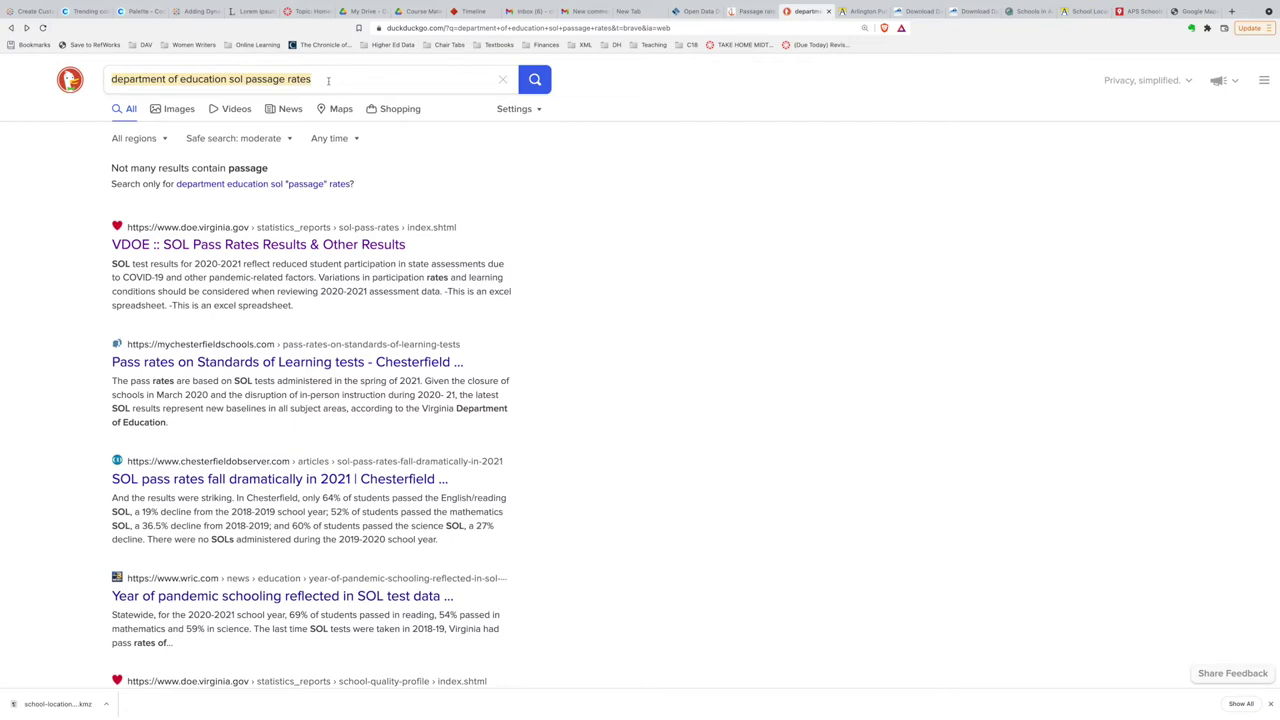
pyautogui.click(471, 203)
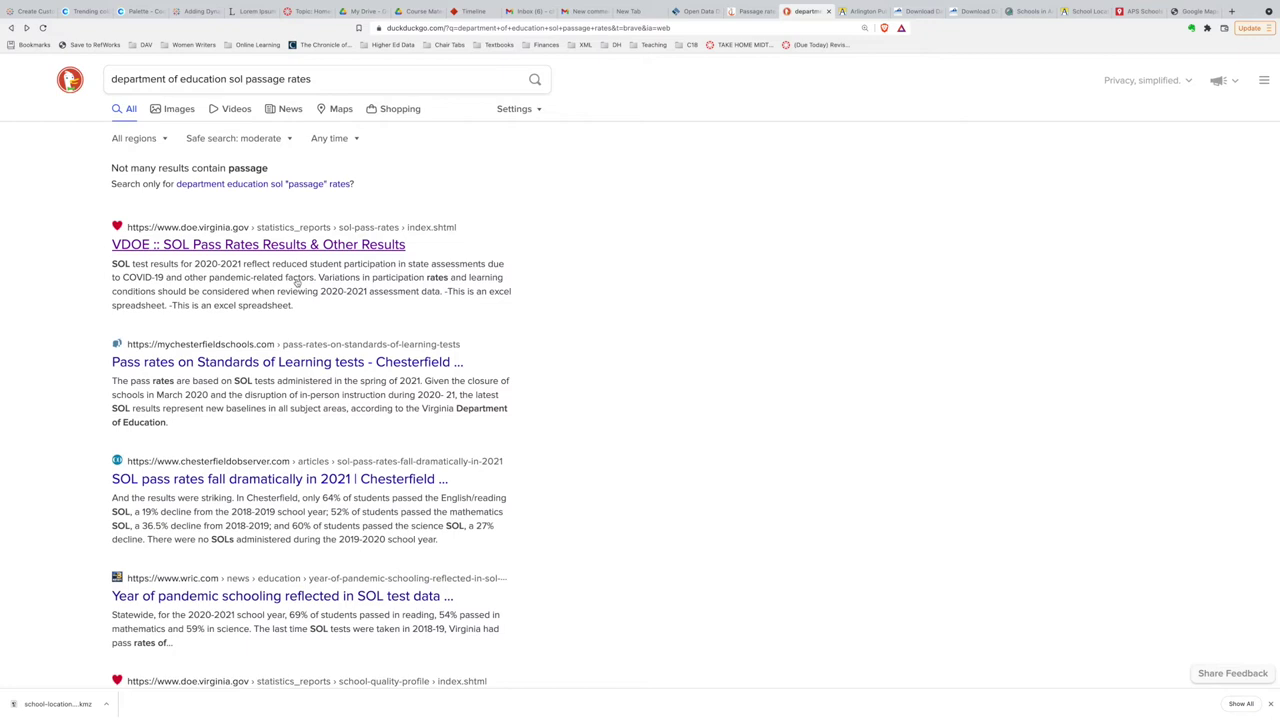
pyautogui.click(277, 248)
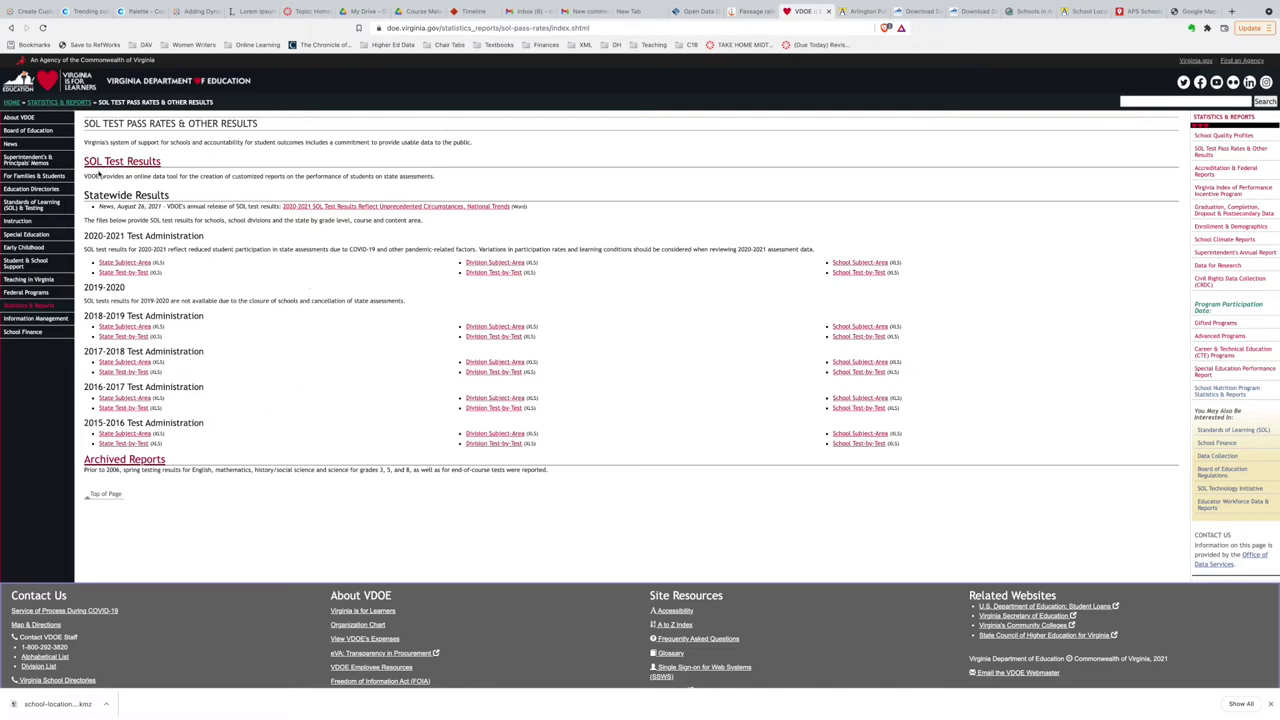
# - Open the SOL Test Results online data tool and complete the robot verification to reach Test Results Build-A-Table
pyautogui.moveTo(96, 176); pyautogui.dragTo(305, 186)
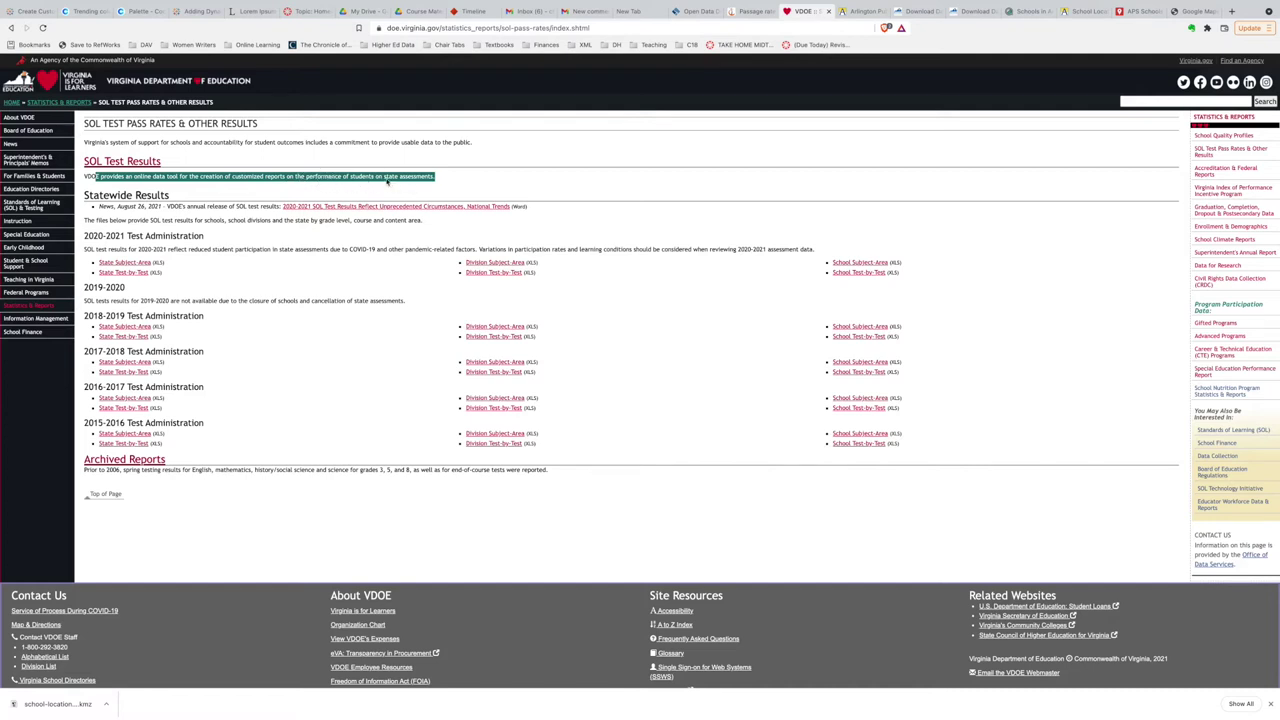
pyautogui.click(254, 192)
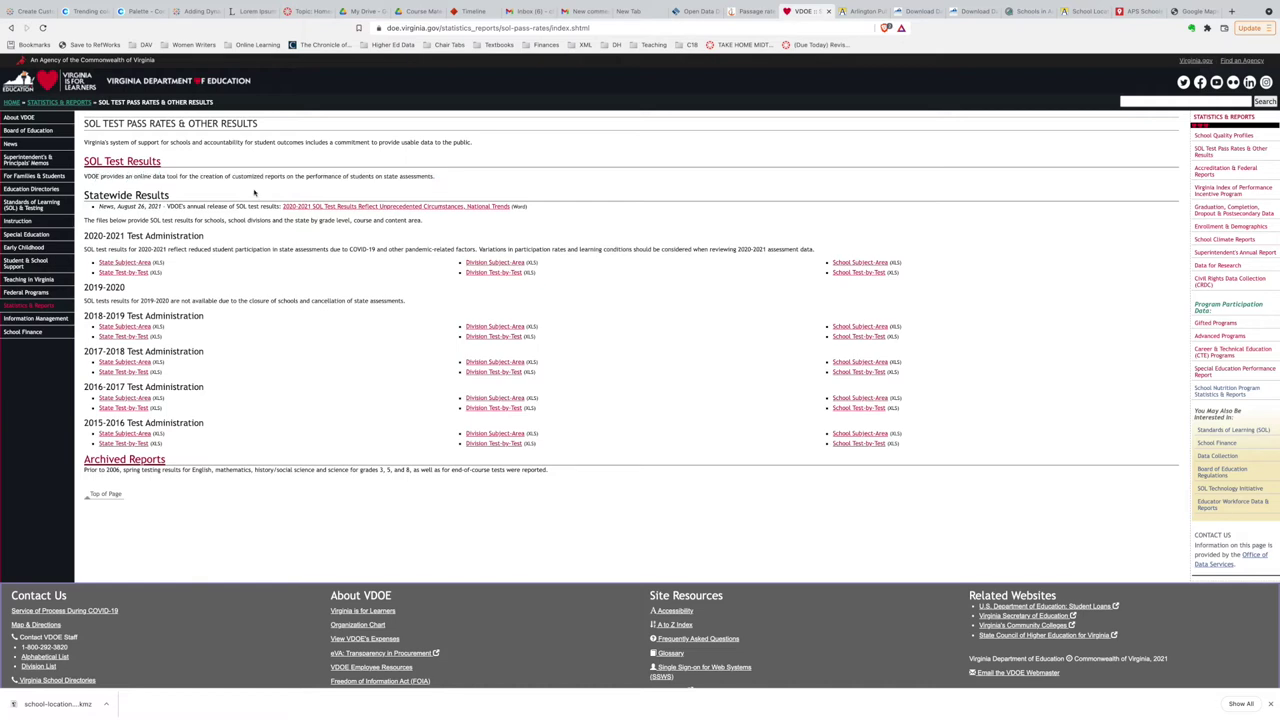
pyautogui.click(116, 162)
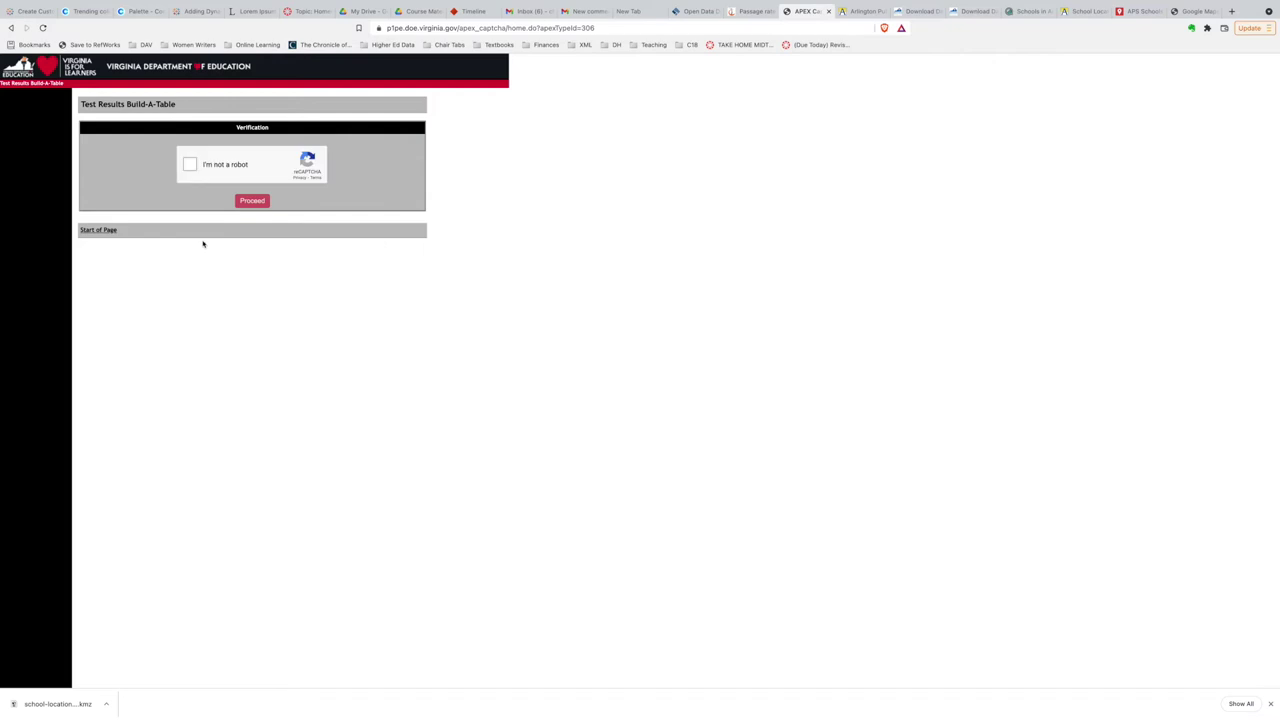
pyautogui.click(189, 164)
pyautogui.click(252, 201)
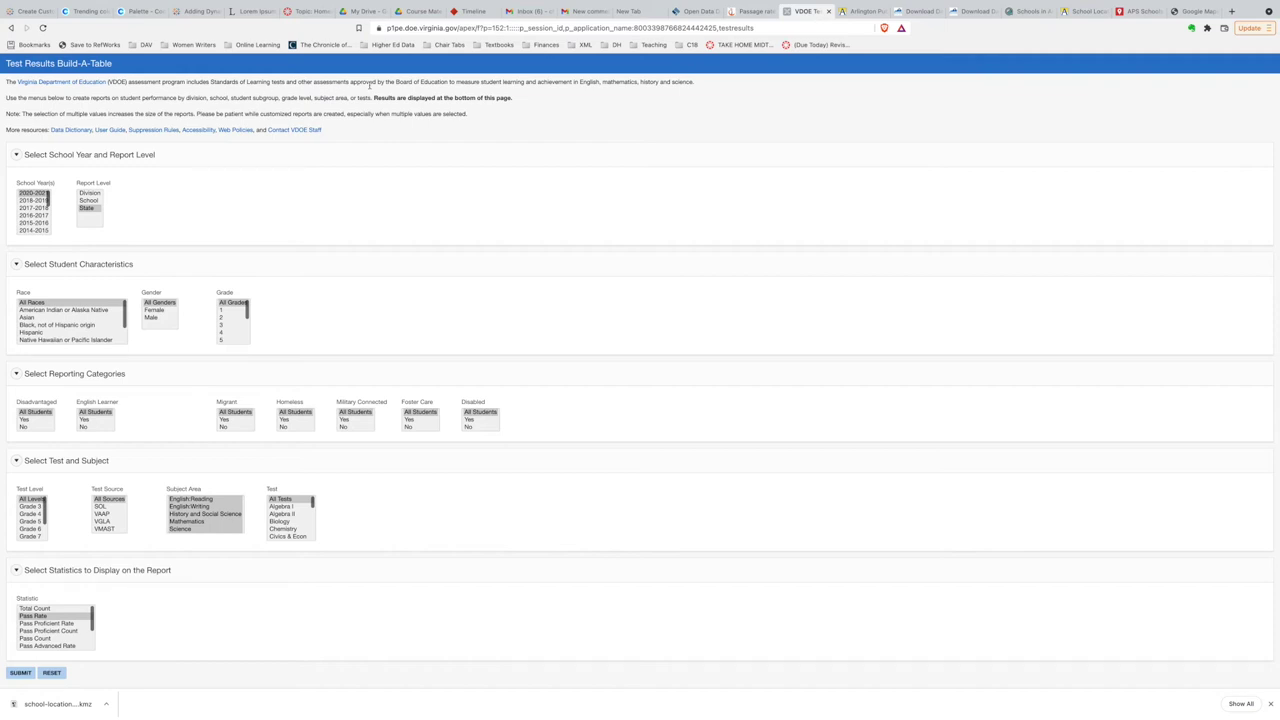
# - Examine the Build-A-Table instructions and the available options for school year, student characteristics, reporting categories, tests and statistics
pyautogui.moveTo(299, 82); pyautogui.dragTo(600, 121)
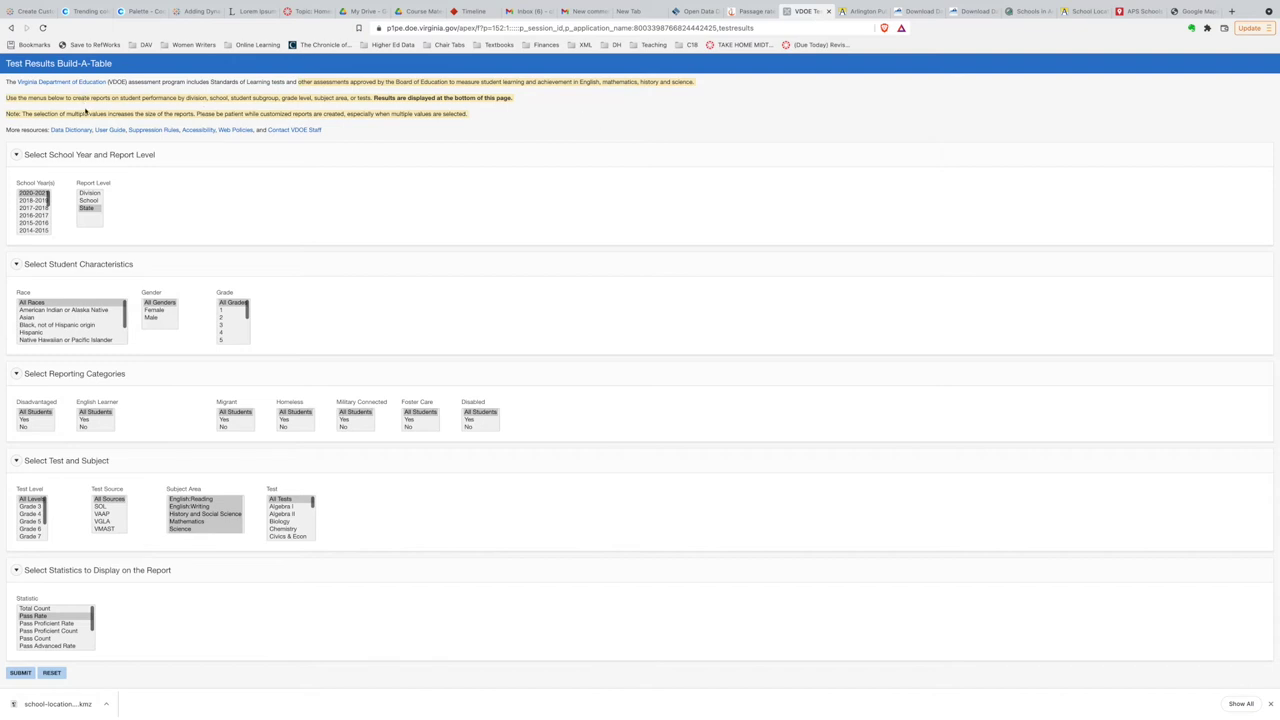
pyautogui.click(62, 114)
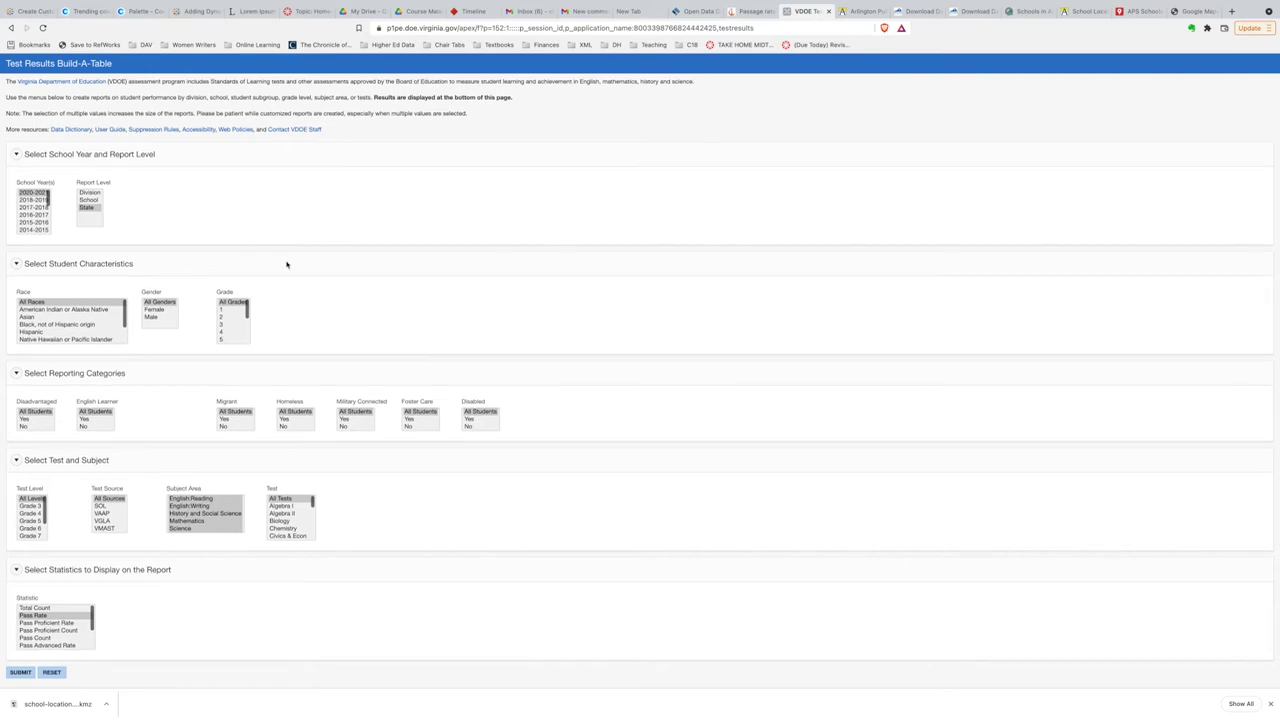
pyautogui.scroll(-3, 286, 263)
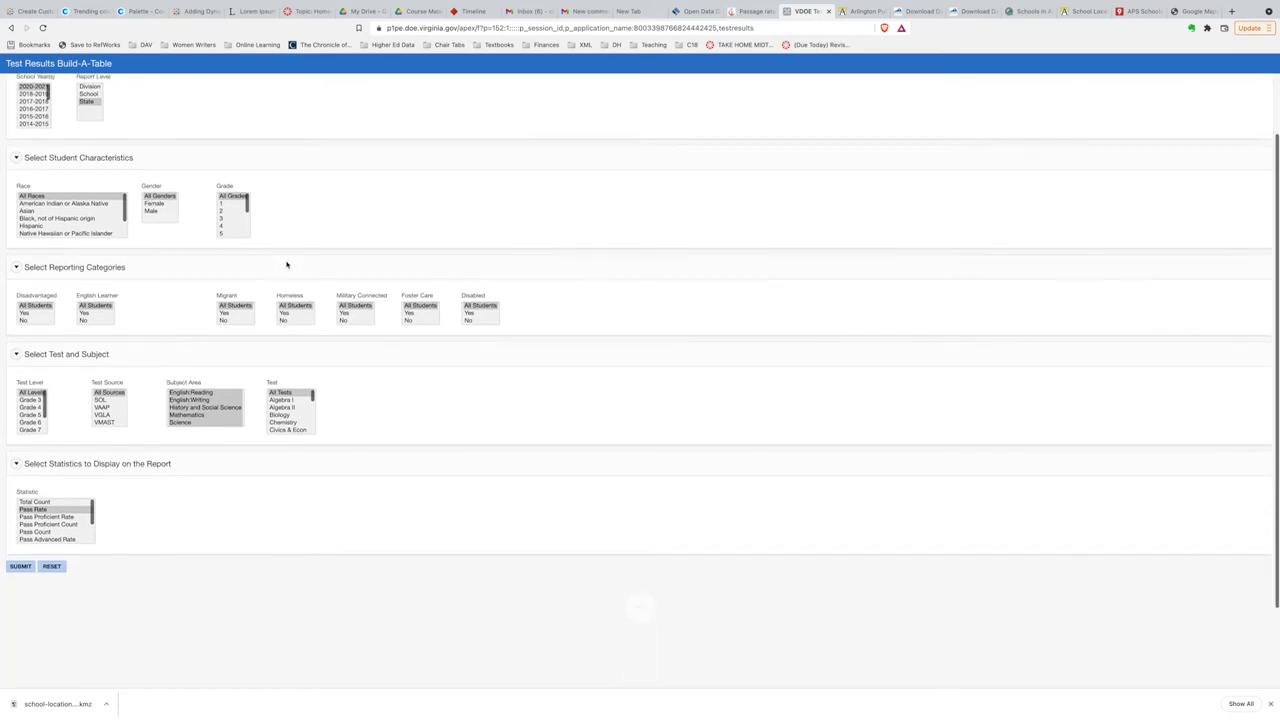
pyautogui.scroll(-2, 286, 263)
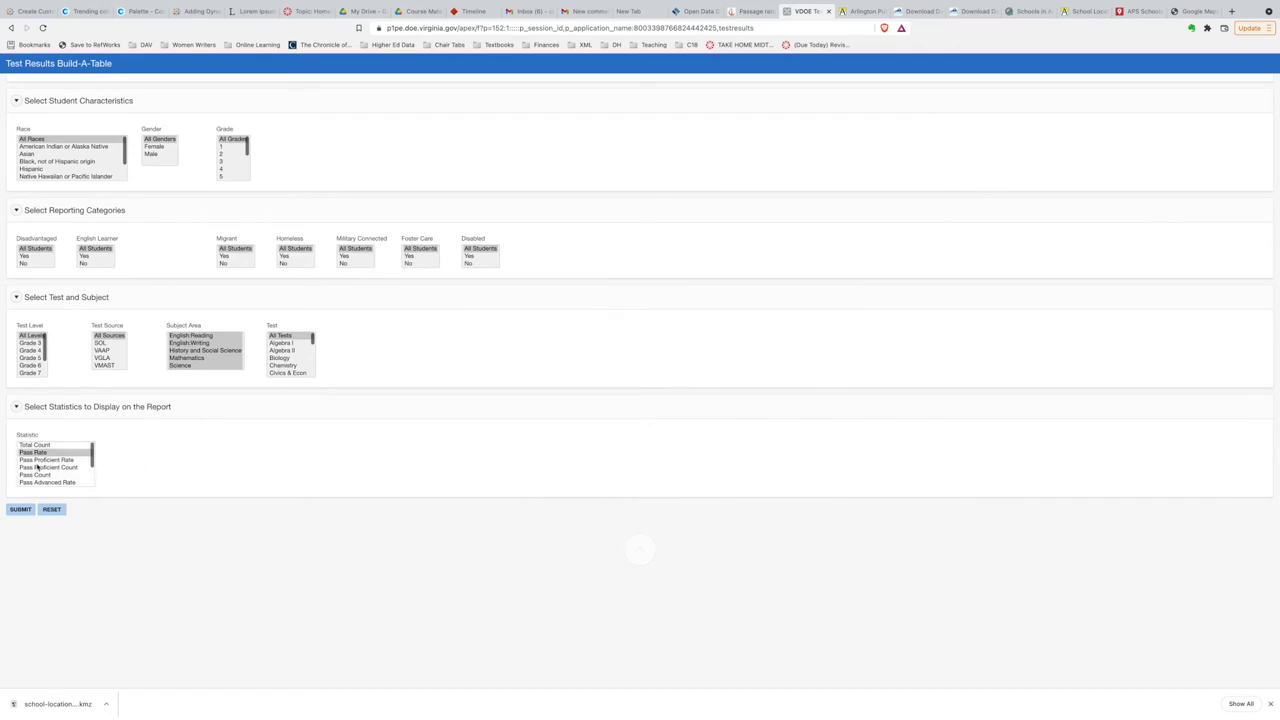
pyautogui.scroll(3, 228, 432)
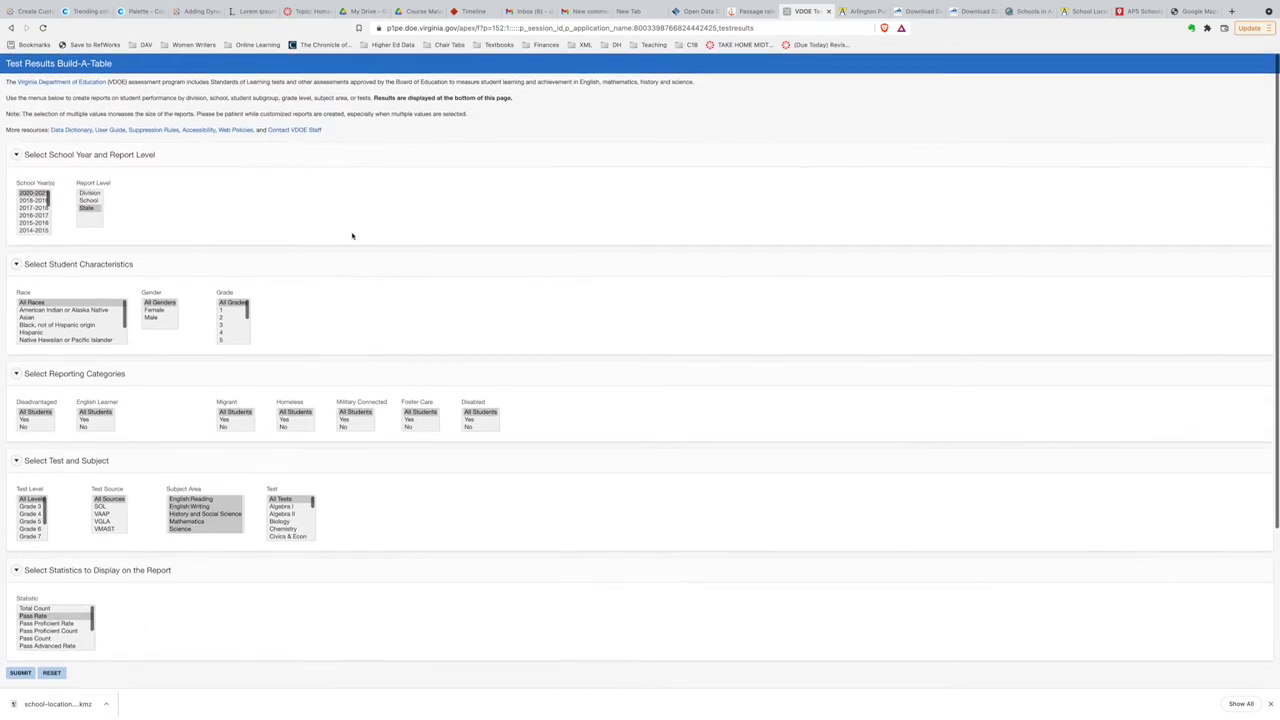
# - Select school years 2020-2021 through 2015-2016 at School report level for All Schools in the Arlington County division
pyautogui.click(87, 206)
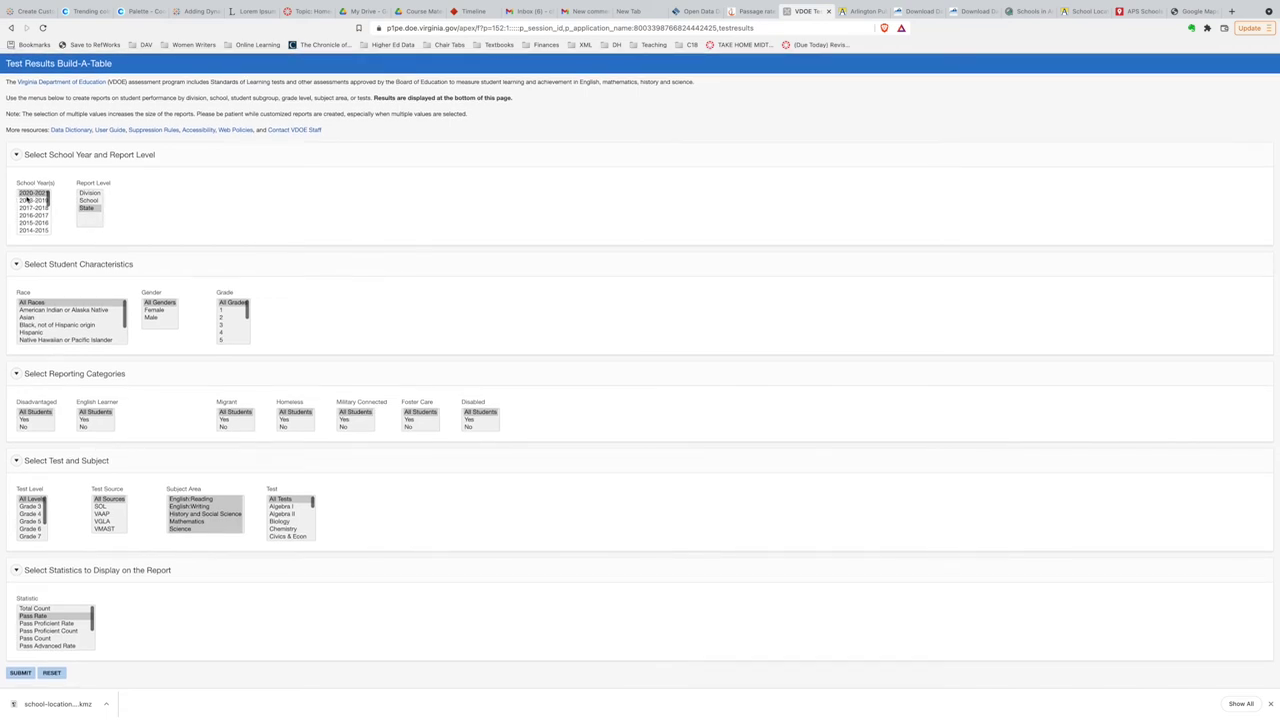
pyautogui.click(30, 194)
pyautogui.keyDown('shift'); pyautogui.click(35, 223); pyautogui.keyUp('shift')
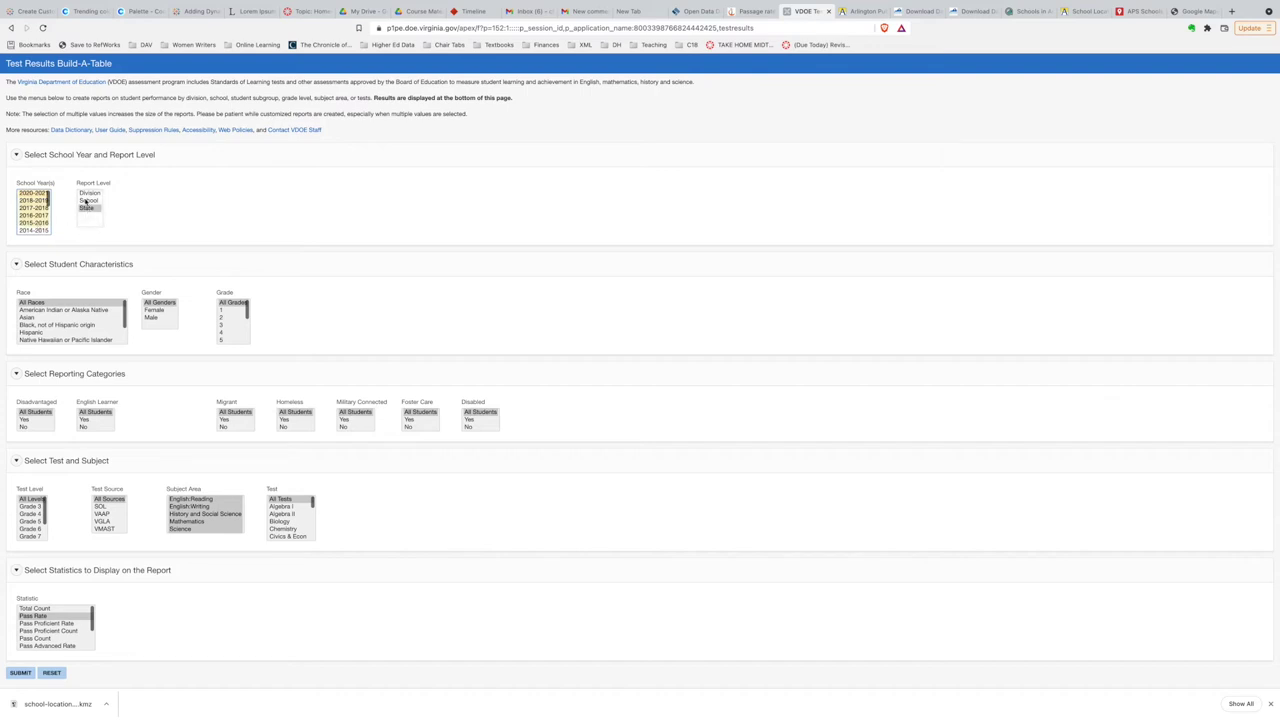
pyautogui.click(87, 200)
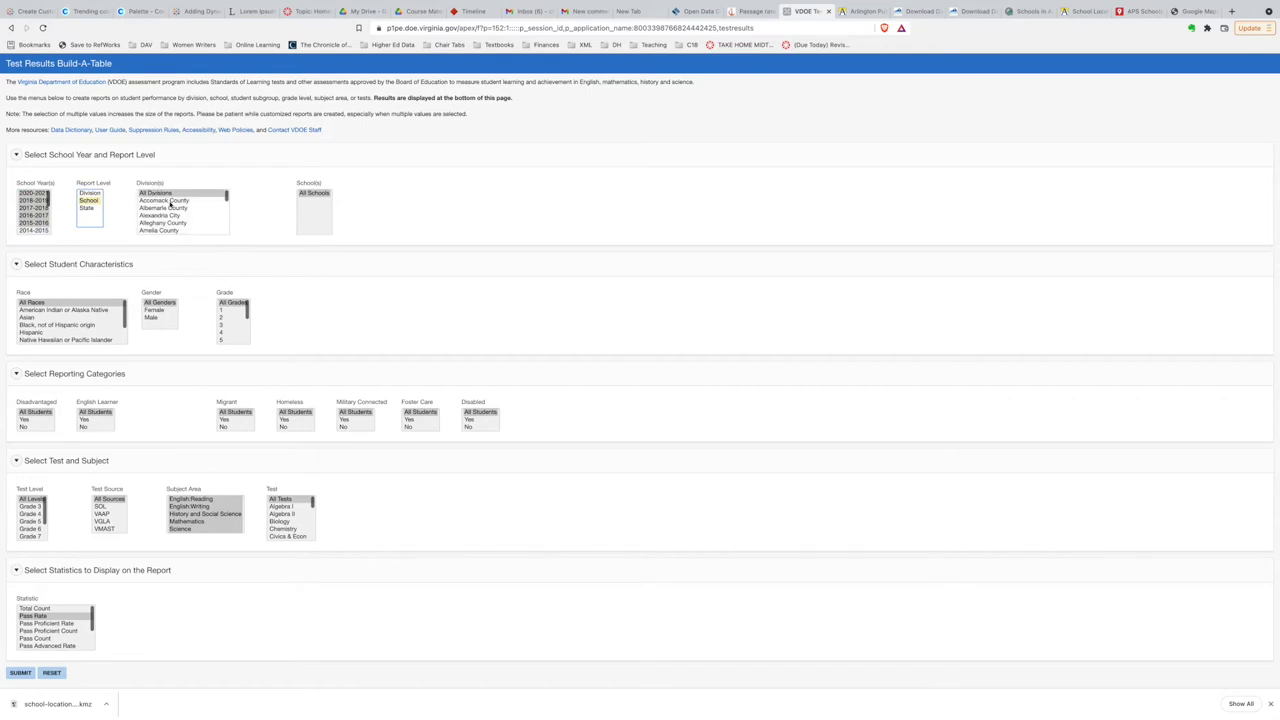
pyautogui.scroll(-5, 165, 225)
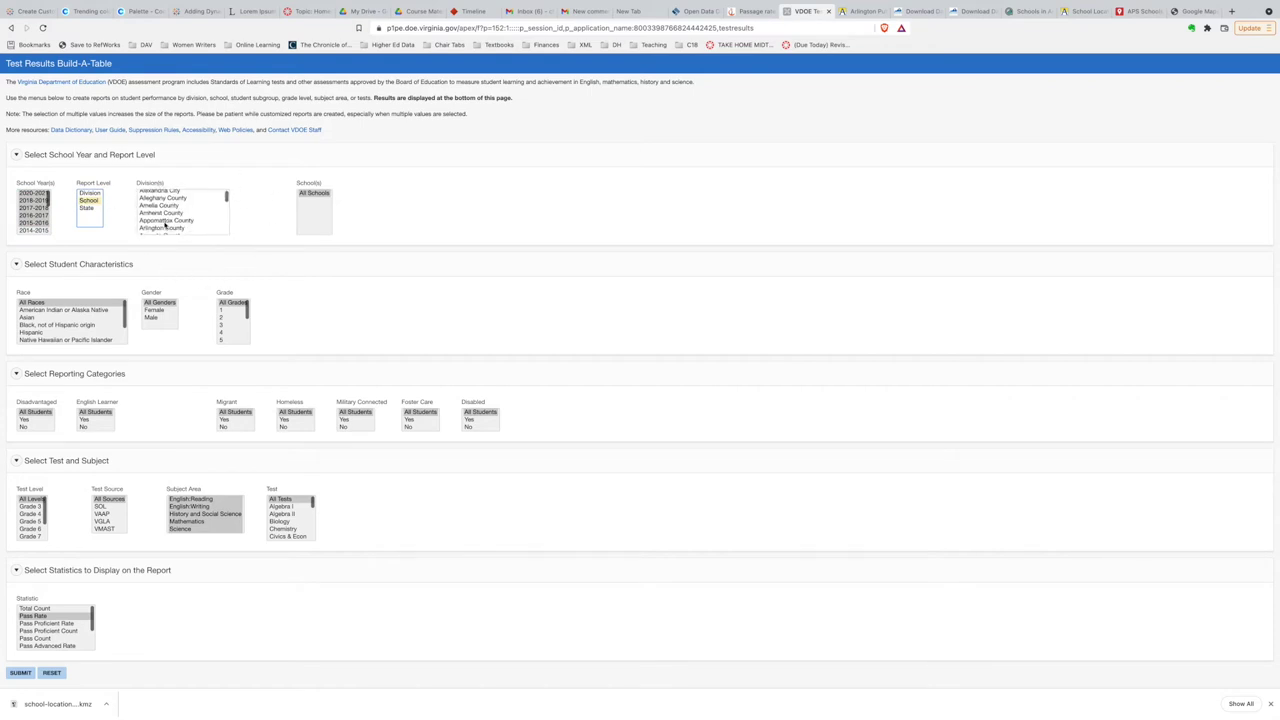
pyautogui.click(160, 205)
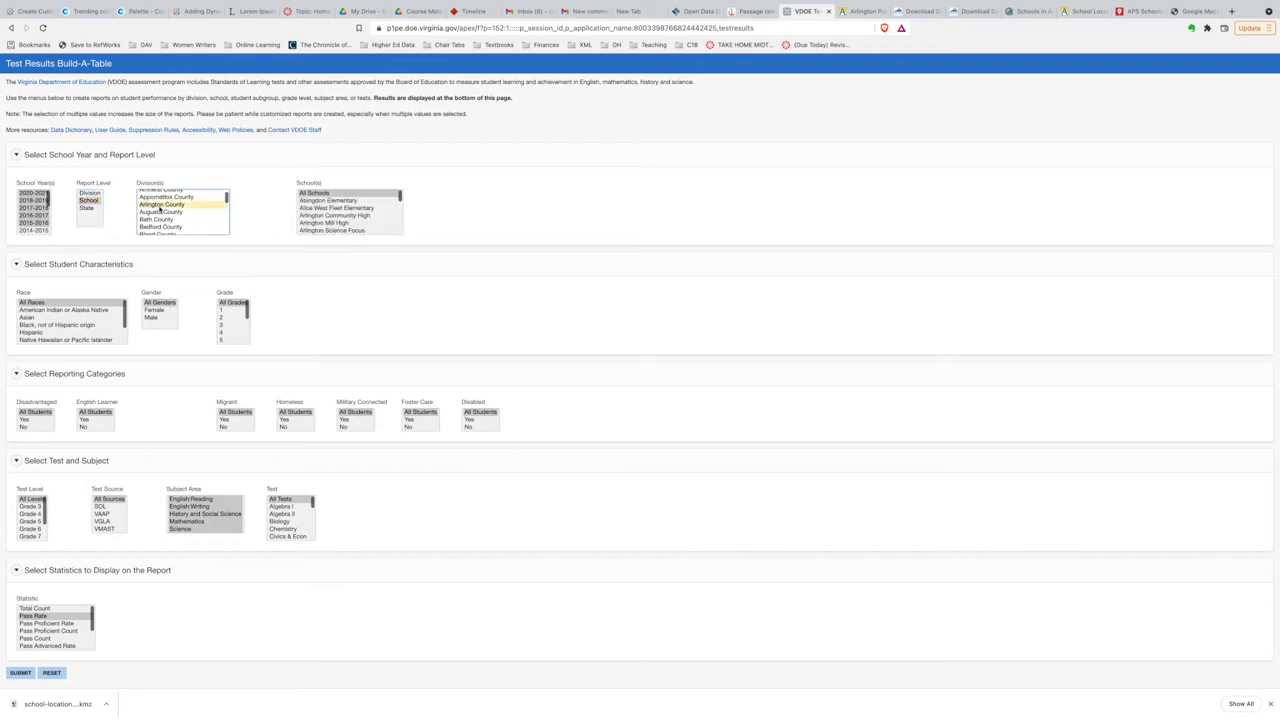
pyautogui.click(313, 194)
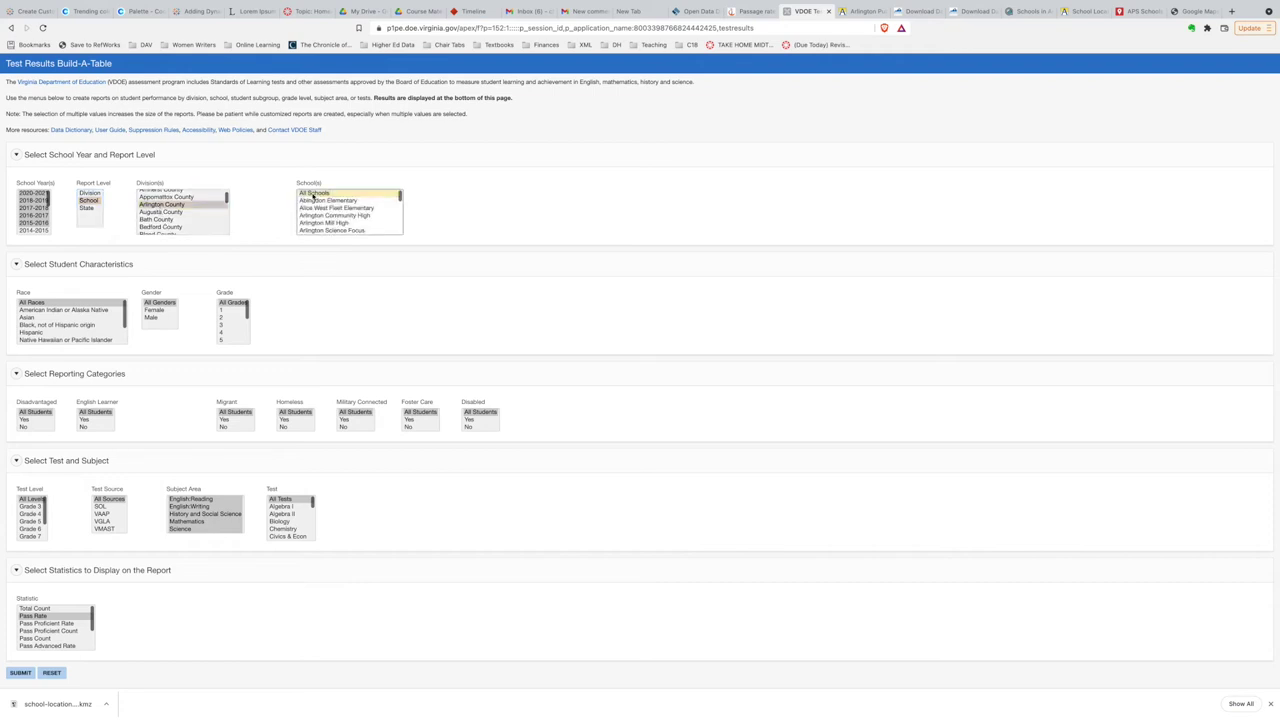
# - Choose All Races, All Genders and All Grades, with All Students for the Disadvantaged and English Learner categories
pyautogui.click(32, 302)
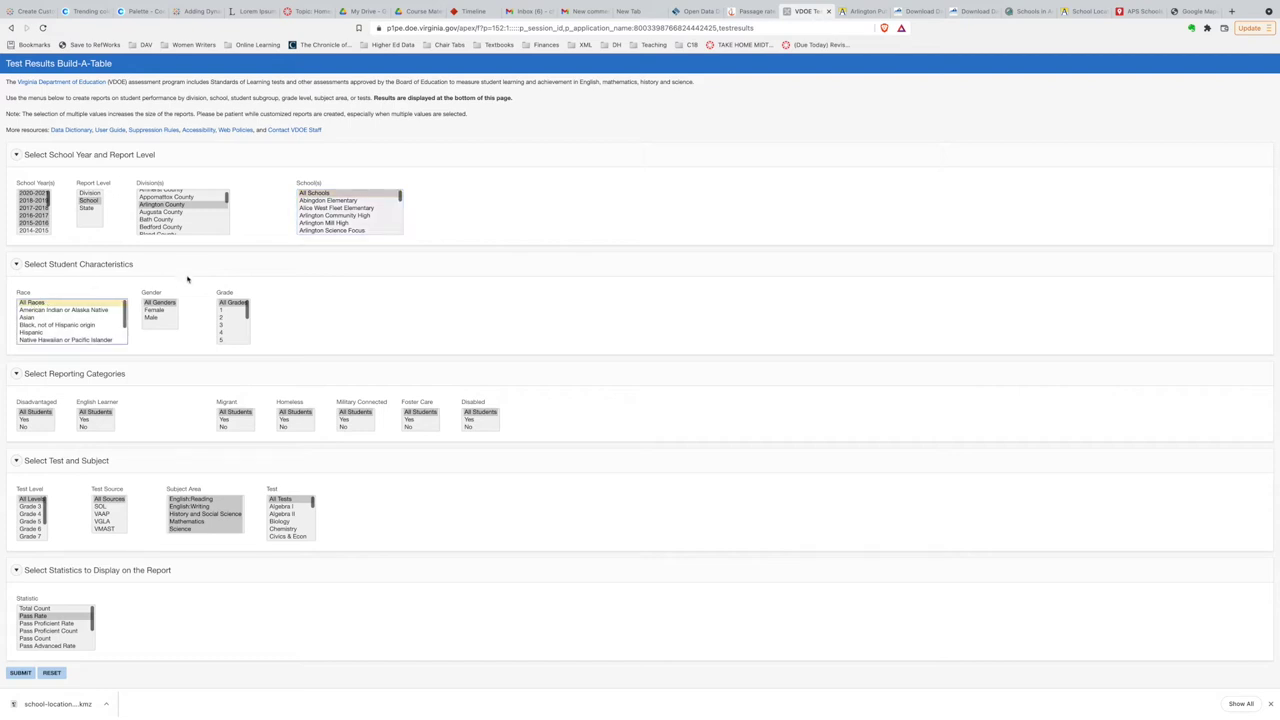
pyautogui.click(160, 304)
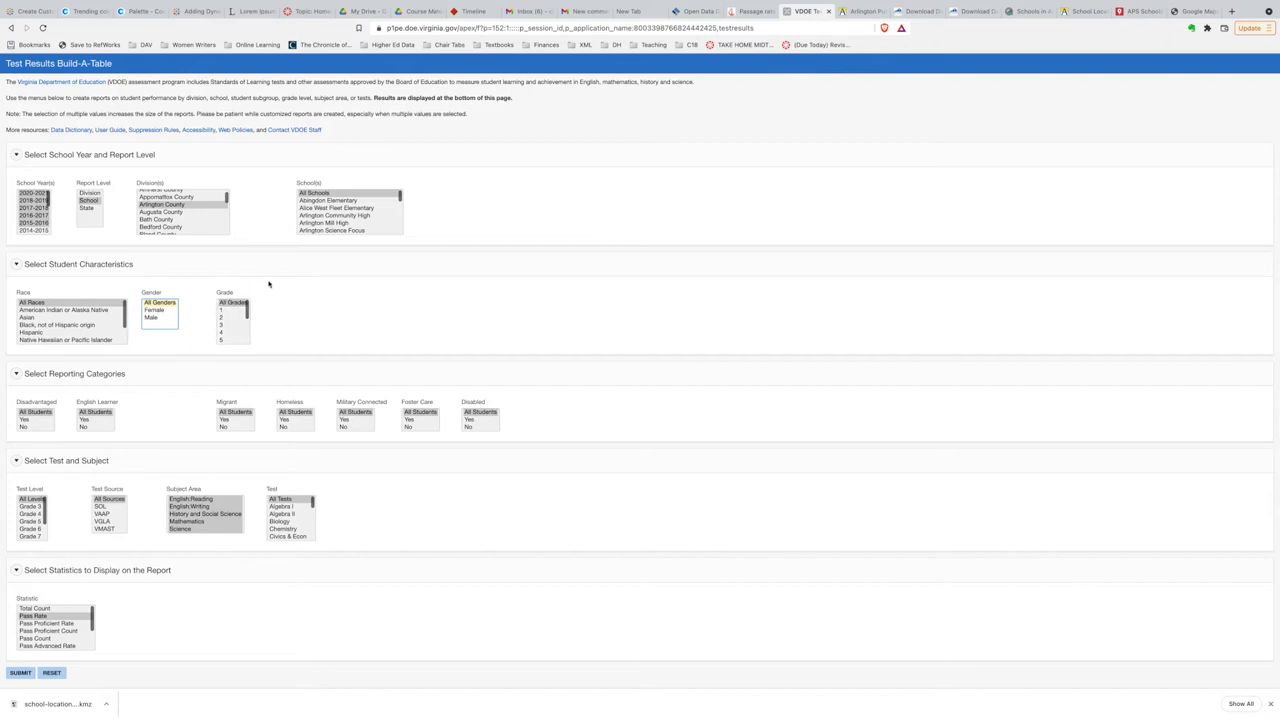
pyautogui.click(235, 303)
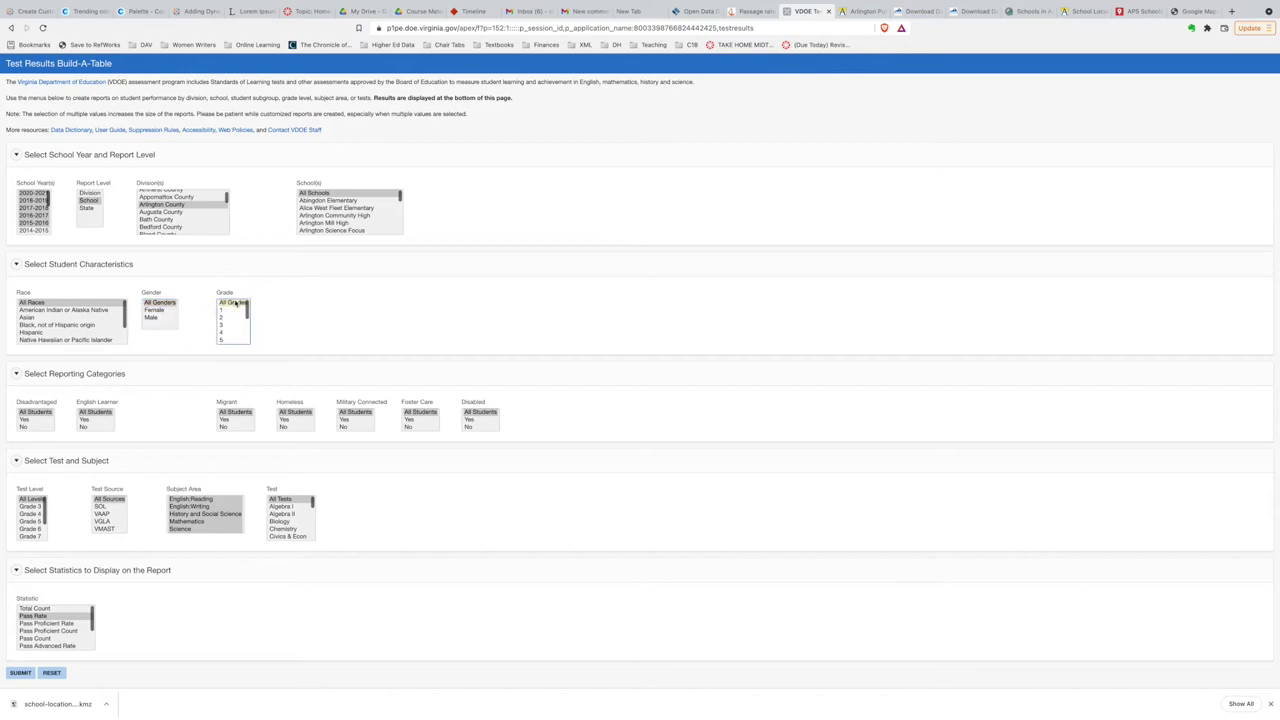
pyautogui.scroll(-2, 160, 405)
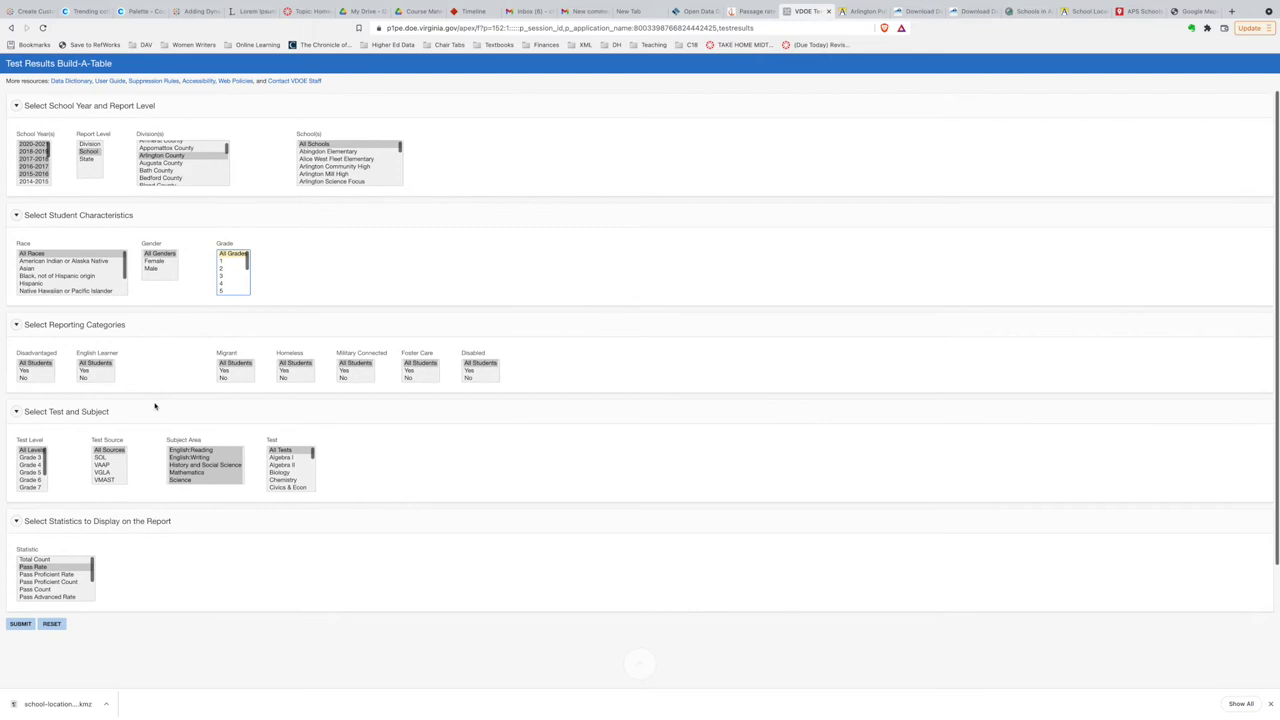
pyautogui.click(33, 365)
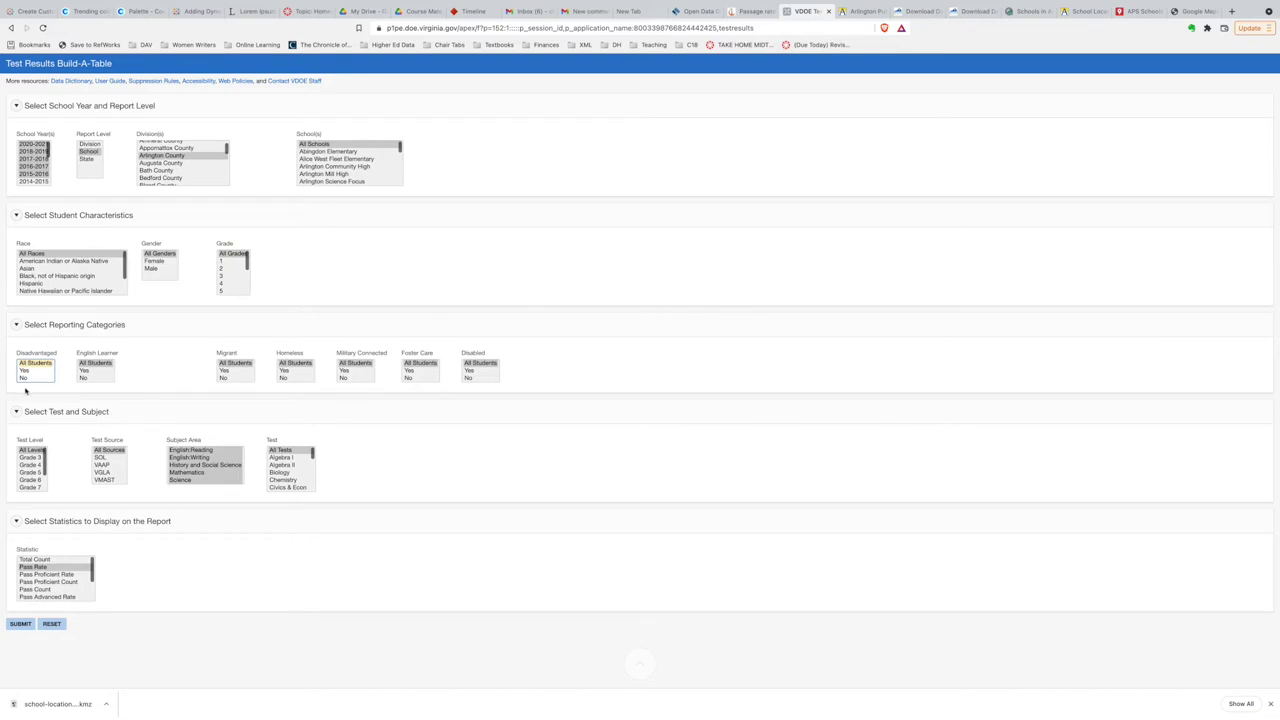
pyautogui.click(105, 366)
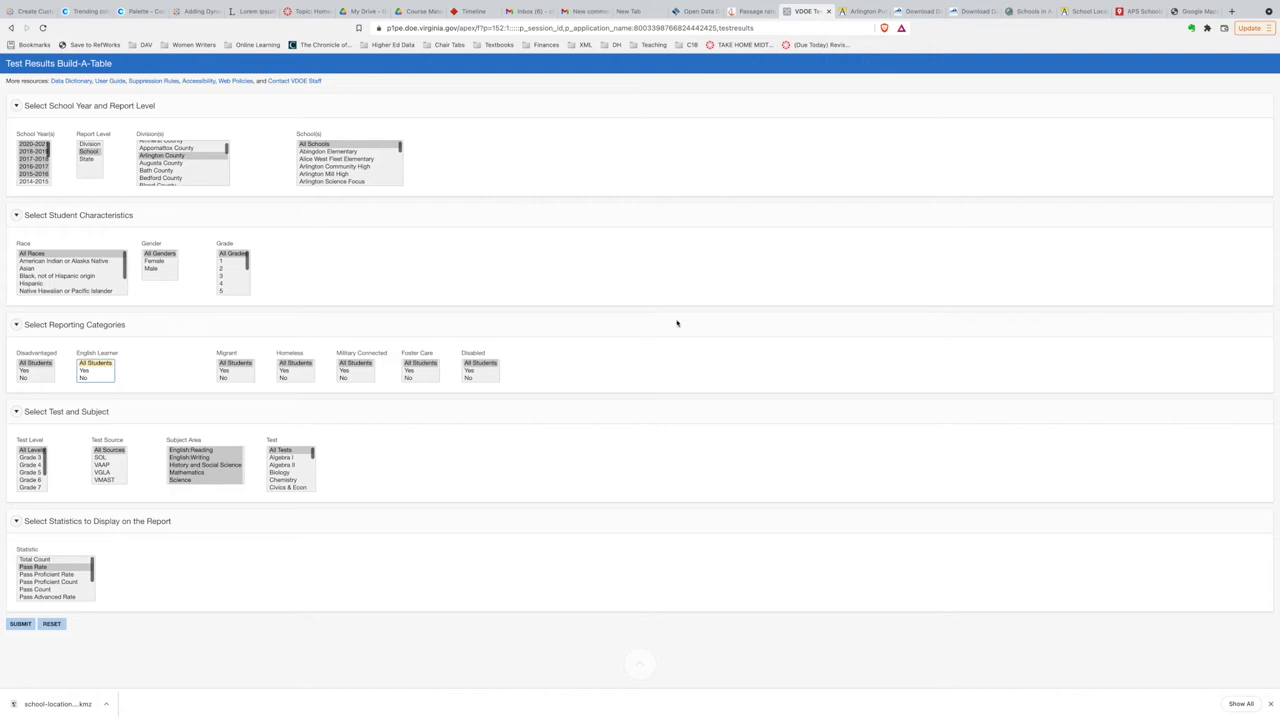
# - Limit the report to SOL tests at All Levels in English:Reading with the Pass Rate statistic, then generate and review the table
pyautogui.scroll(-2, 158, 560)
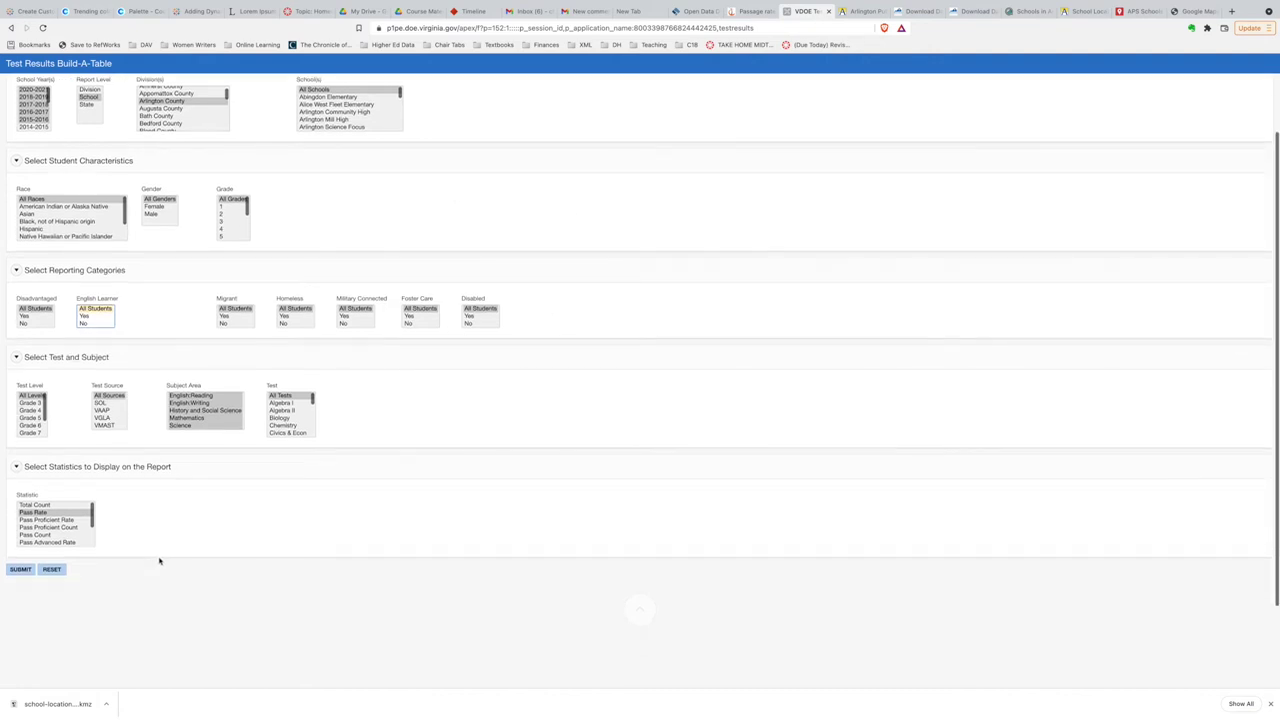
pyautogui.click(28, 397)
pyautogui.click(105, 403)
pyautogui.click(203, 397)
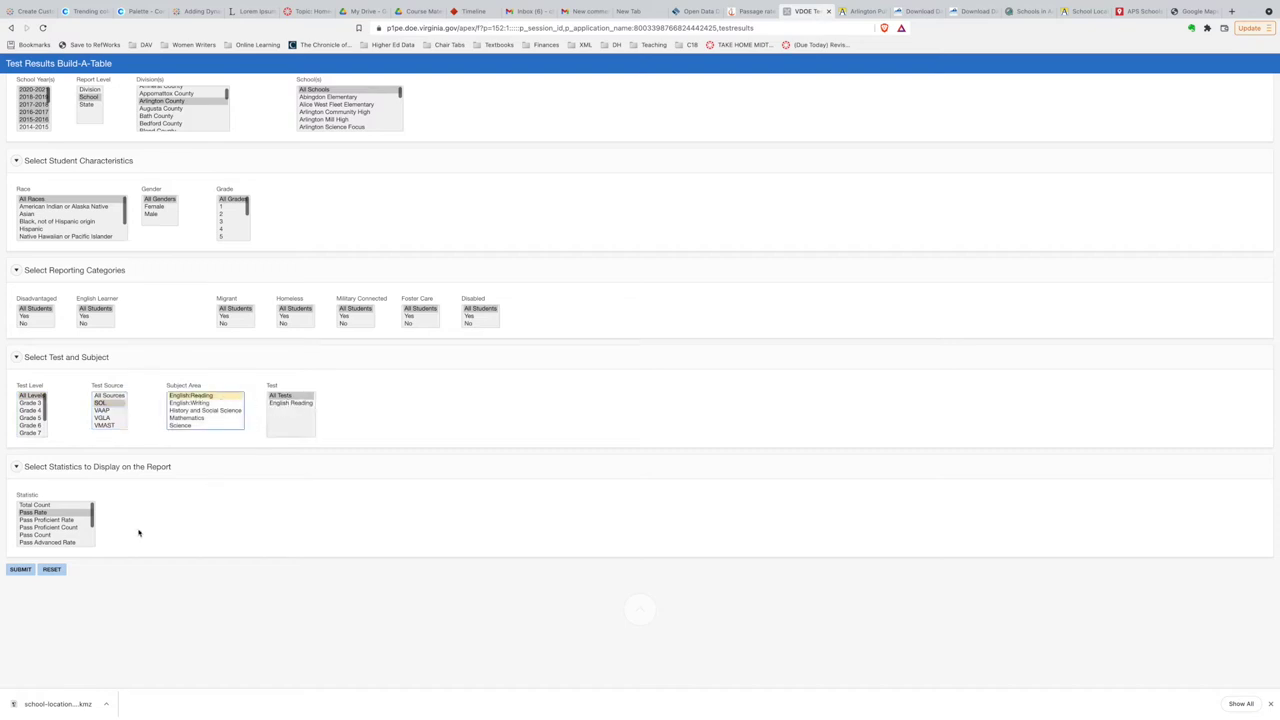
pyautogui.click(32, 512)
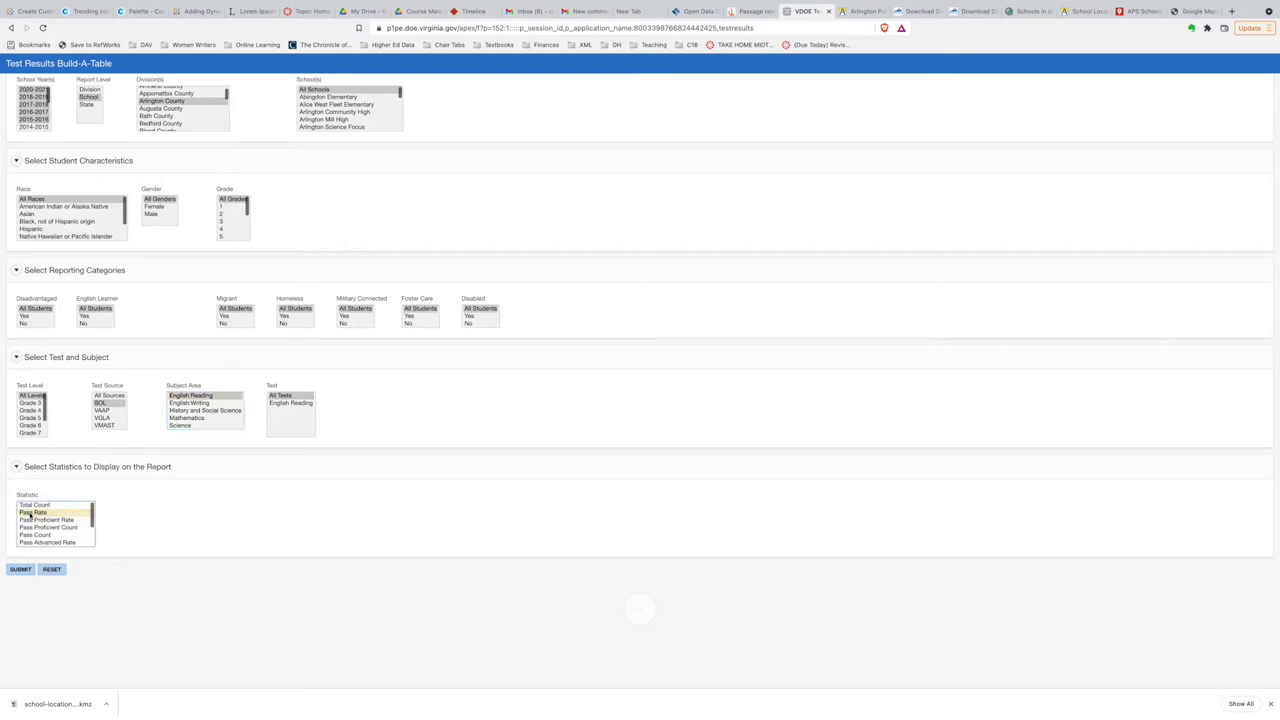
pyautogui.click(21, 569)
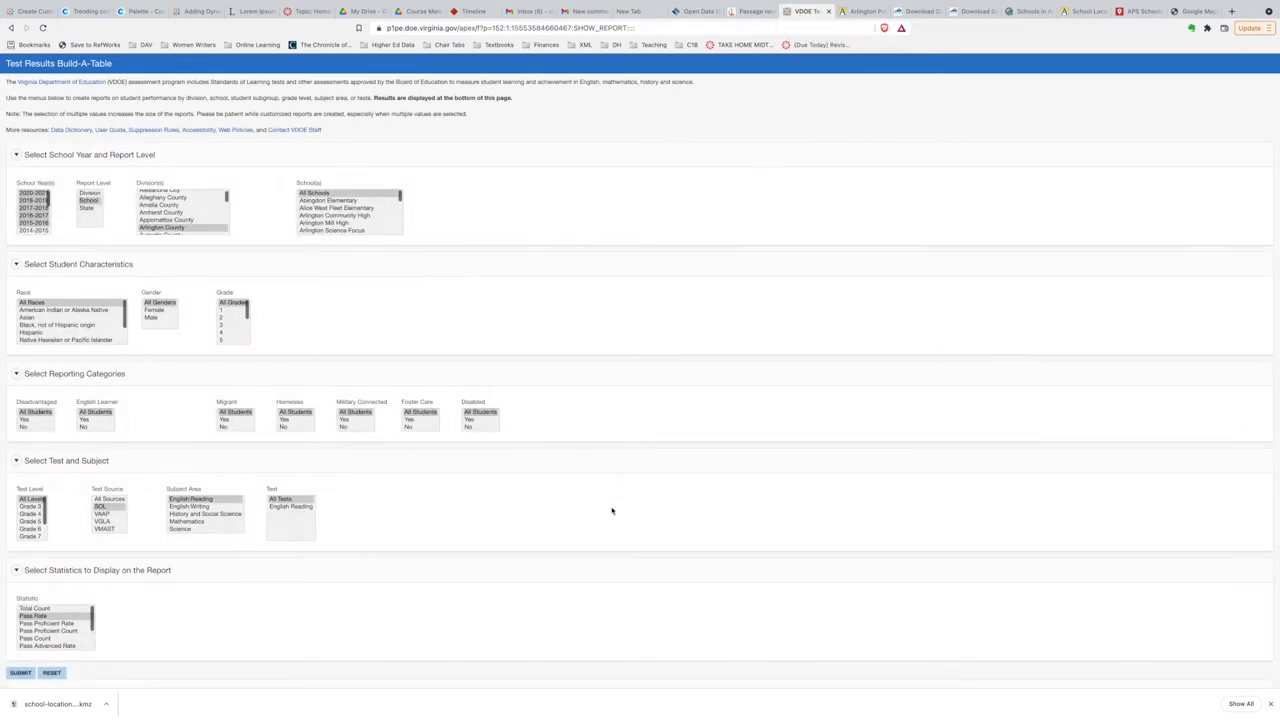
pyautogui.scroll(-3, 492, 570)
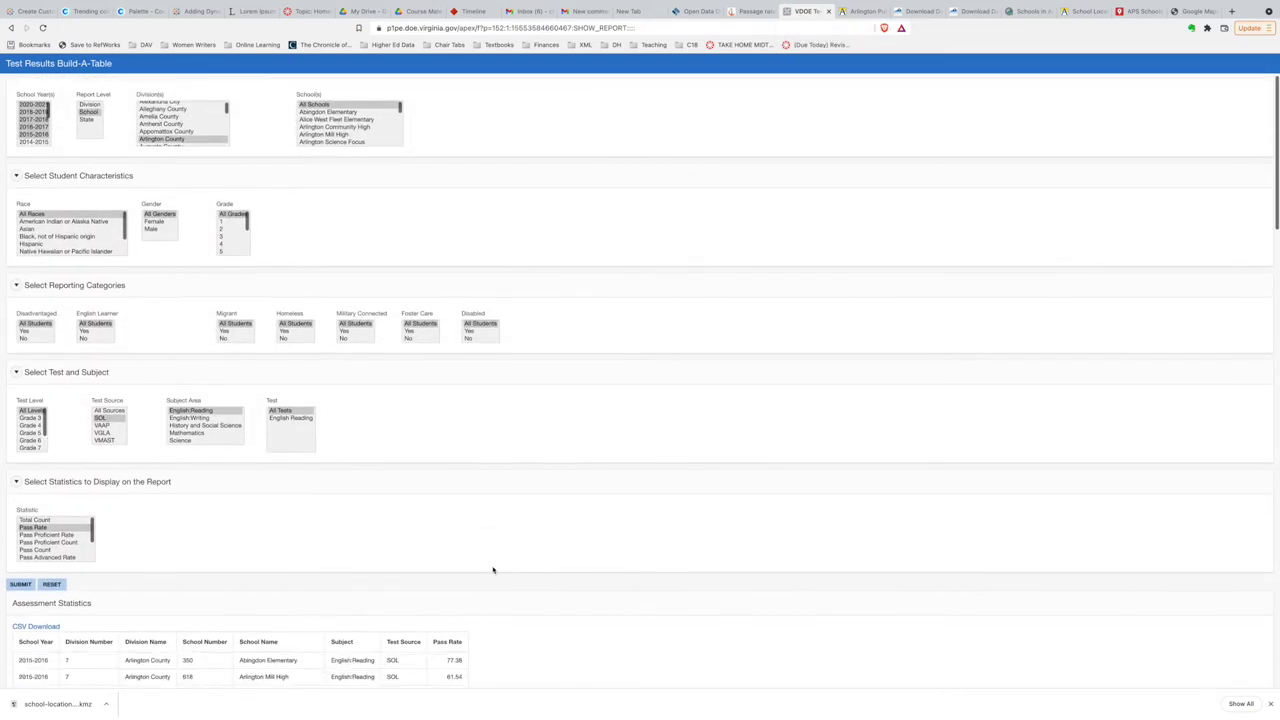
pyautogui.scroll(-3, 492, 570)
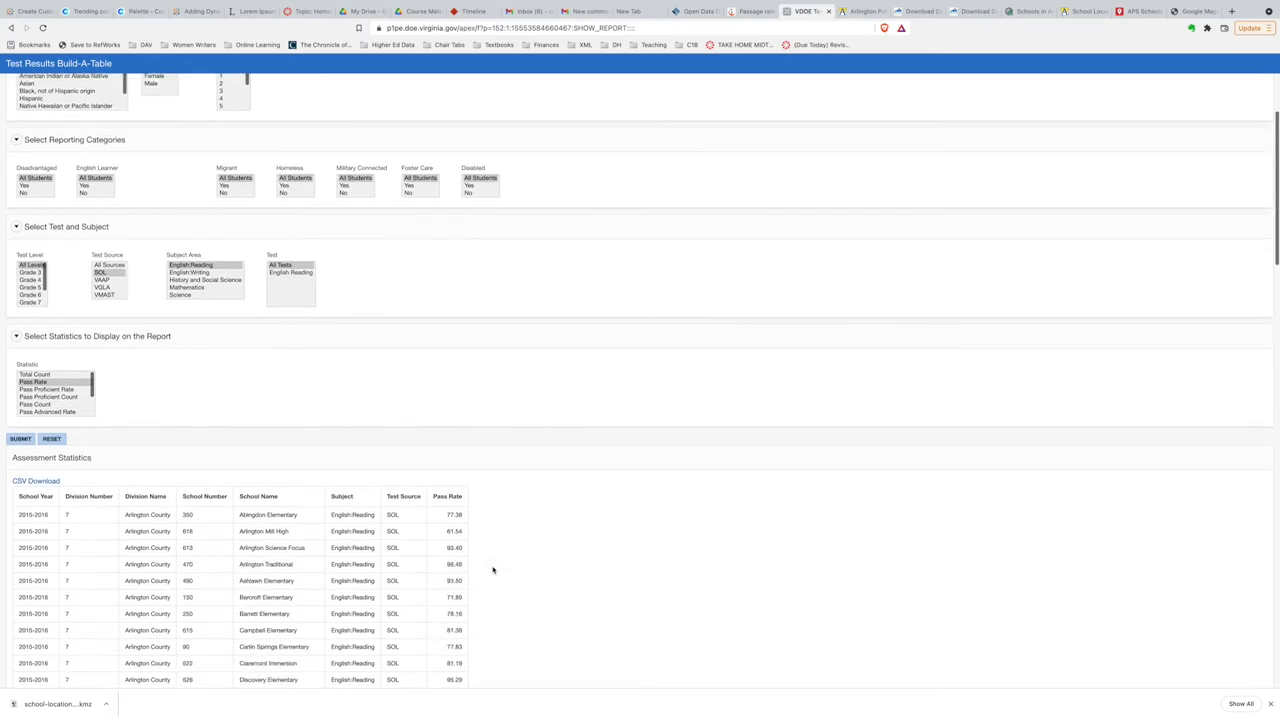
pyautogui.scroll(-3, 492, 570)
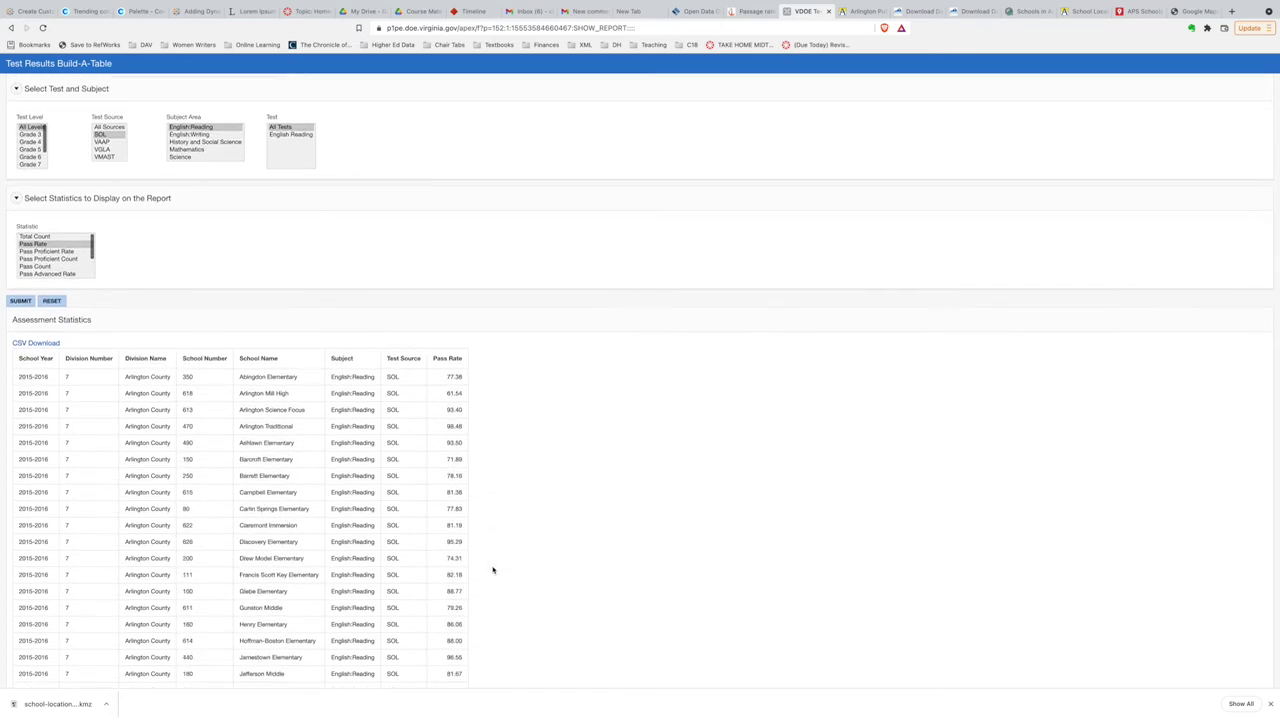
pyautogui.scroll(-1, 492, 570)
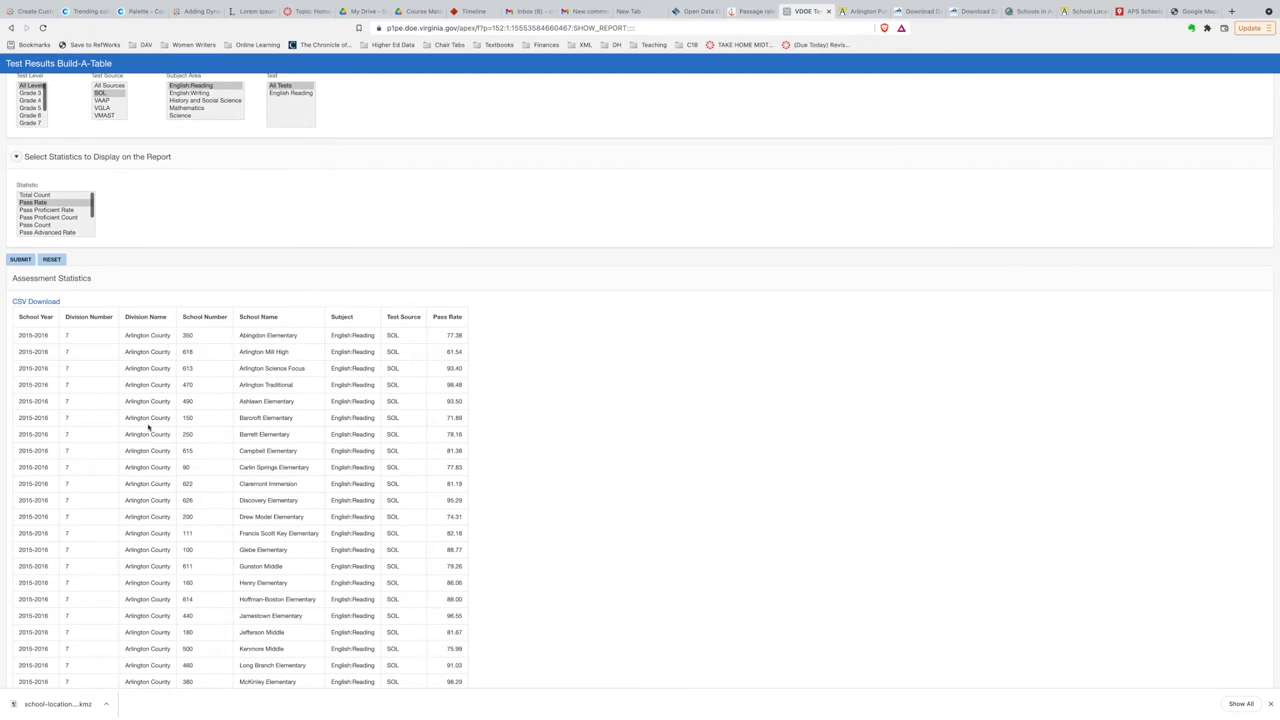
# - Select every individual race from American Indian or Alaska Native to White, keep All Genders, and regenerate and review the report
pyautogui.scroll(8, 300, 408)
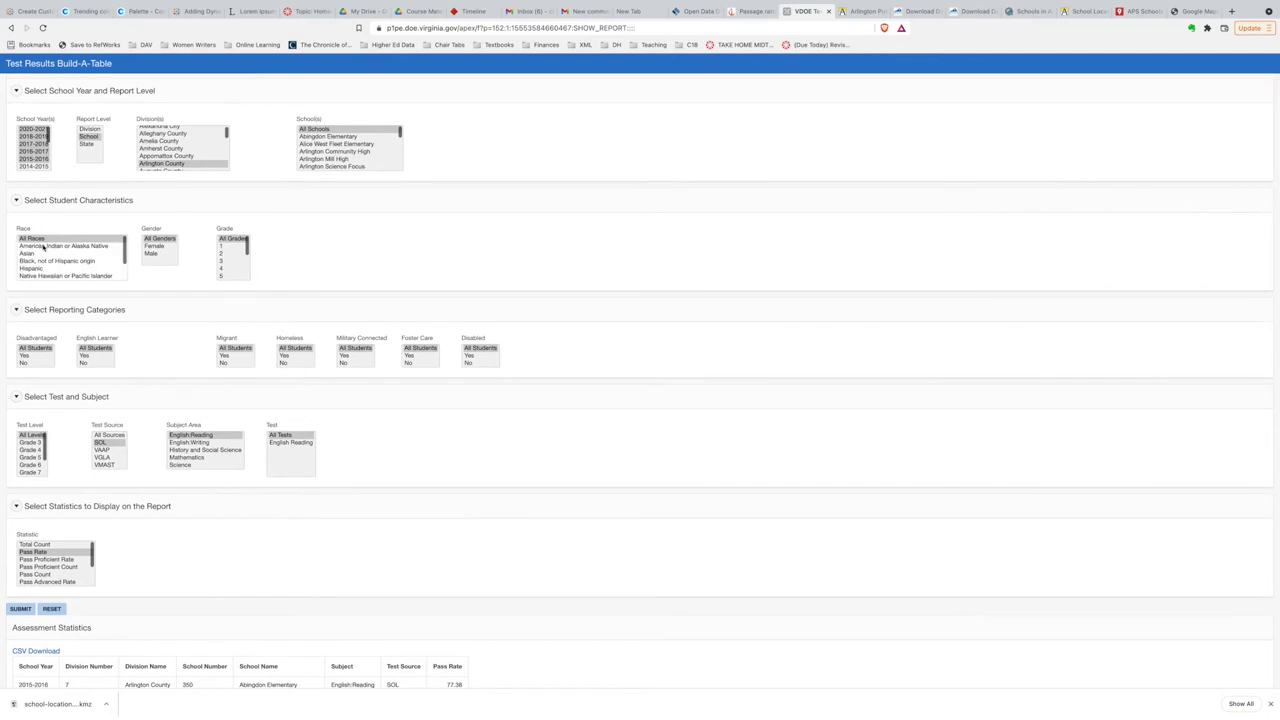
pyautogui.click(42, 247)
pyautogui.scroll(-3, 42, 247)
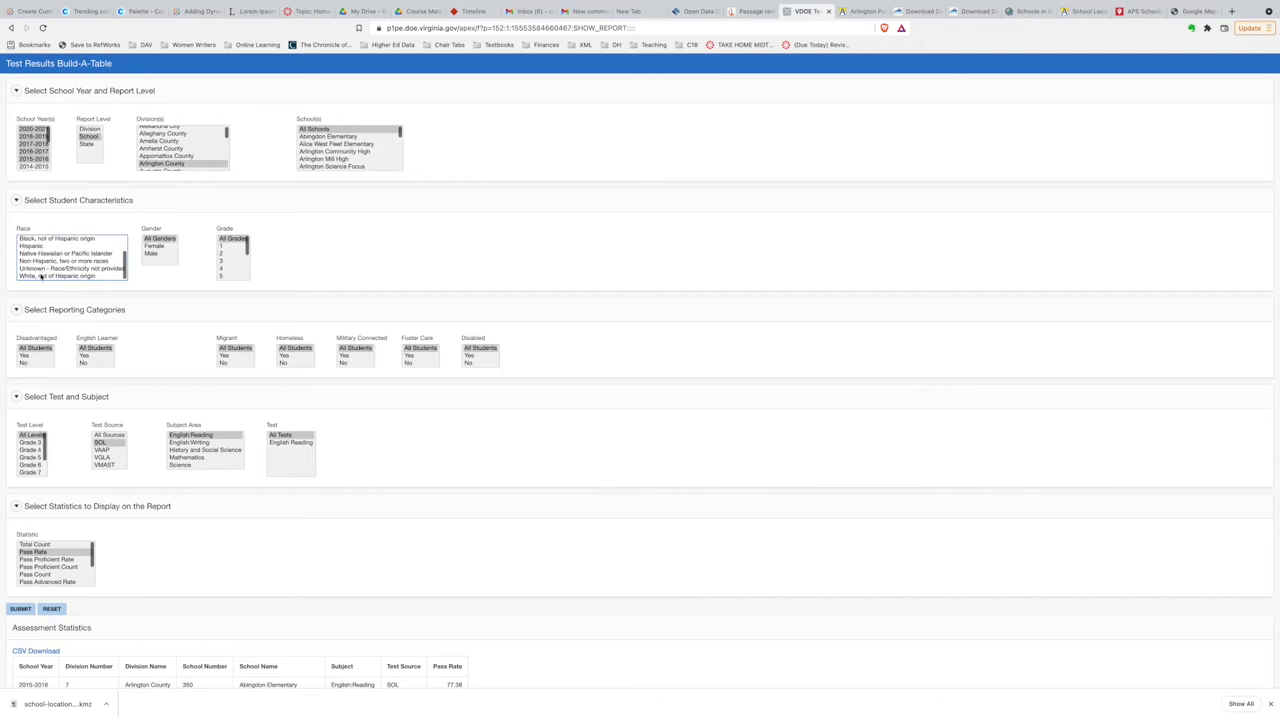
pyautogui.keyDown('shift'); pyautogui.click(42, 277); pyautogui.keyUp('shift')
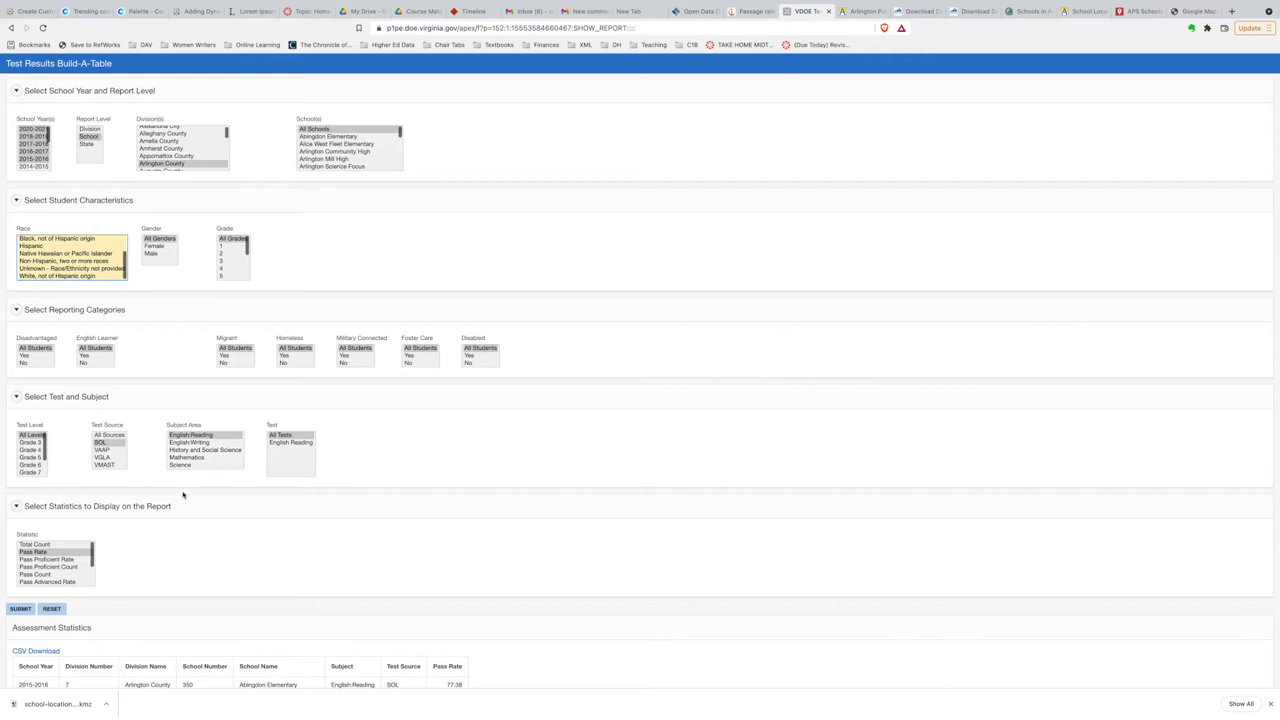
pyautogui.moveTo(158, 248); pyautogui.dragTo(158, 254)
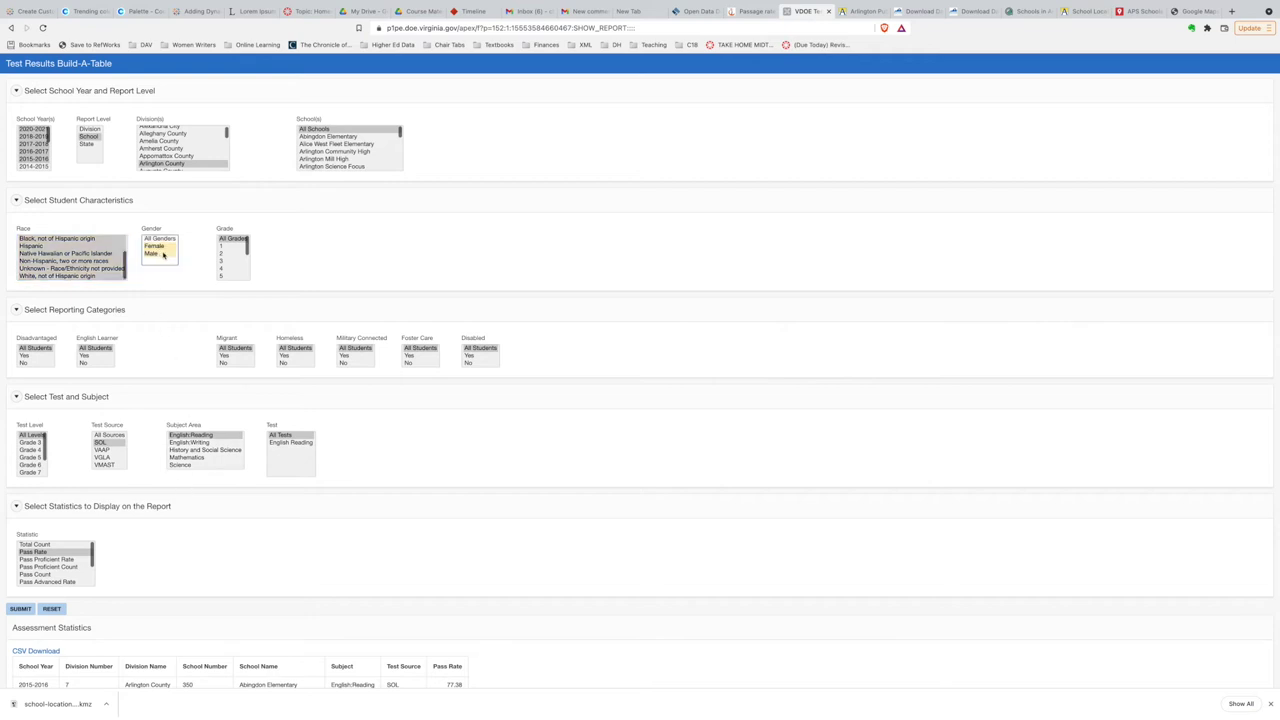
pyautogui.click(155, 239)
pyautogui.click(18, 611)
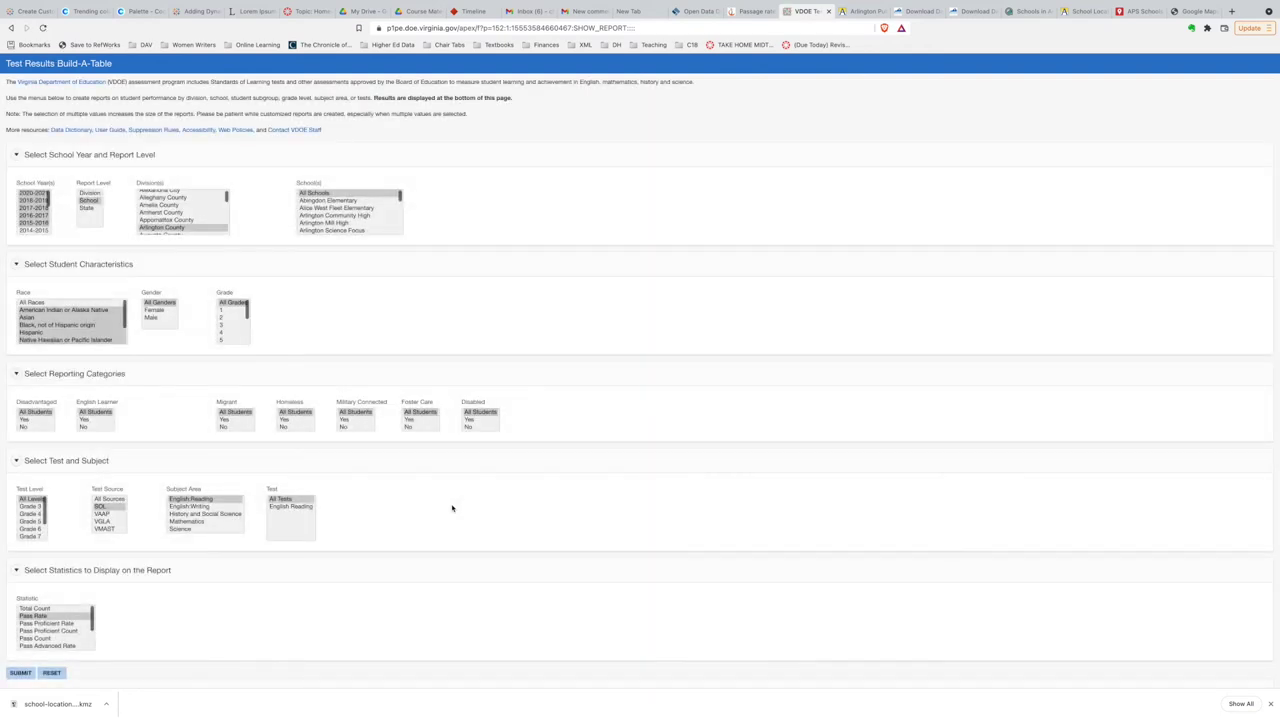
pyautogui.scroll(-2, 455, 525)
pyautogui.scroll(-4, 459, 544)
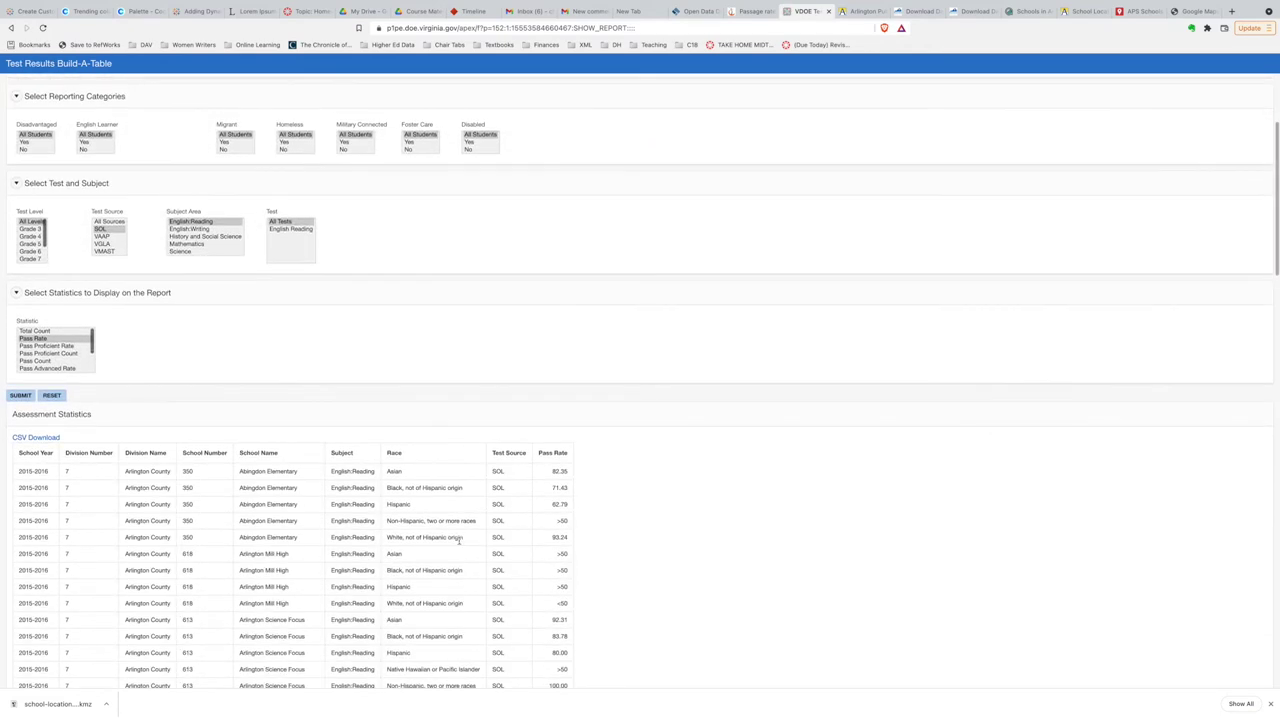
pyautogui.scroll(-1, 459, 540)
pyautogui.scroll(-1, 459, 540)
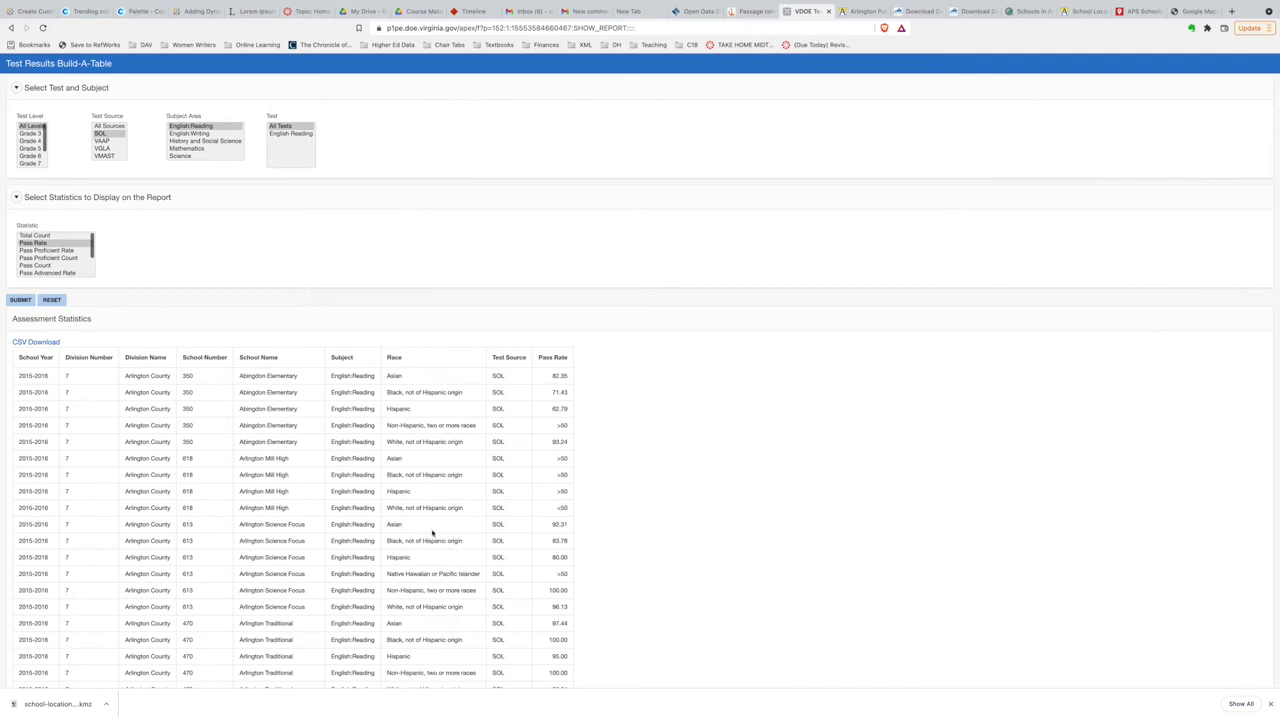
# - Break the report down by Female and Male and by Disadvantaged Yes and No, then regenerate it and review the table
pyautogui.scroll(10, 588, 531)
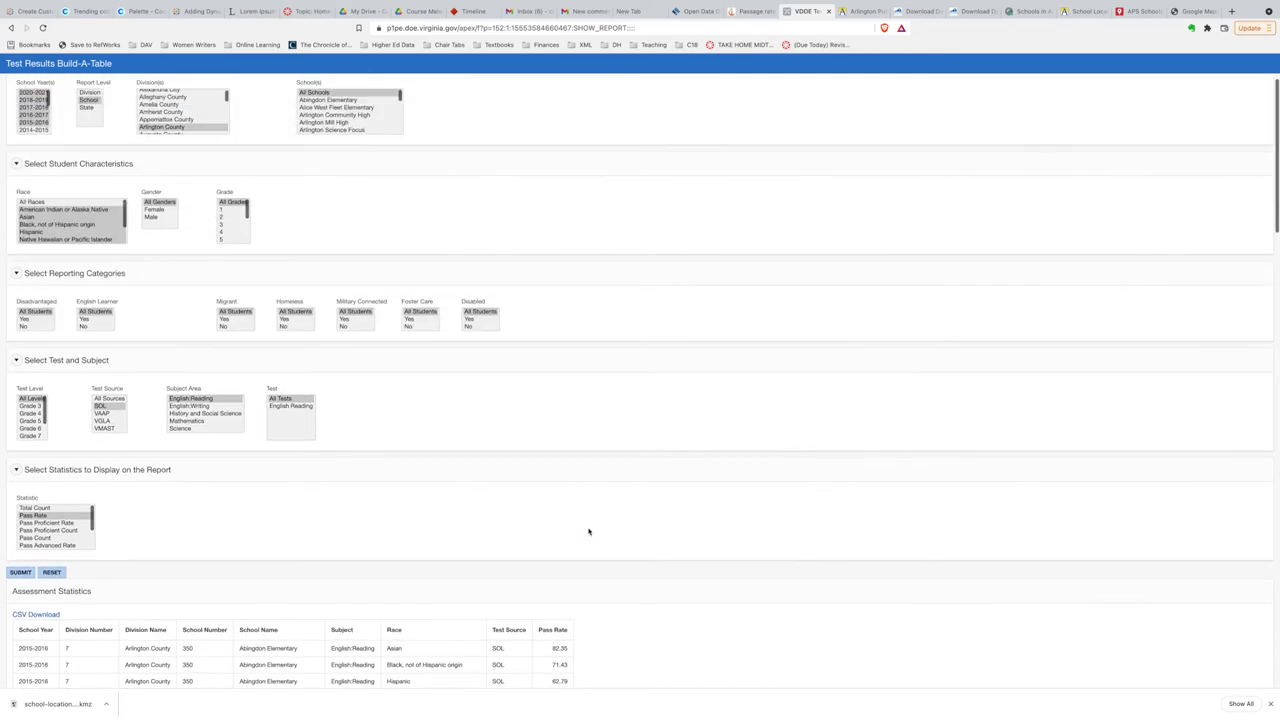
pyautogui.scroll(-2, 588, 531)
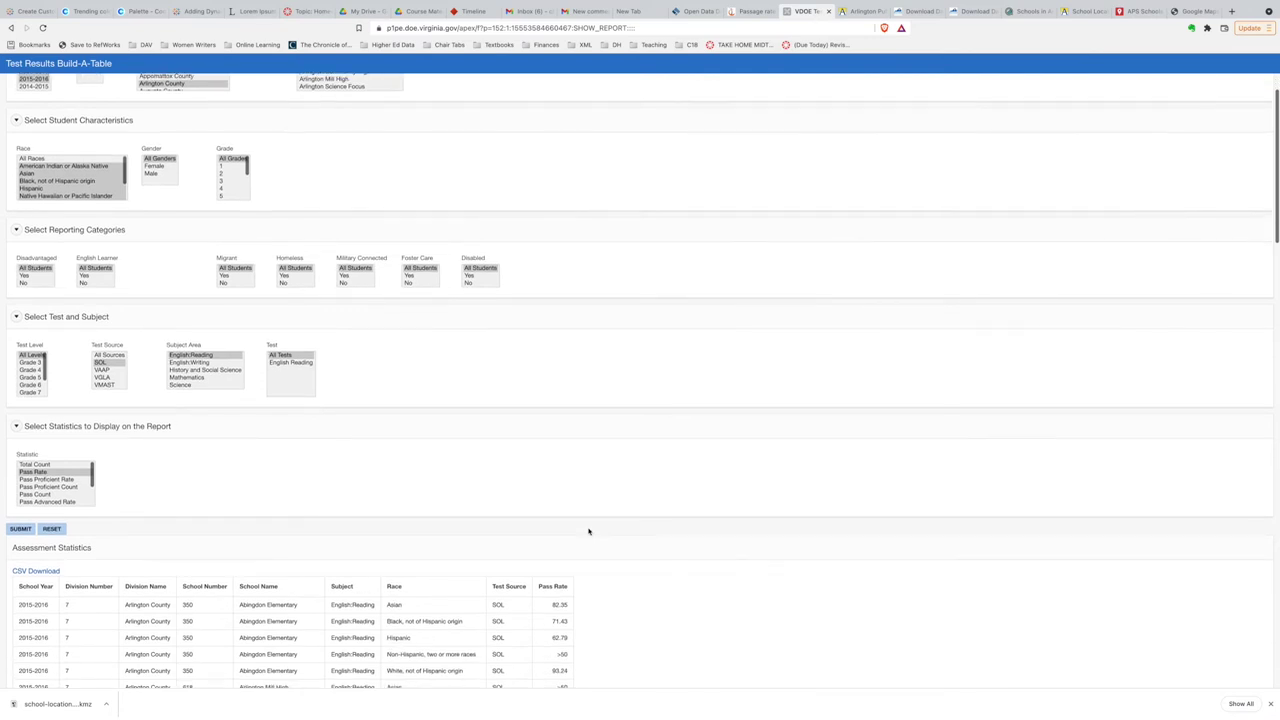
pyautogui.click(160, 166)
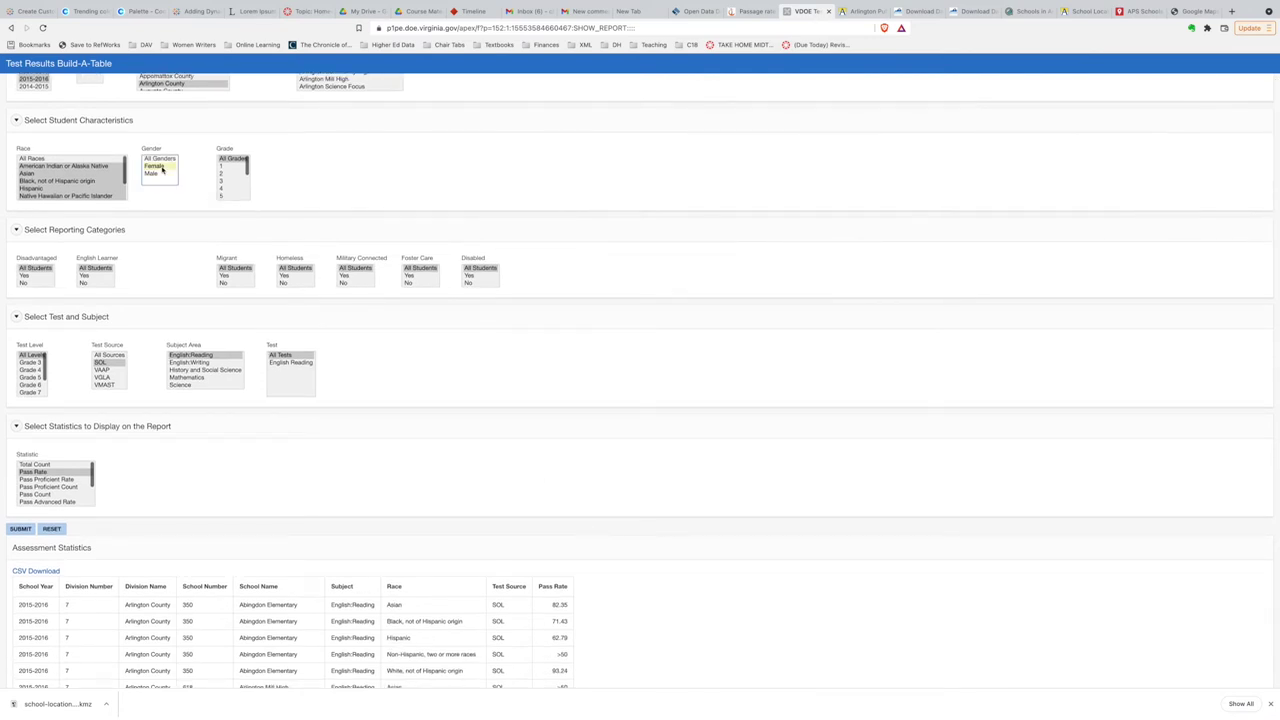
pyautogui.keyDown('shift'); pyautogui.click(160, 174); pyautogui.keyUp('shift')
pyautogui.scroll(-2, 462, 457)
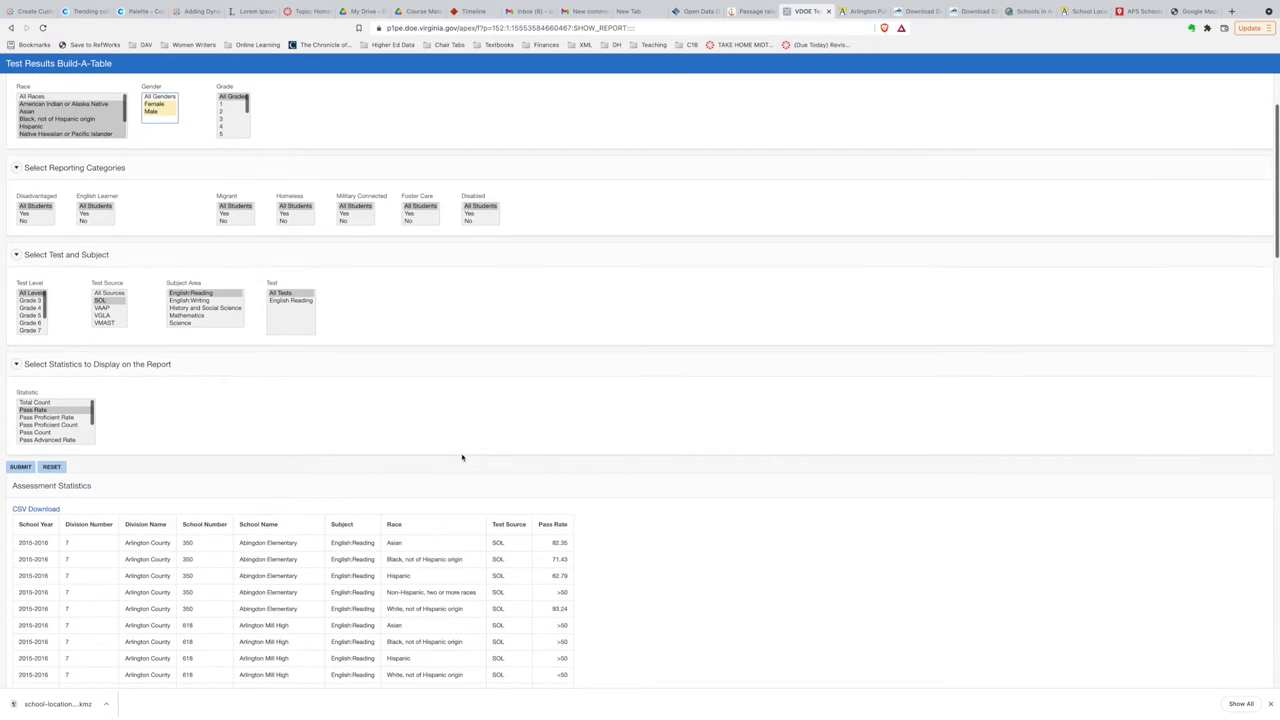
pyautogui.click(36, 213)
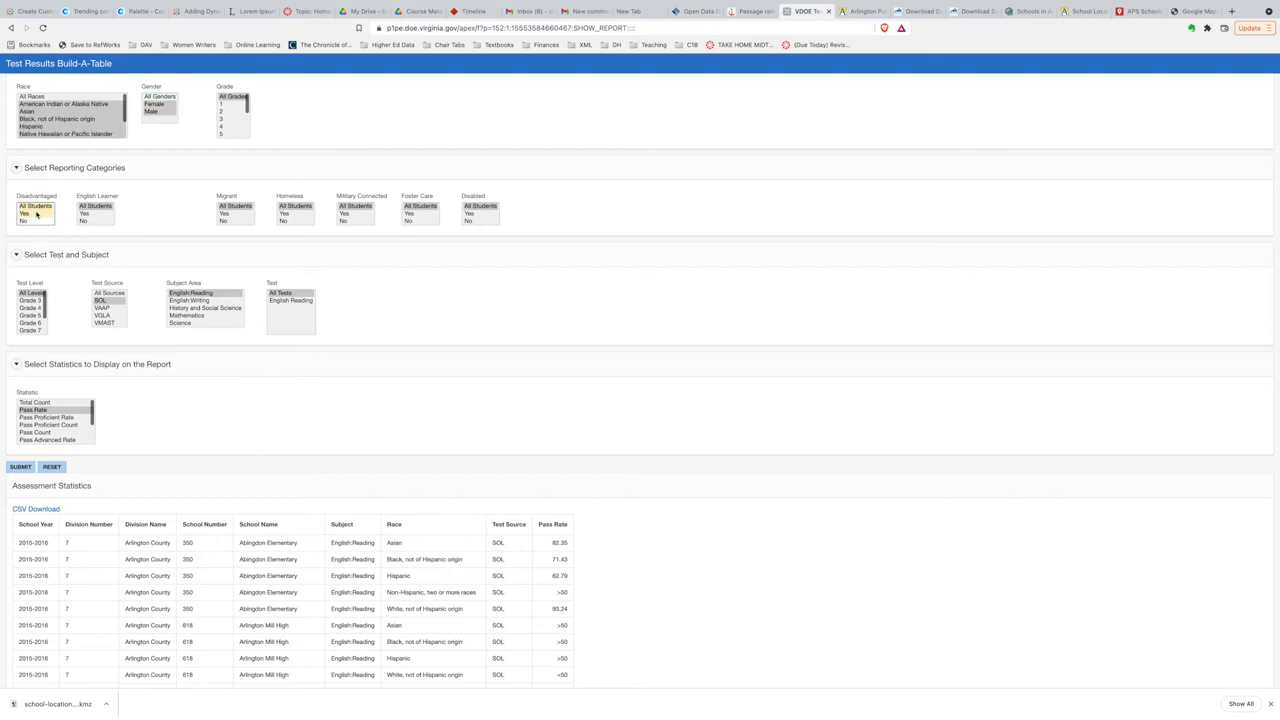
pyautogui.click(36, 214)
pyautogui.click(22, 468)
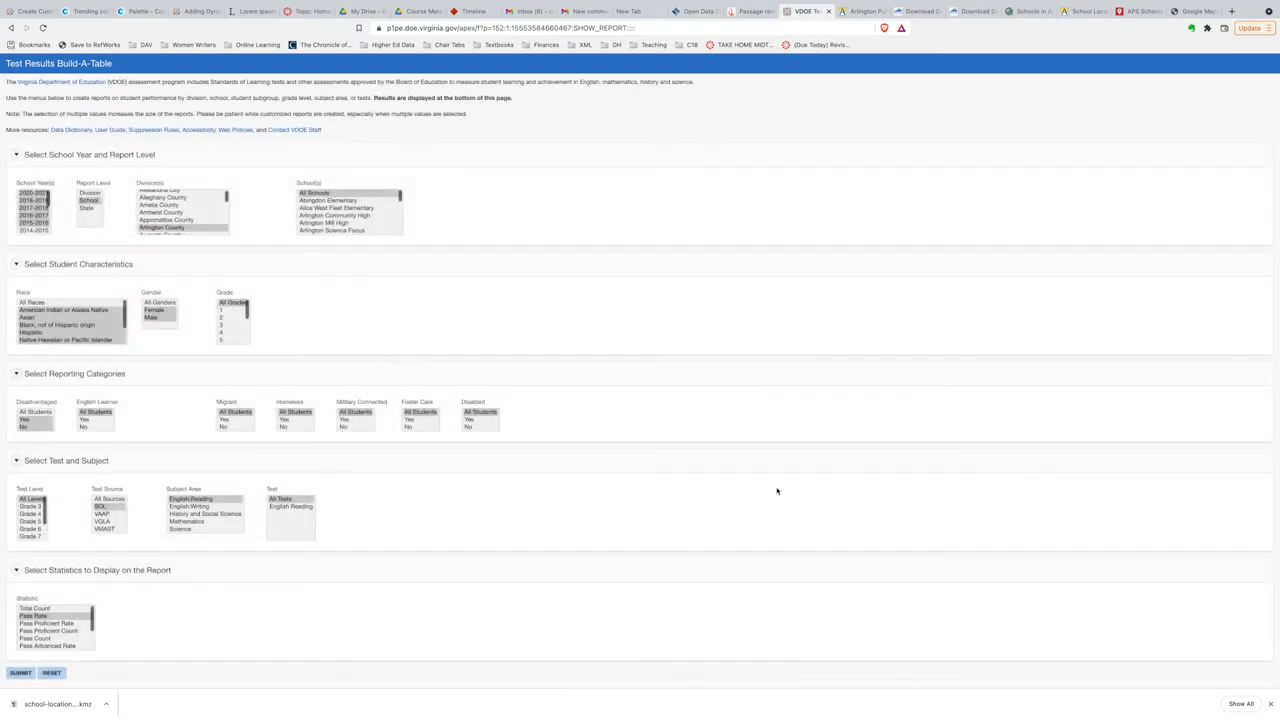
pyautogui.scroll(-5, 776, 491)
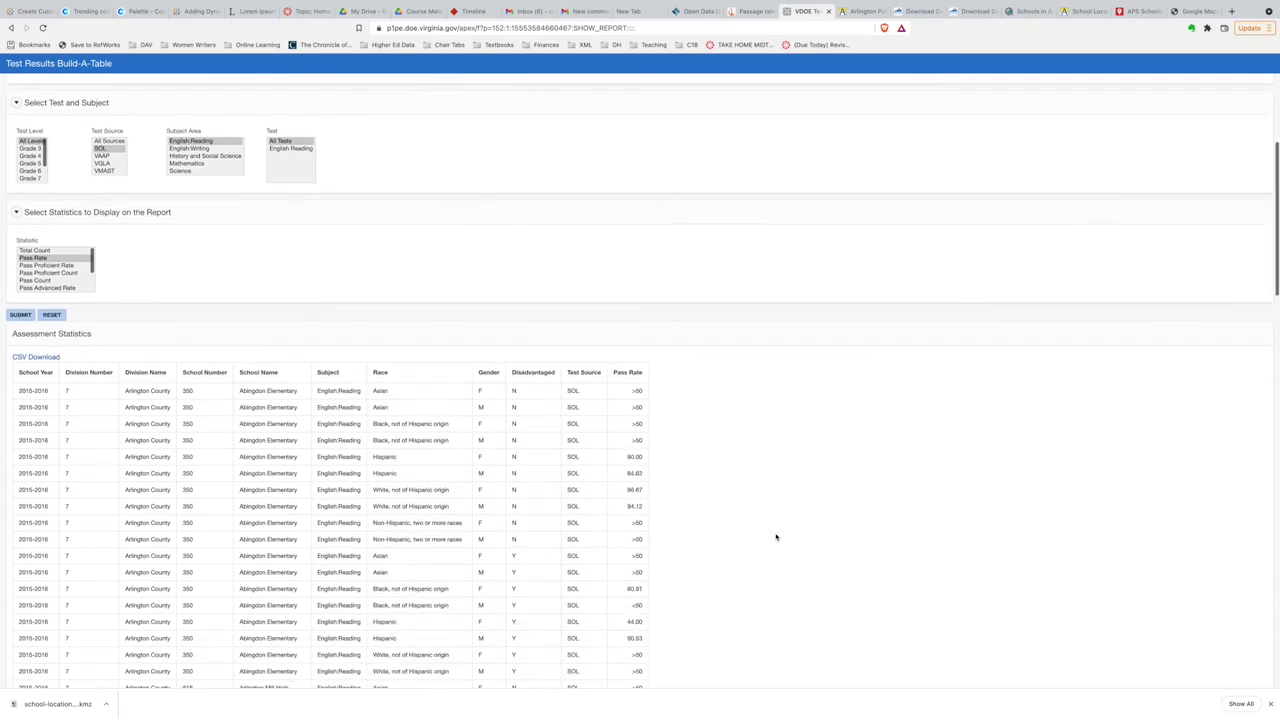
pyautogui.scroll(-2, 776, 537)
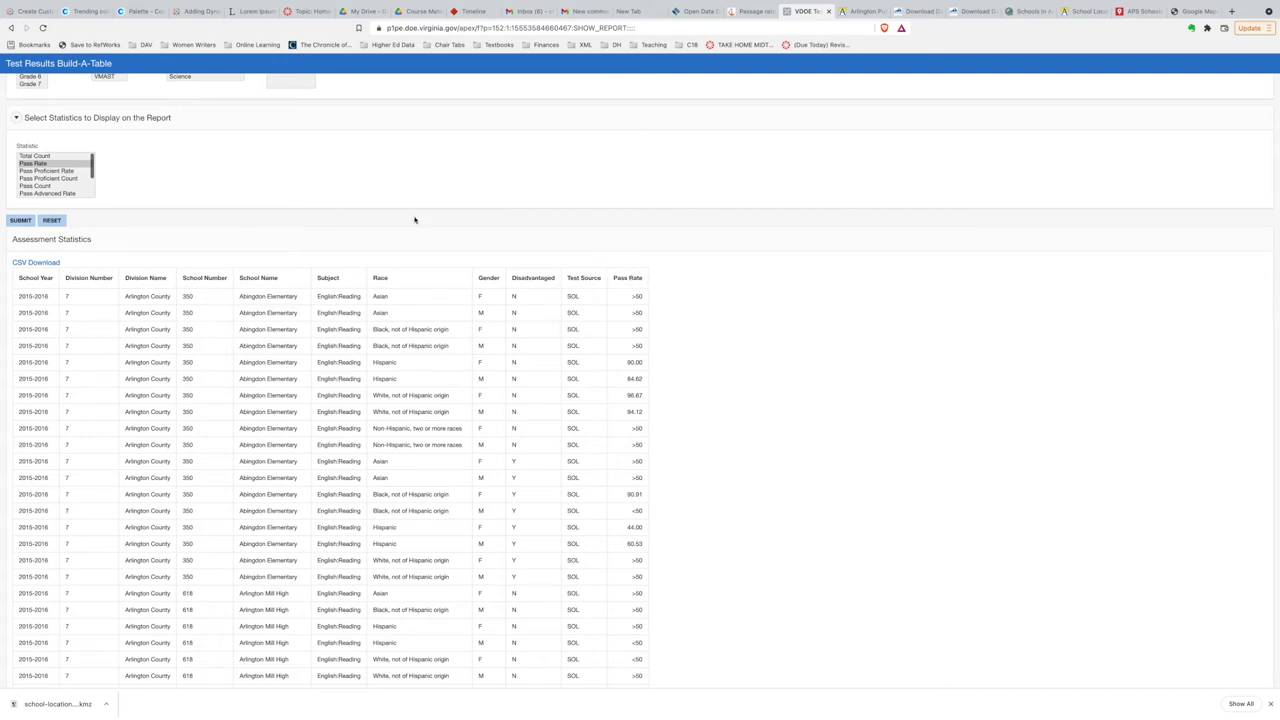
# - Download the assessment statistics report as CSV and save it in the Dashboard Data folder as Assessments-VDOE-Final
pyautogui.scroll(3, 415, 220)
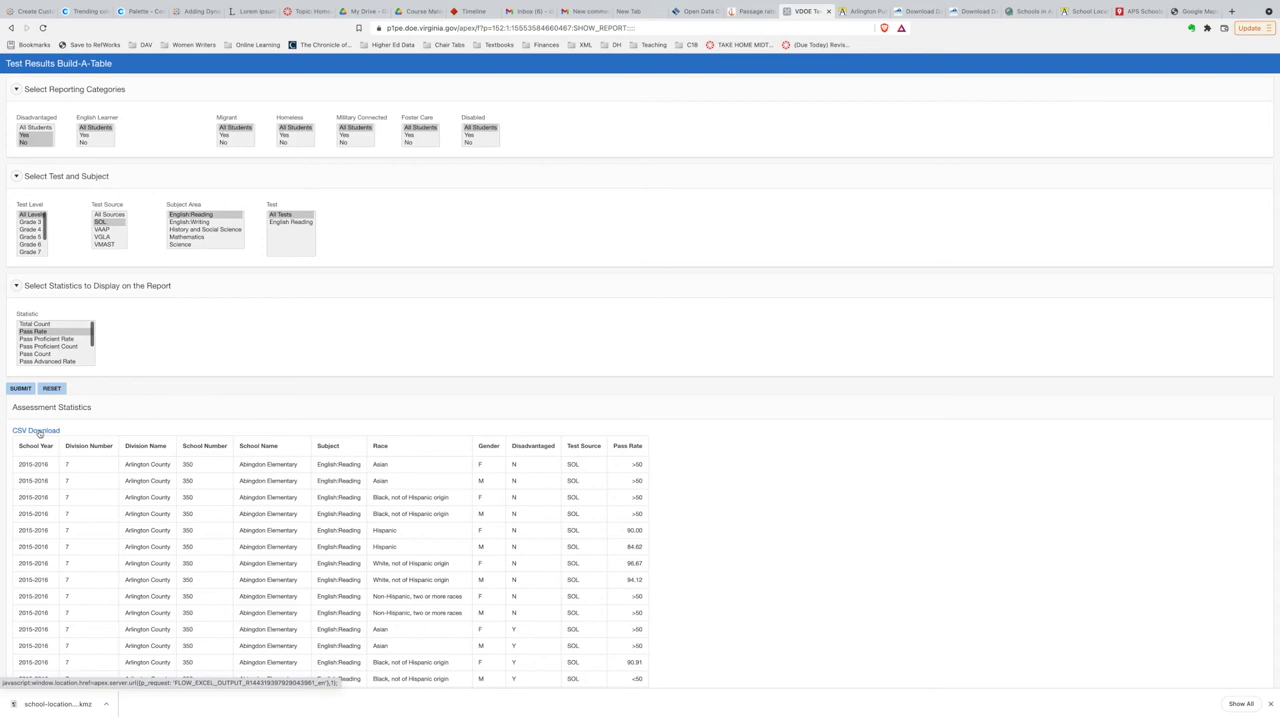
pyautogui.click(40, 432)
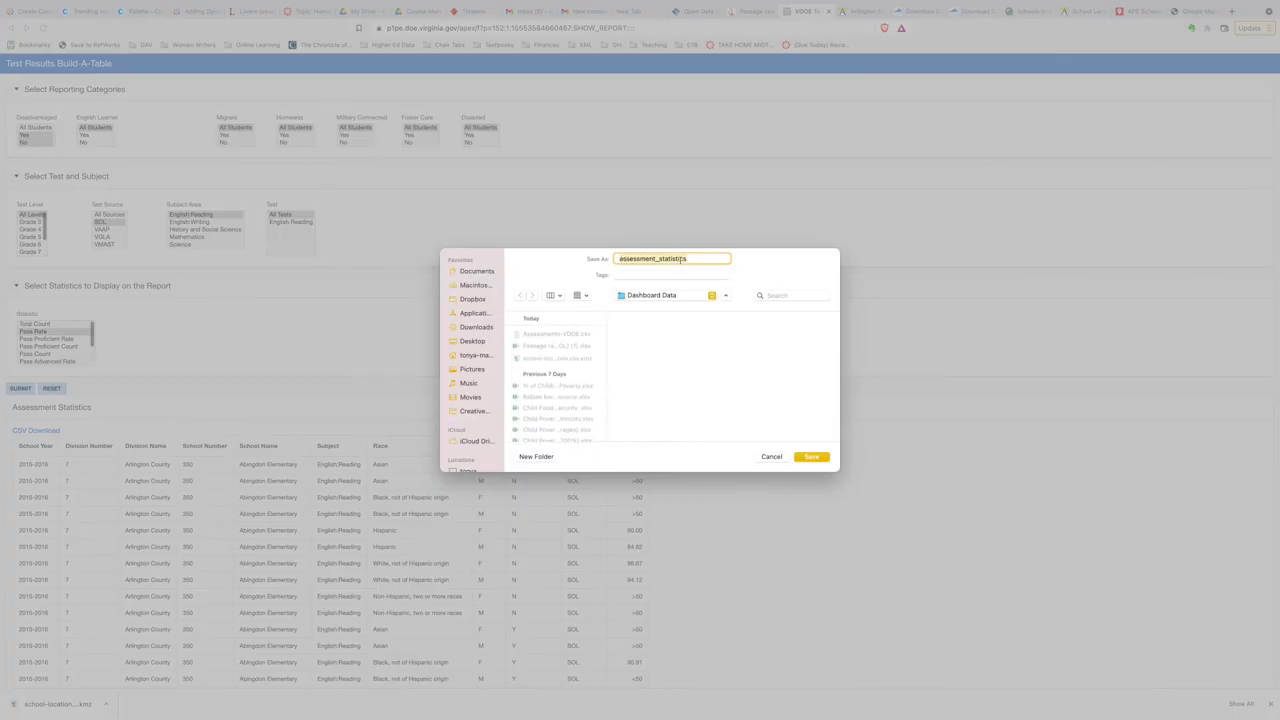
pyautogui.click(548, 336)
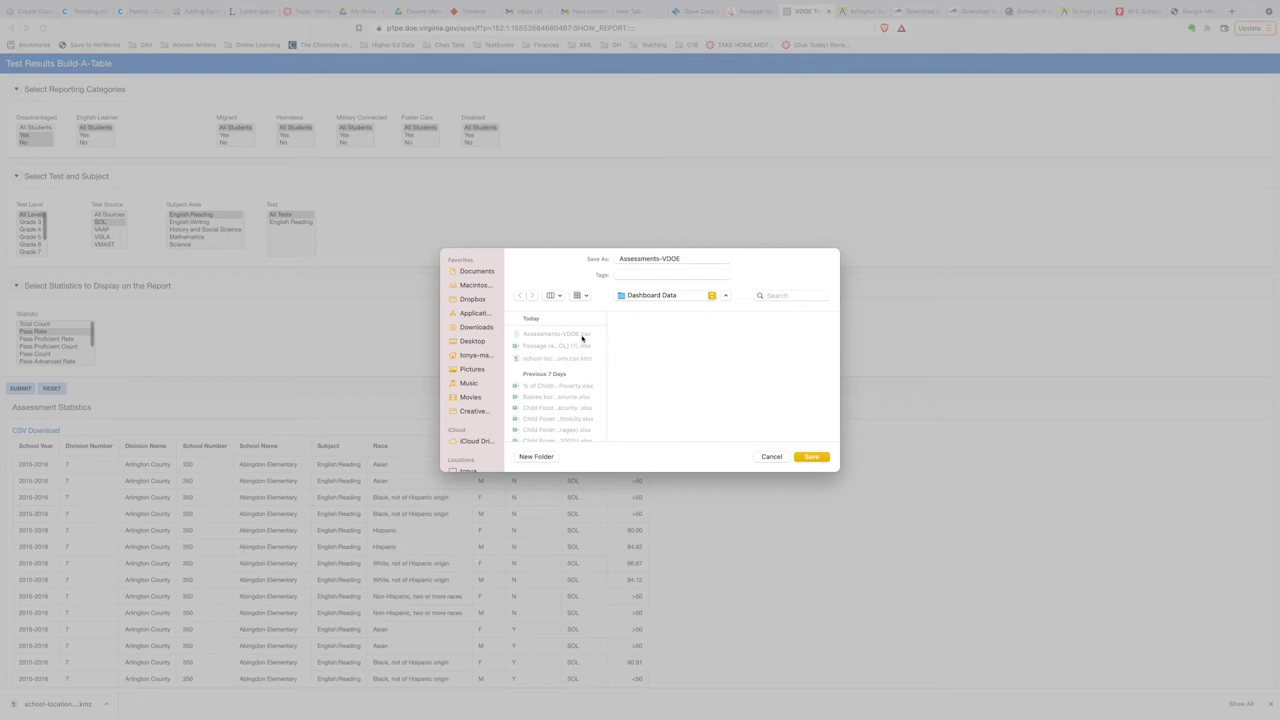
pyautogui.click(681, 258)
pyautogui.write('-Final')
pyautogui.click(812, 457)
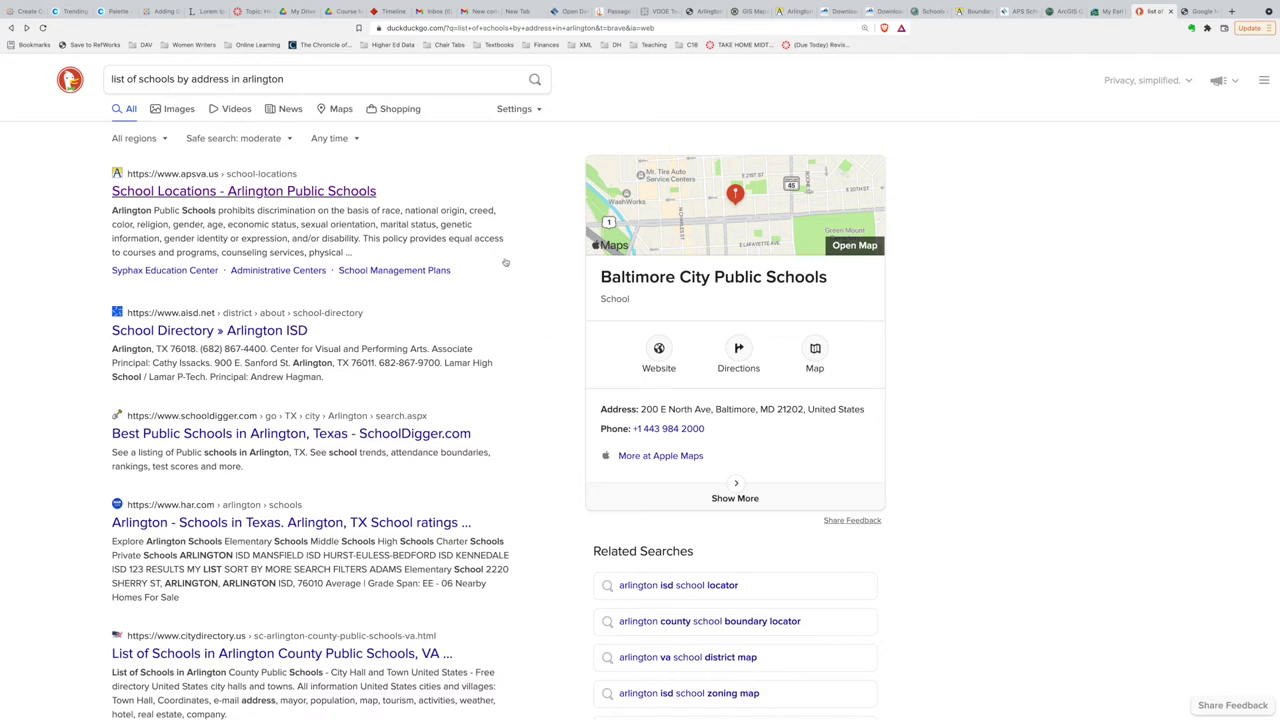
# - Open the Arlington Public Schools School Locations page from the results for "list of schools by address in arlington"
pyautogui.click(272, 79)
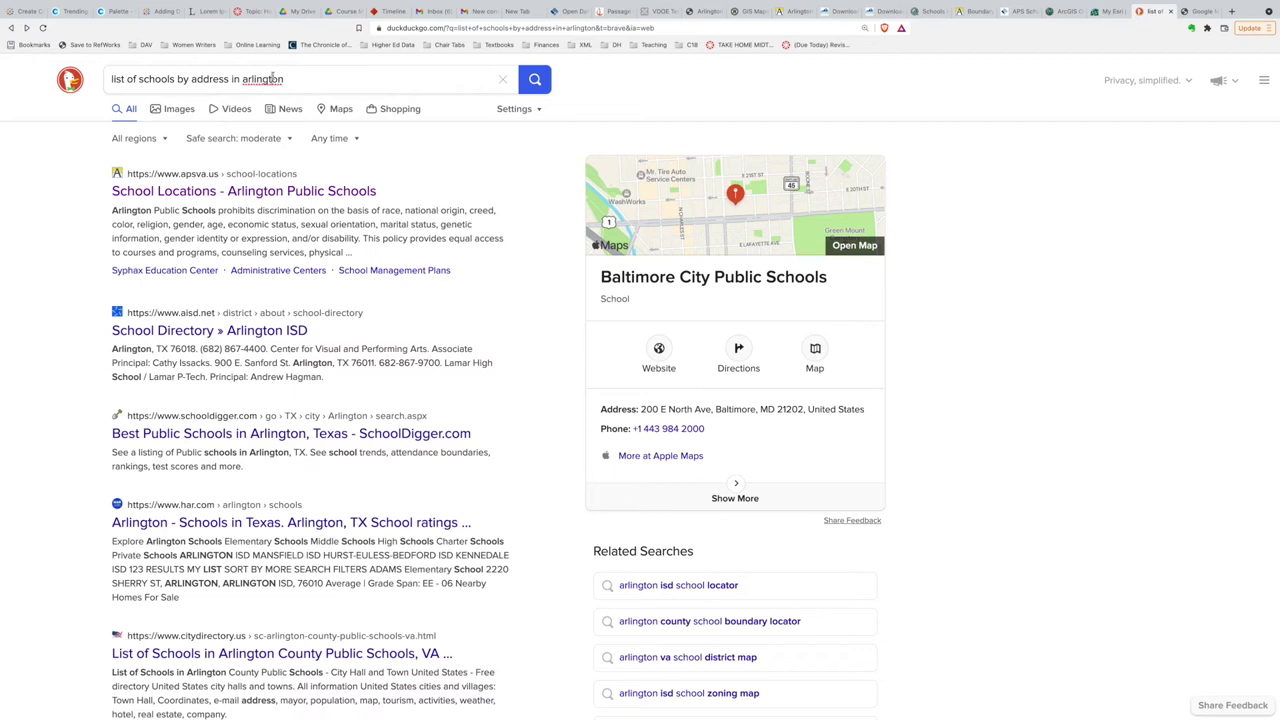
pyautogui.moveTo(305, 74); pyautogui.dragTo(108, 80)
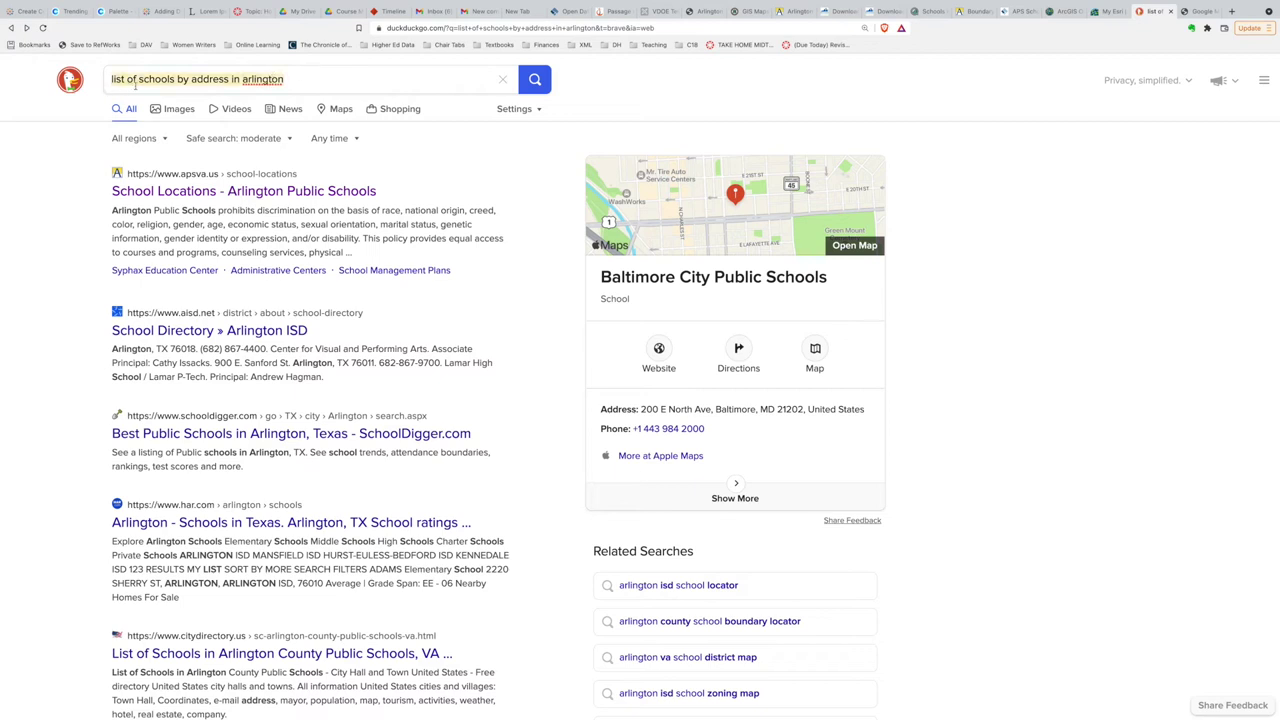
pyautogui.click(187, 199)
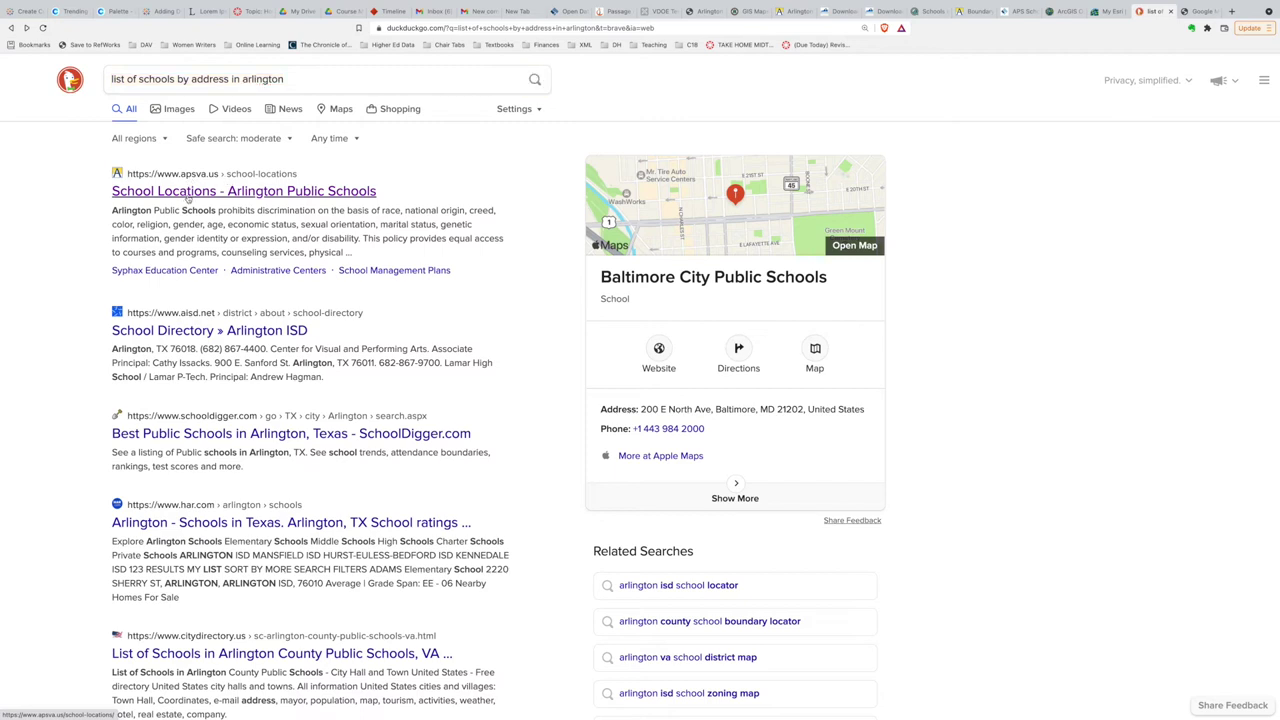
pyautogui.click(186, 194)
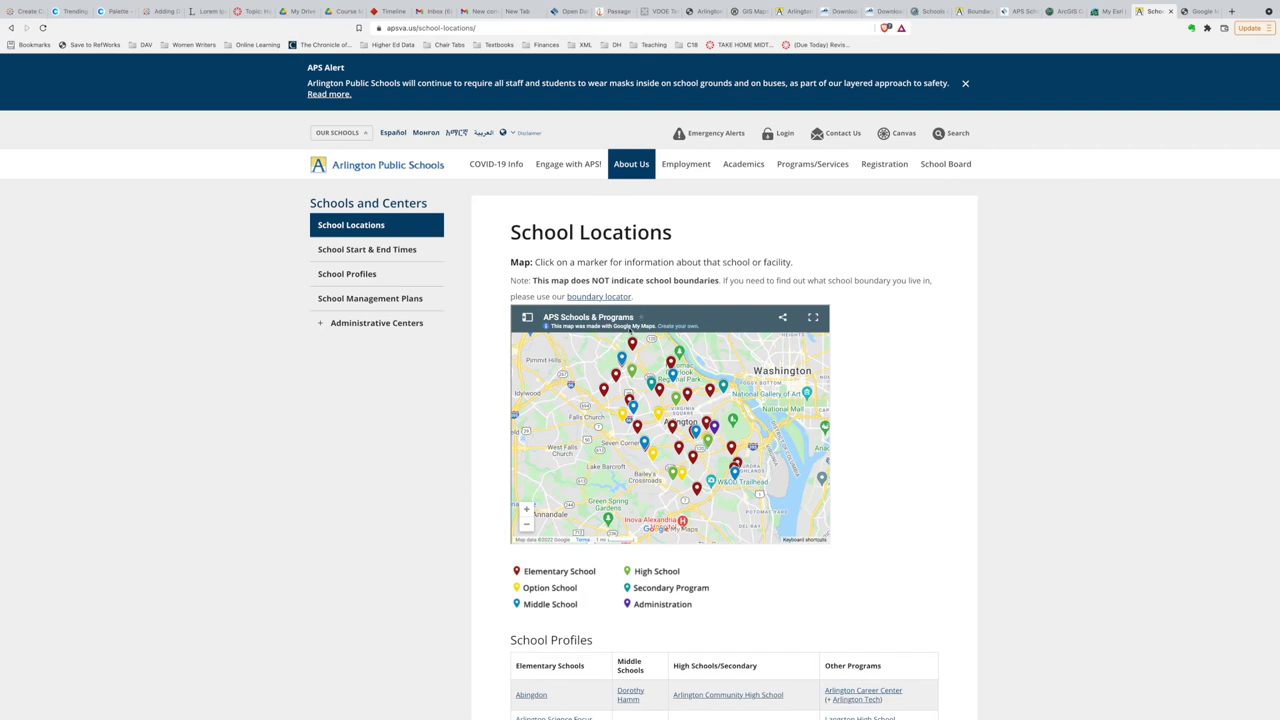
# - Examine the legend of the embedded APS Schools & Programs map and the School Profiles table on the page
pyautogui.click(527, 320)
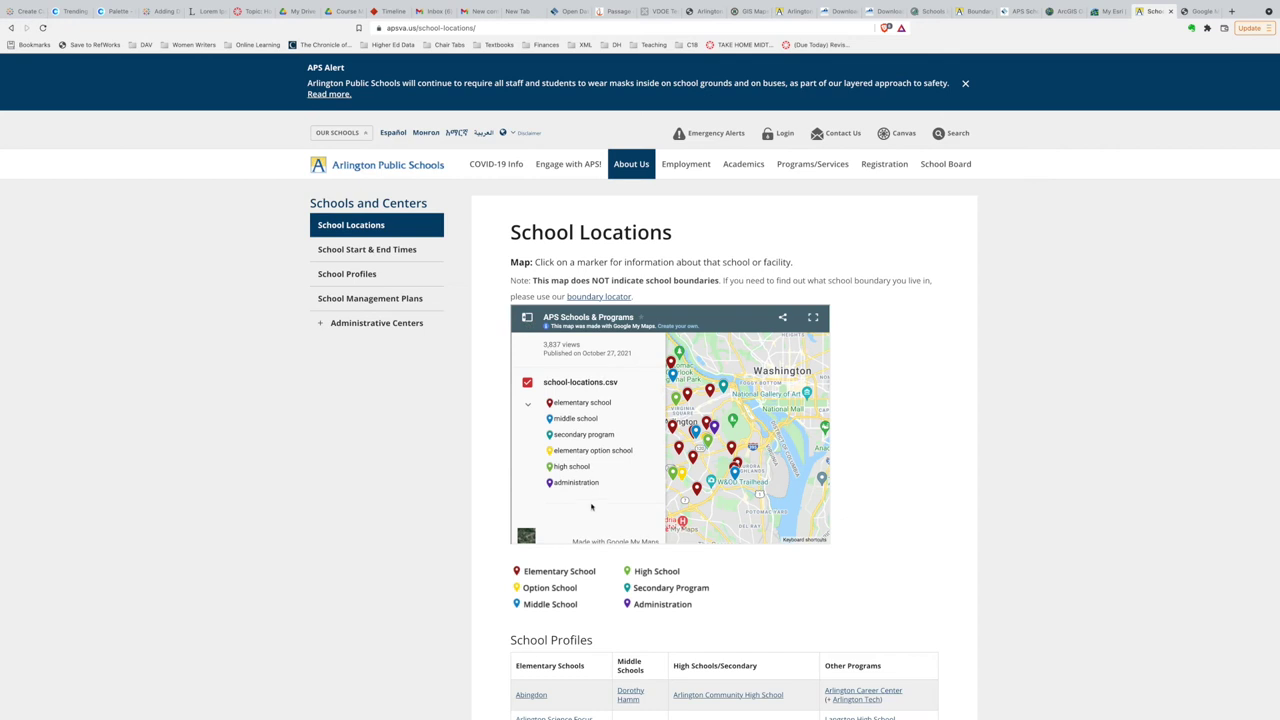
pyautogui.click(526, 318)
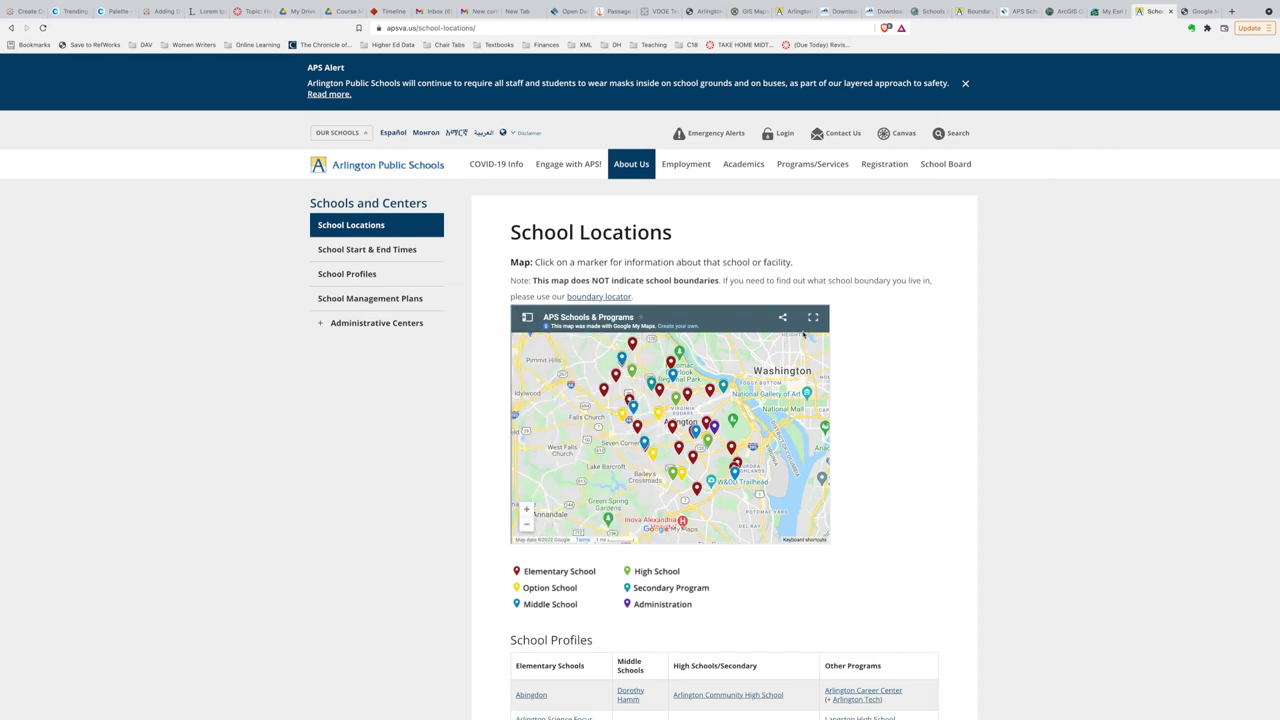
pyautogui.scroll(-5, 829, 500)
pyautogui.scroll(-3, 832, 526)
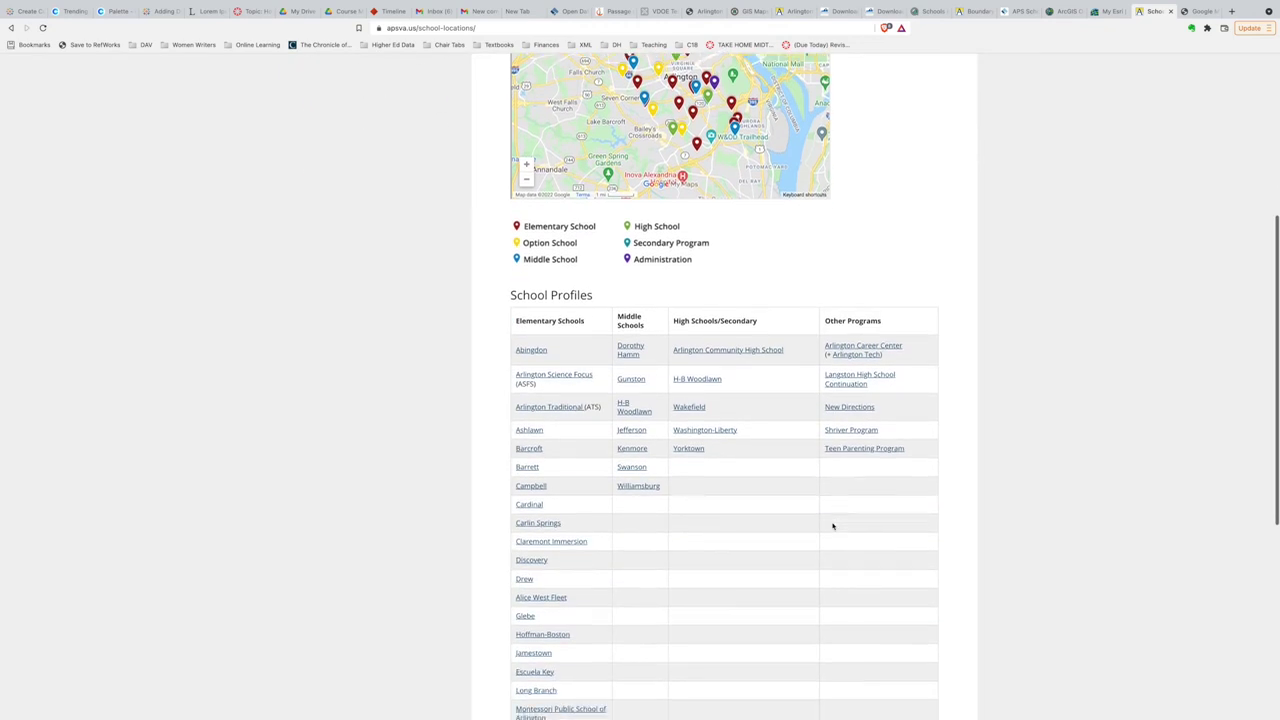
pyautogui.scroll(10, 832, 526)
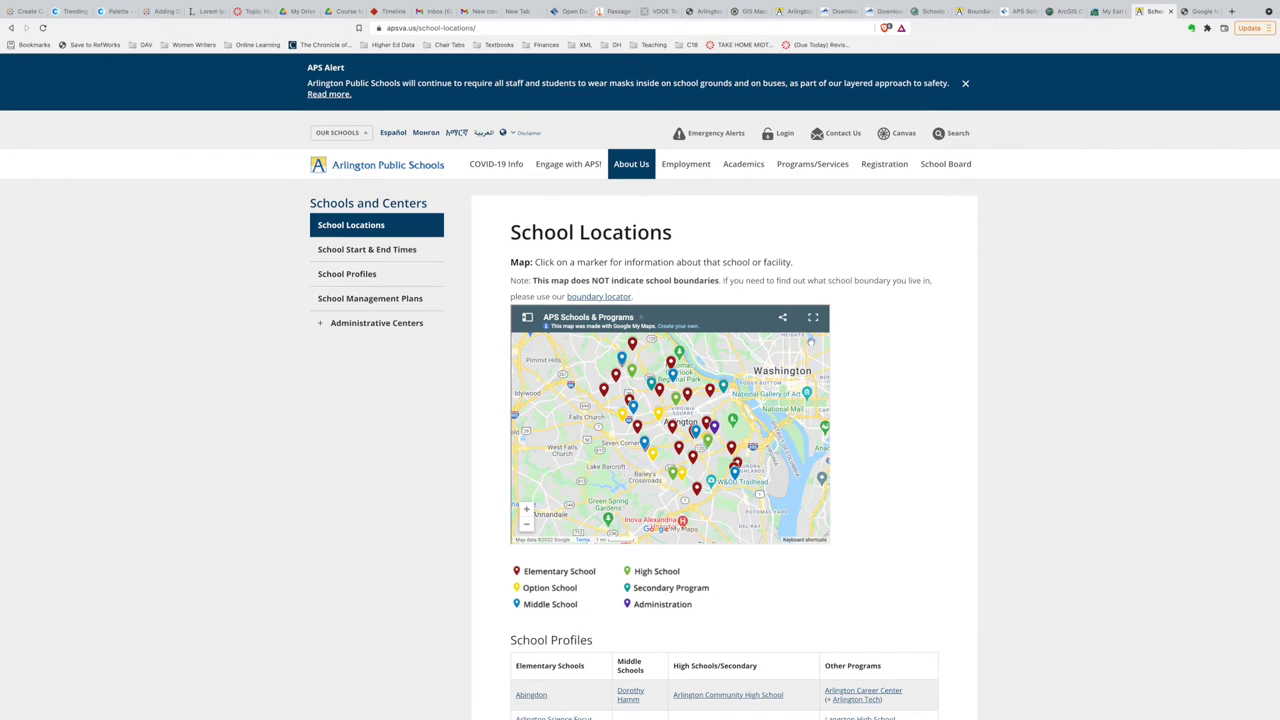
# - Open the embedded APS Schools & Programs map full size in its own viewer
pyautogui.click(814, 320)
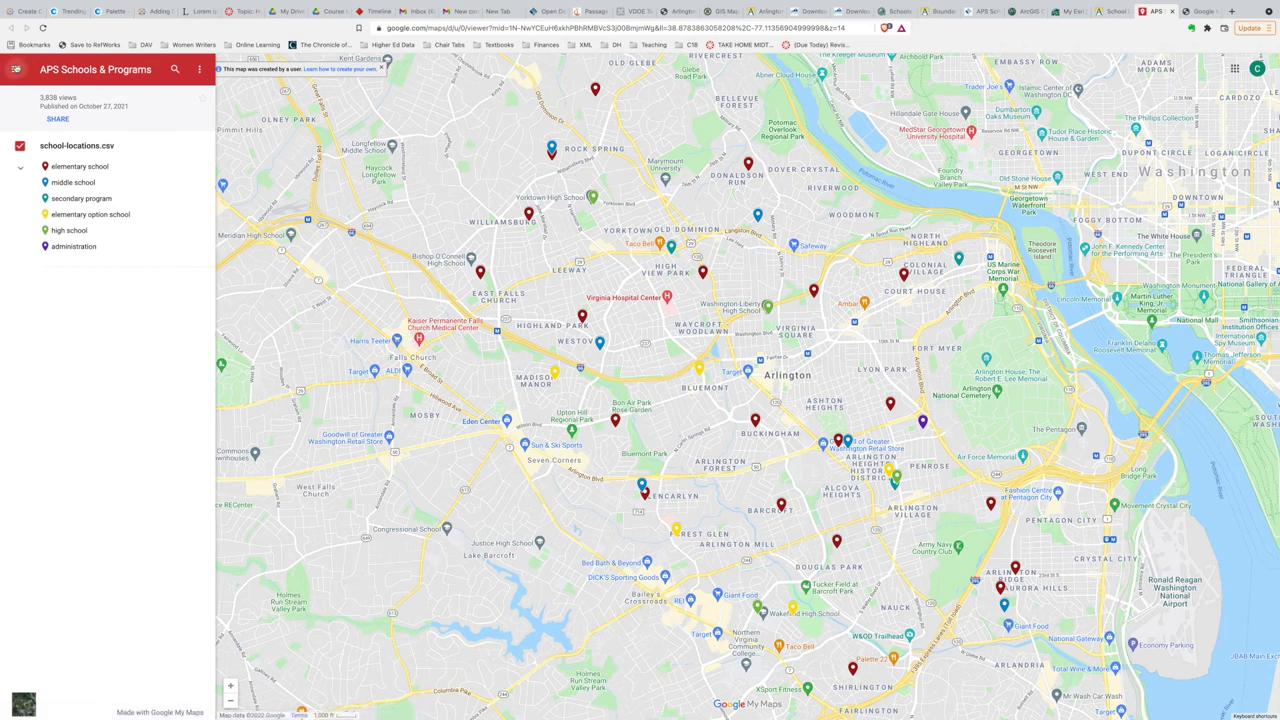
pyautogui.click(16, 68)
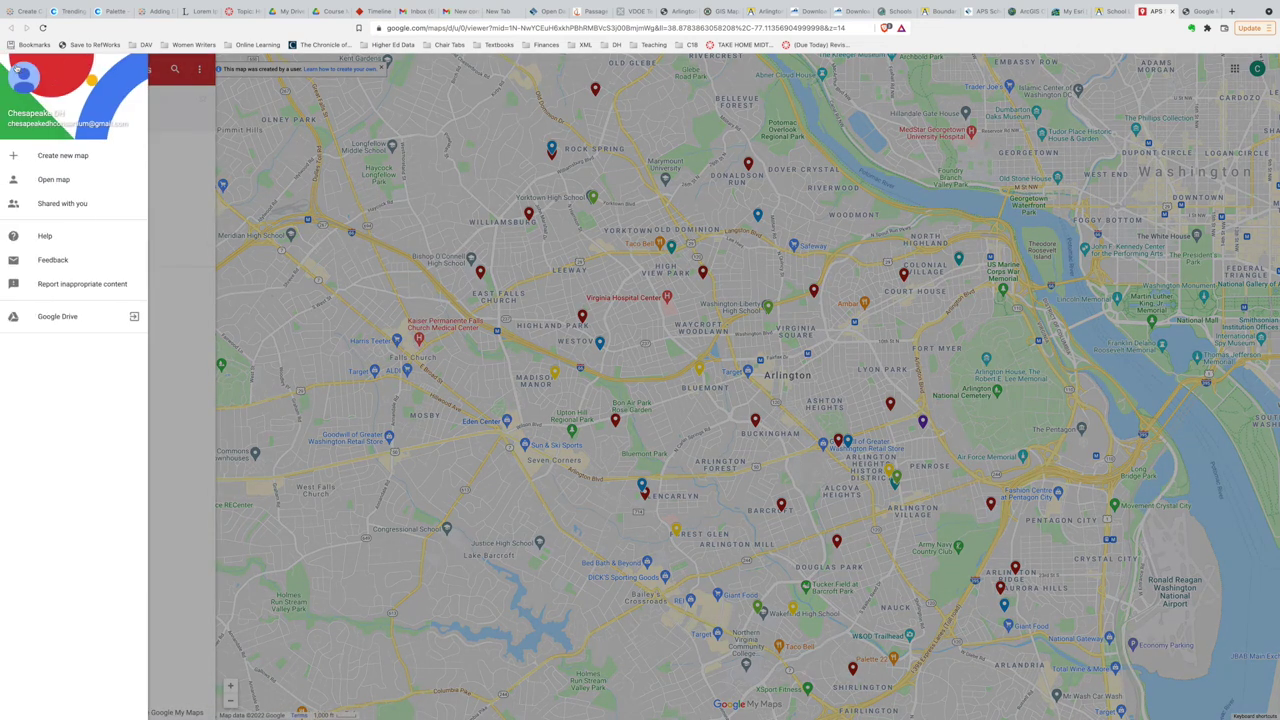
pyautogui.click(186, 80)
# - Export only the school-locations.csv layer of the map as KMZ and save it in the Dashboard Data folder
pyautogui.click(199, 71)
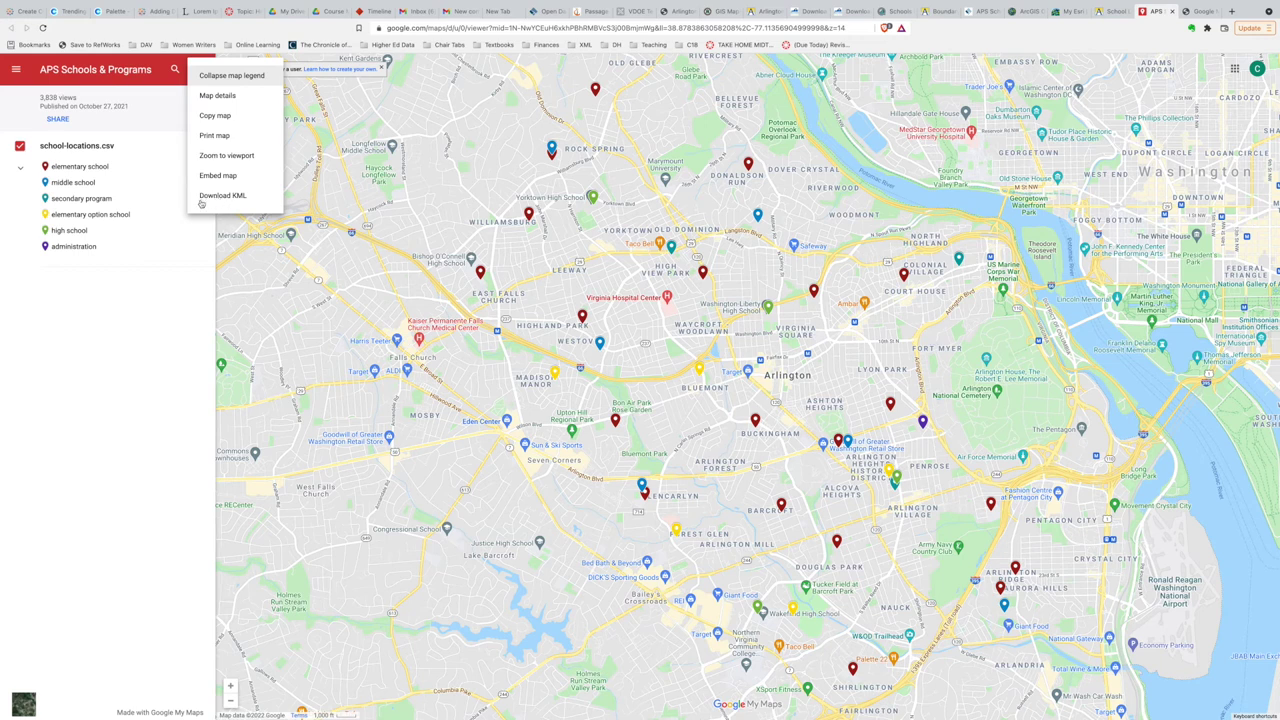
pyautogui.click(214, 196)
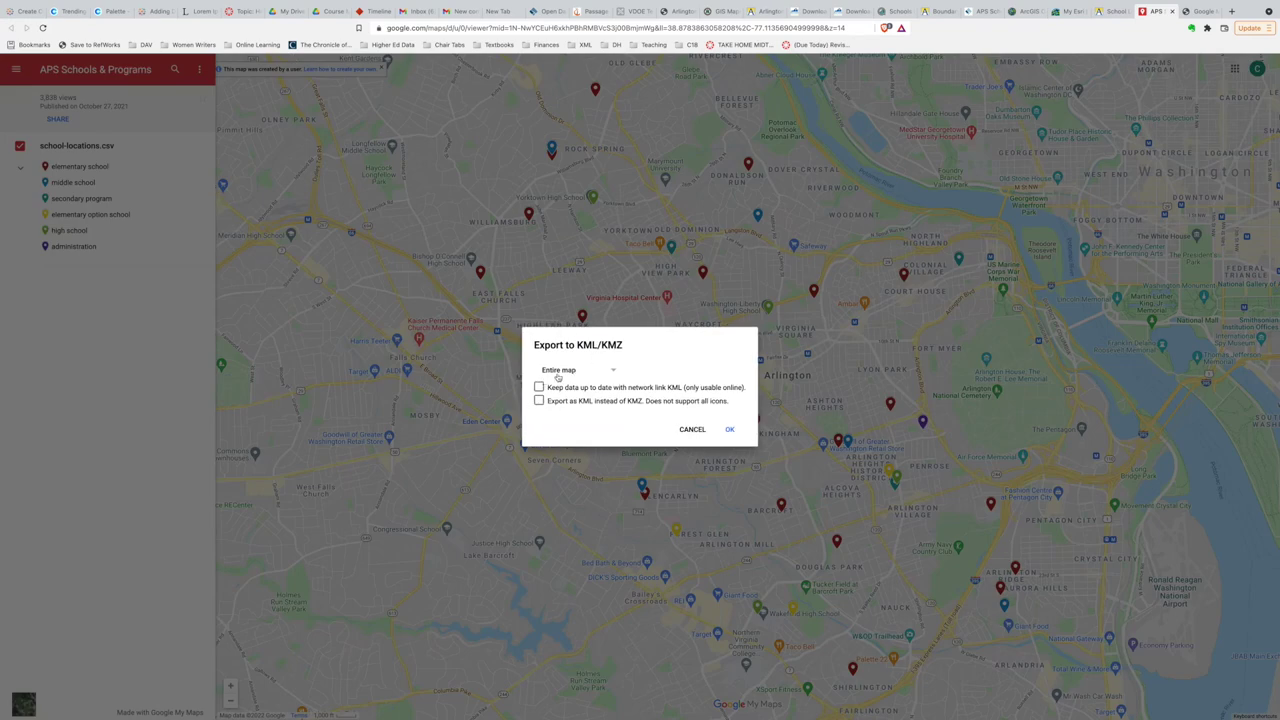
pyautogui.click(613, 374)
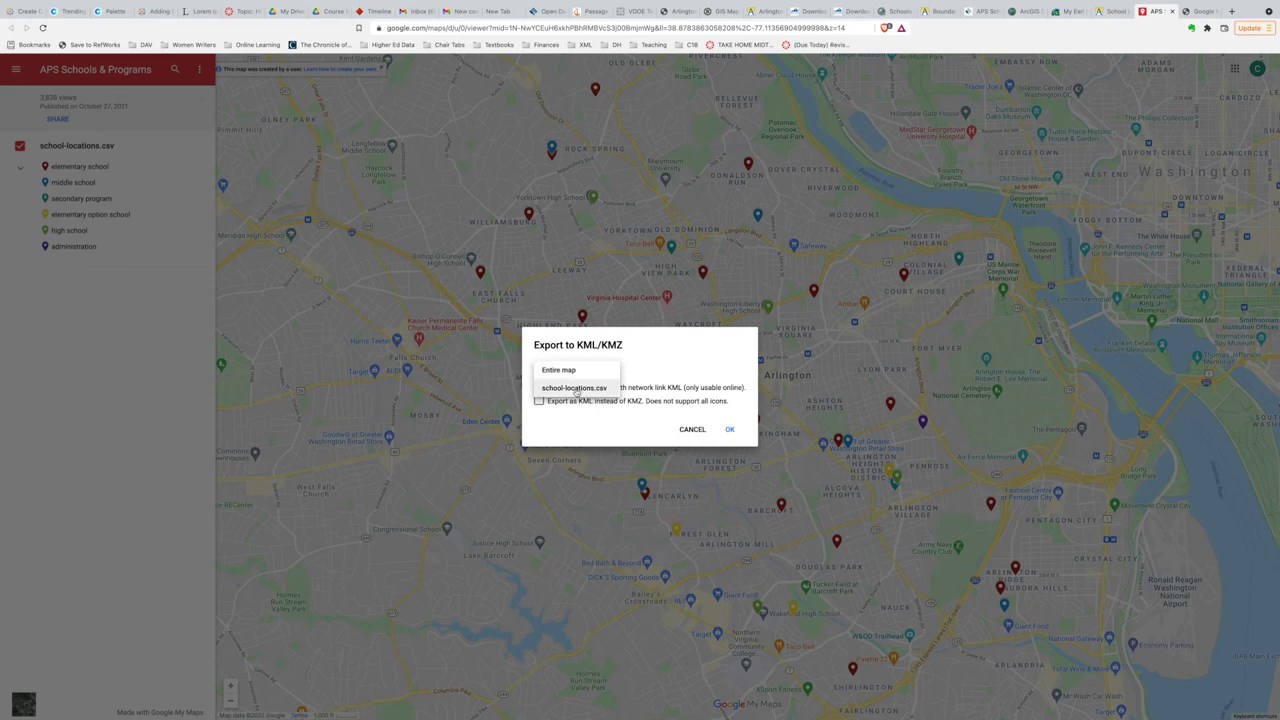
pyautogui.click(576, 390)
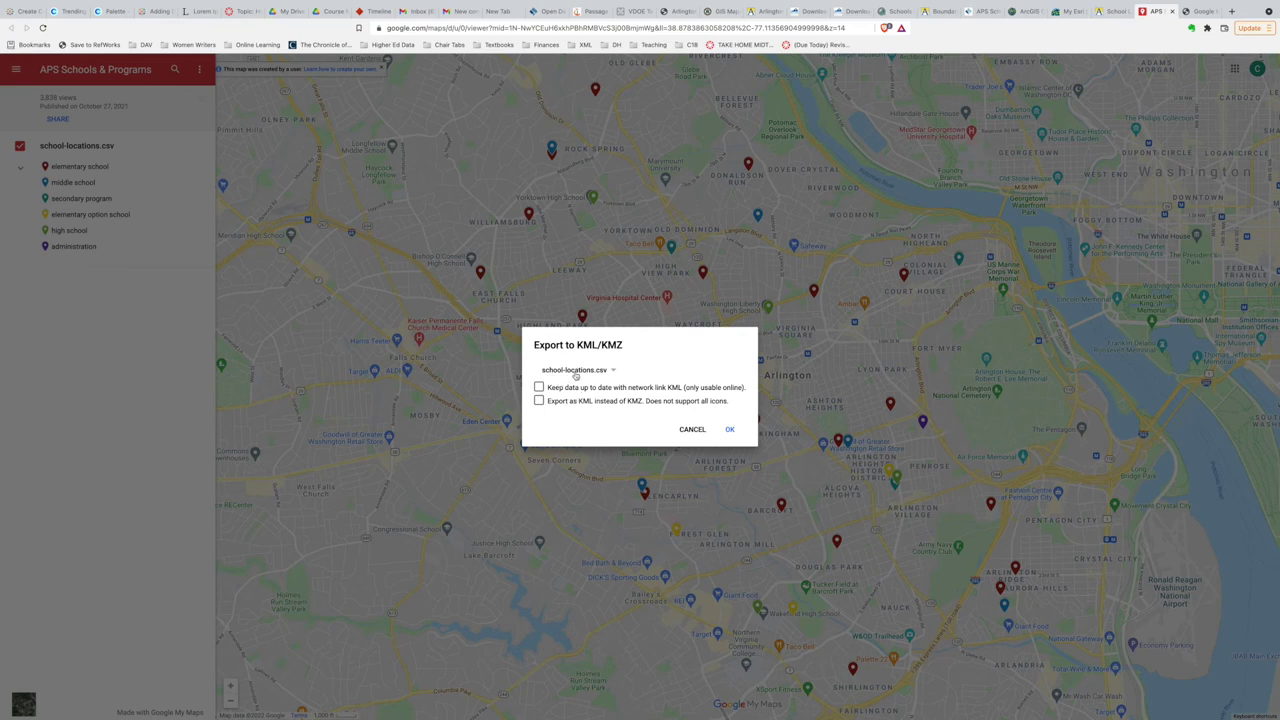
pyautogui.click(576, 372)
pyautogui.click(576, 372)
pyautogui.click(729, 430)
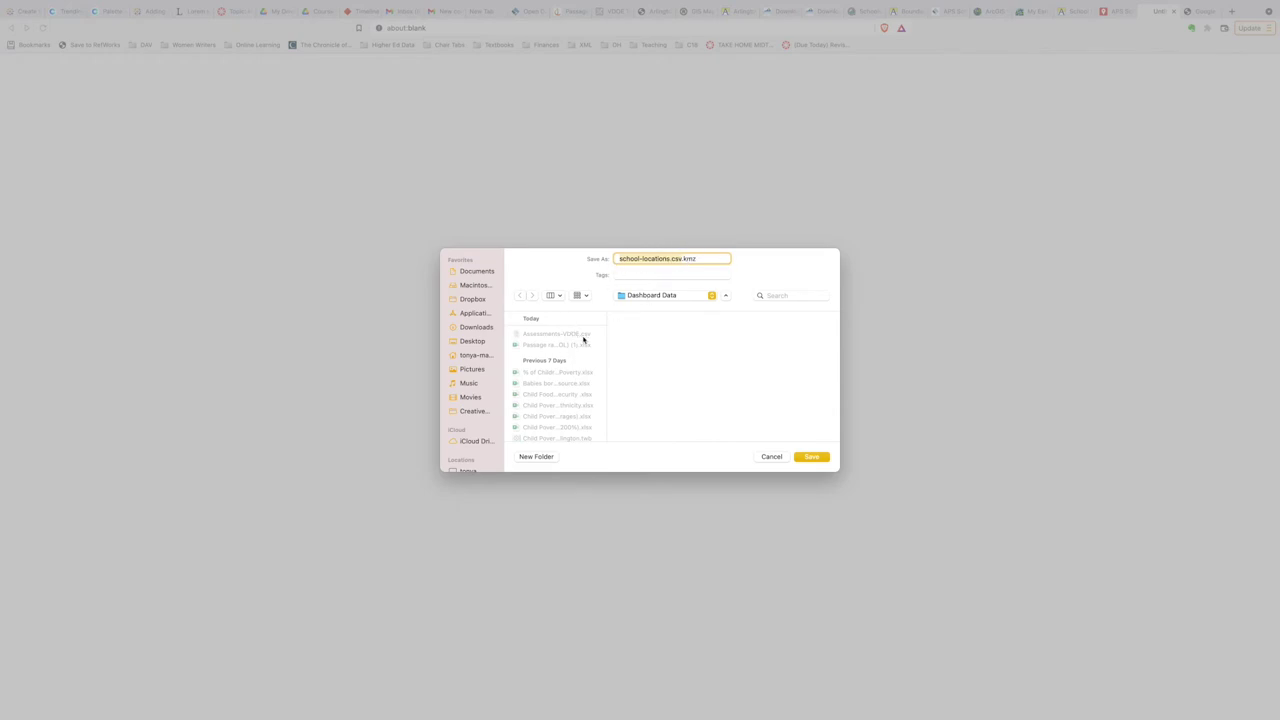
pyautogui.click(811, 457)
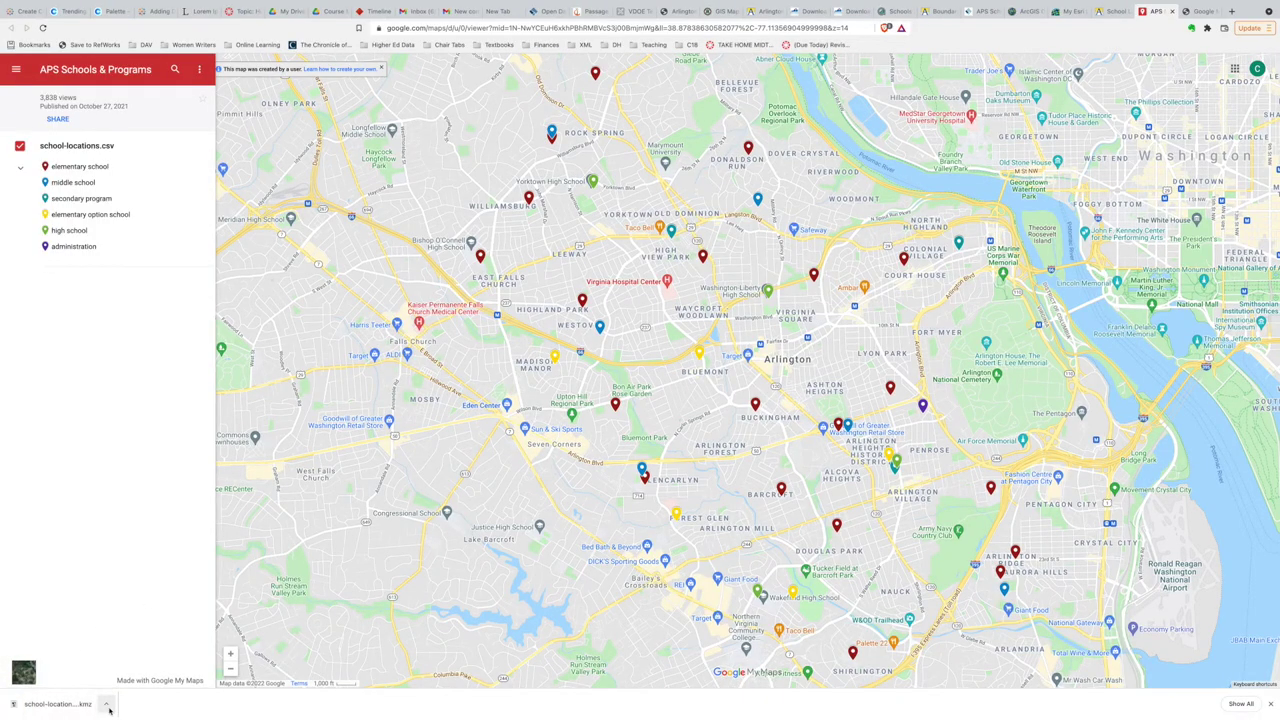
# - Show the downloaded school-locations.csv.kmz in Finder and look through the applications that could open it, without choosing one
pyautogui.click(108, 707)
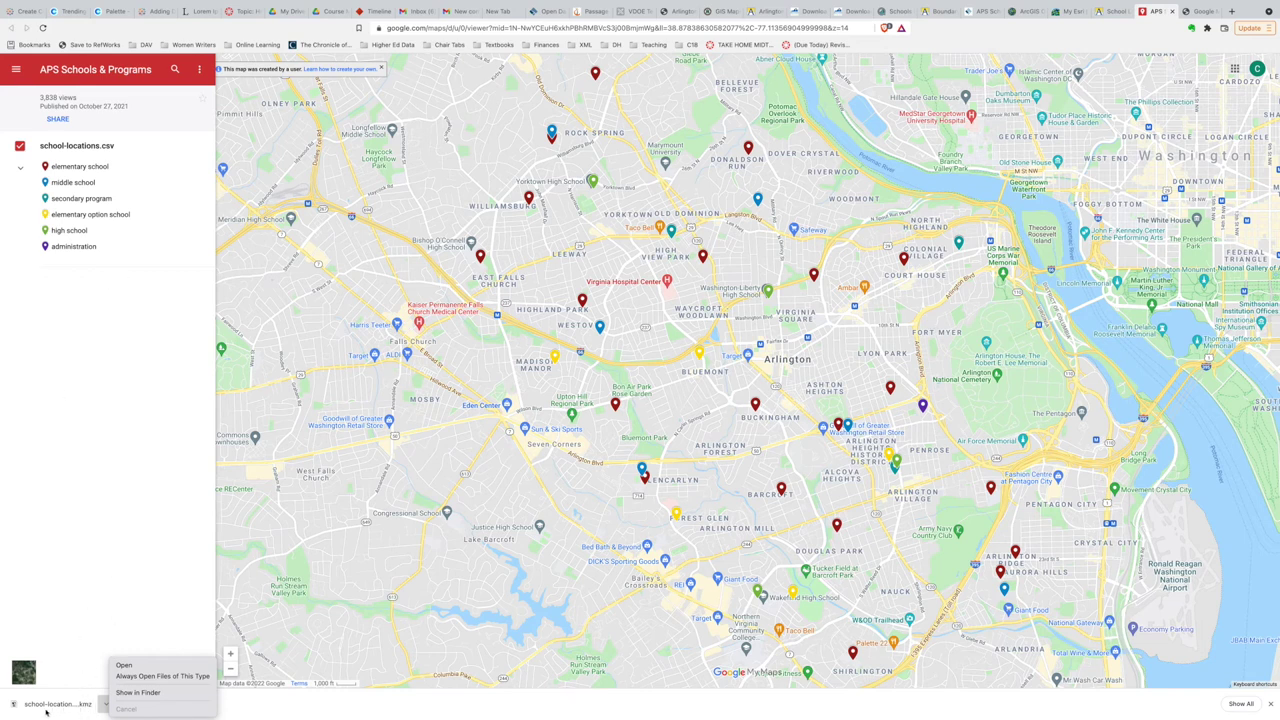
pyautogui.click(130, 693)
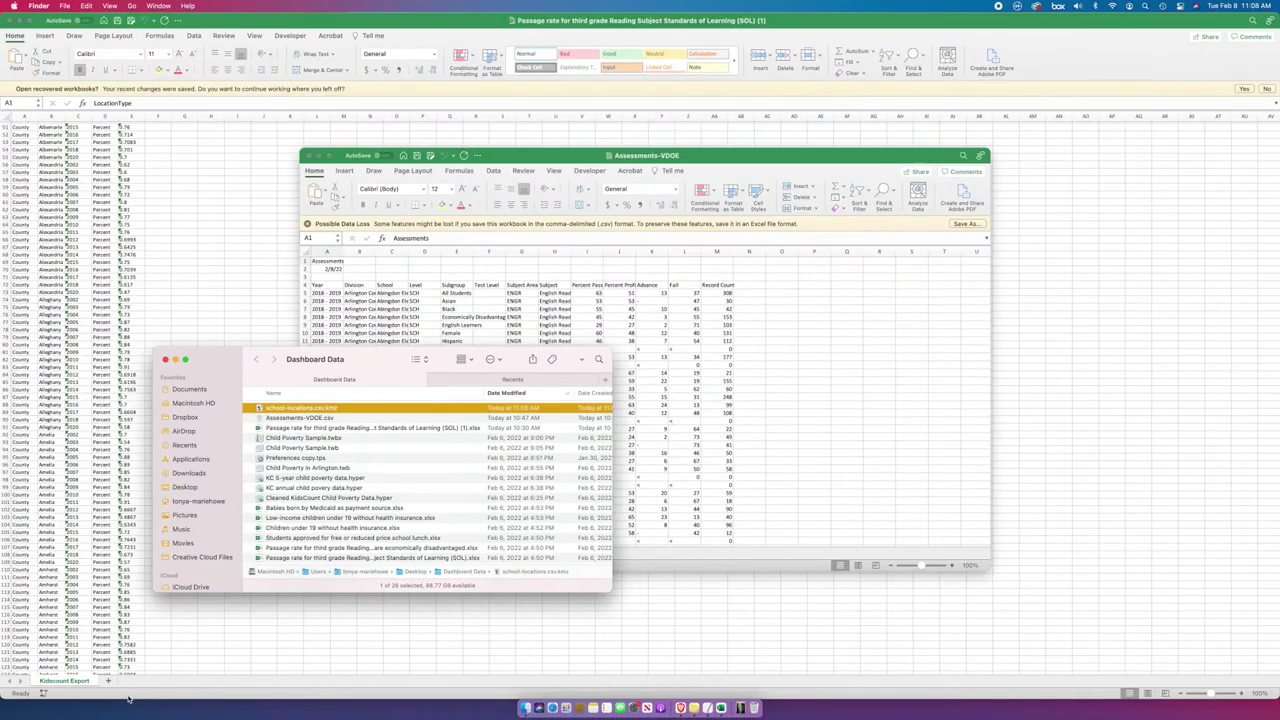
pyautogui.rightClick(278, 413)
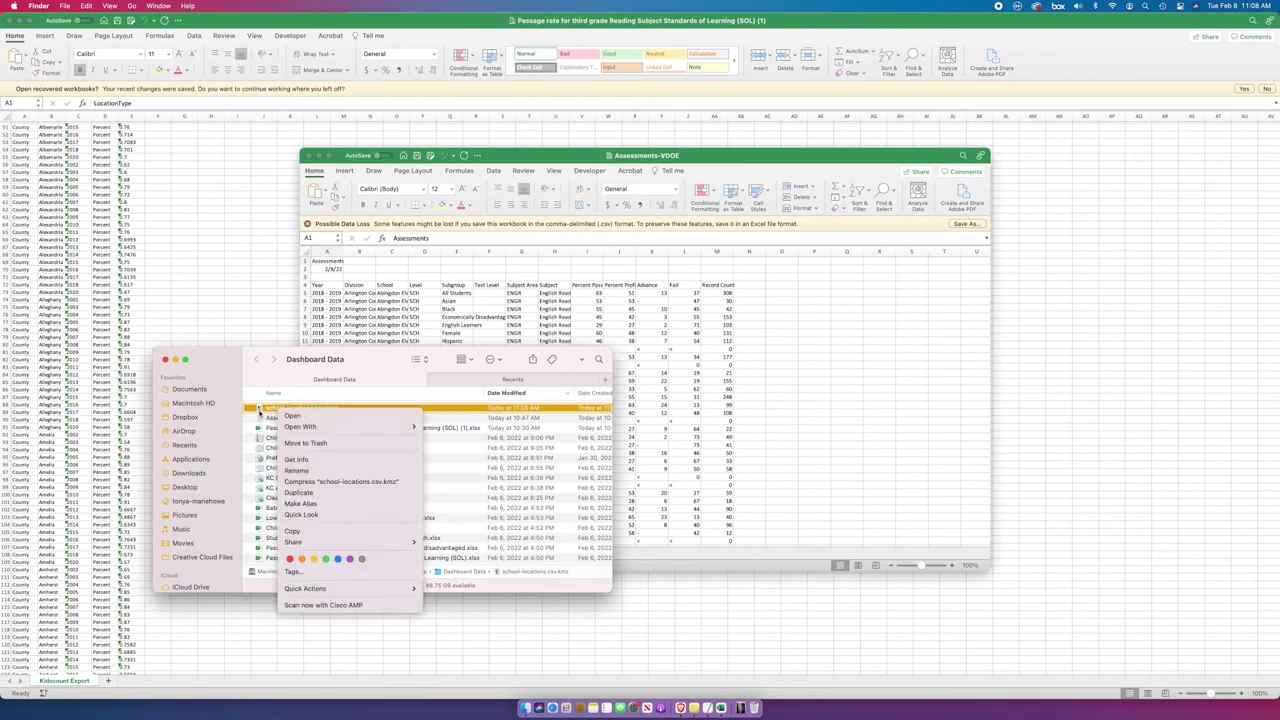
pyautogui.moveTo(311, 427)
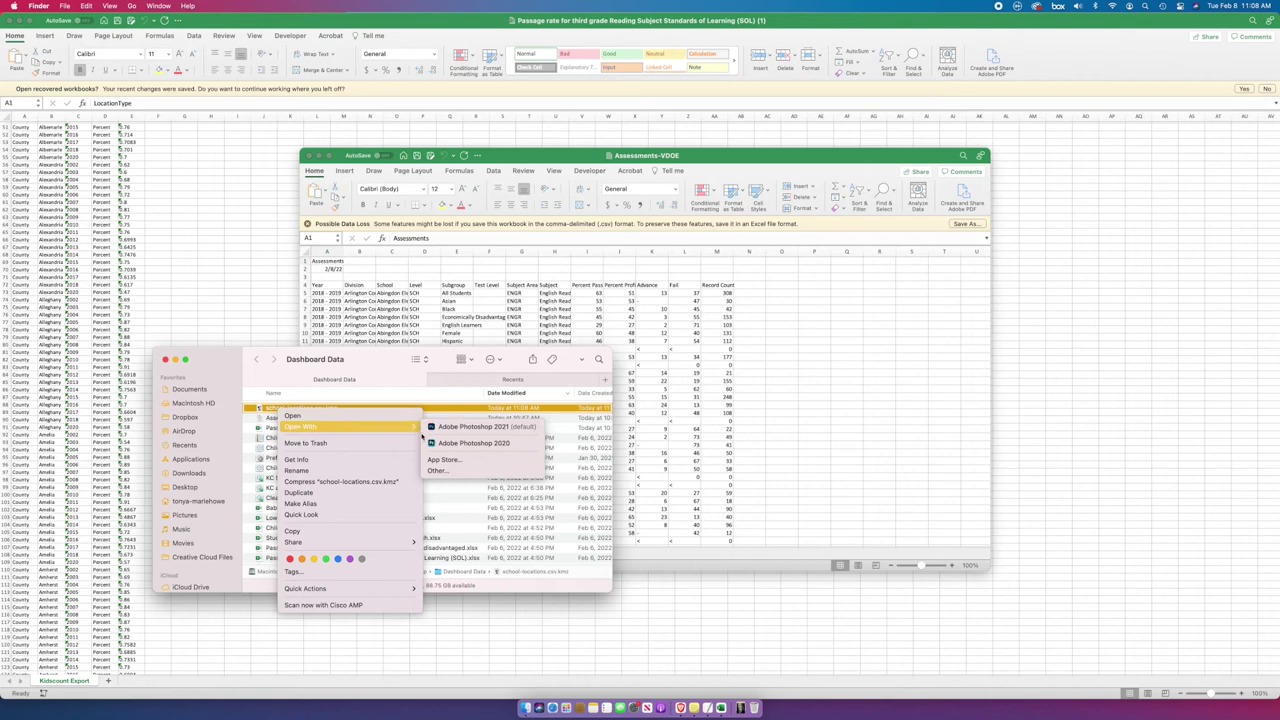
pyautogui.click(440, 470)
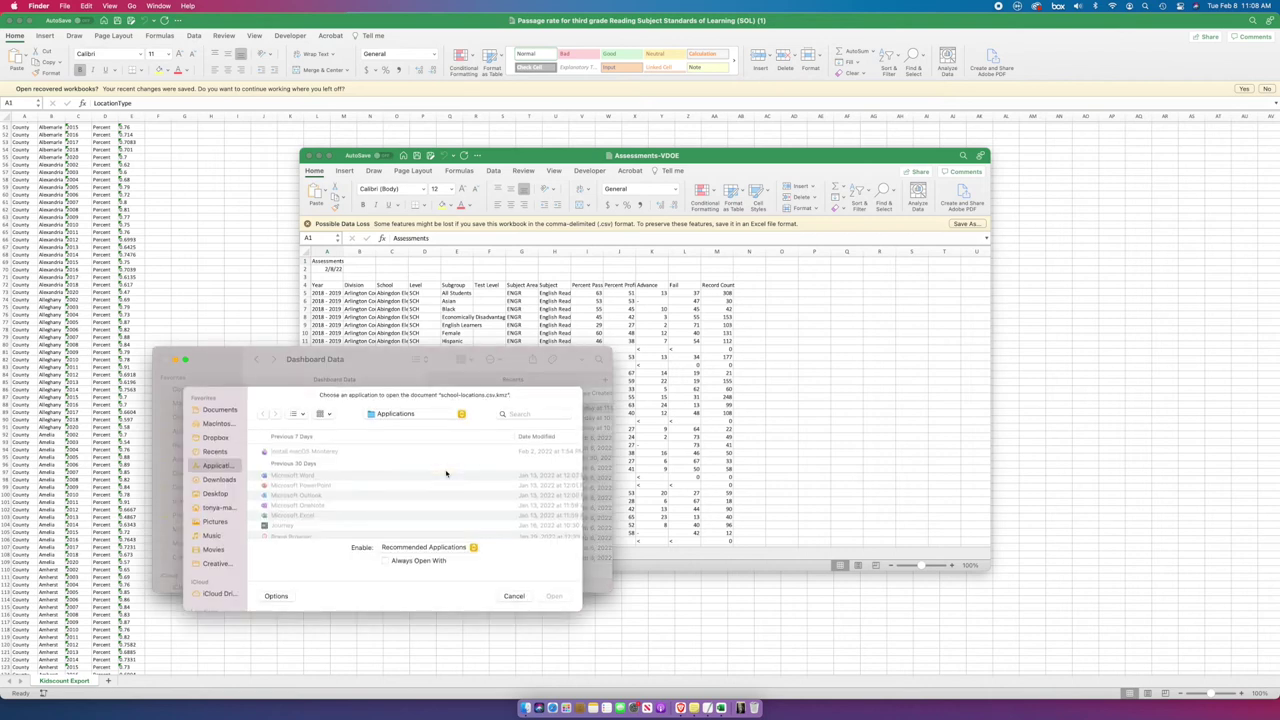
pyautogui.scroll(-5, 334, 517)
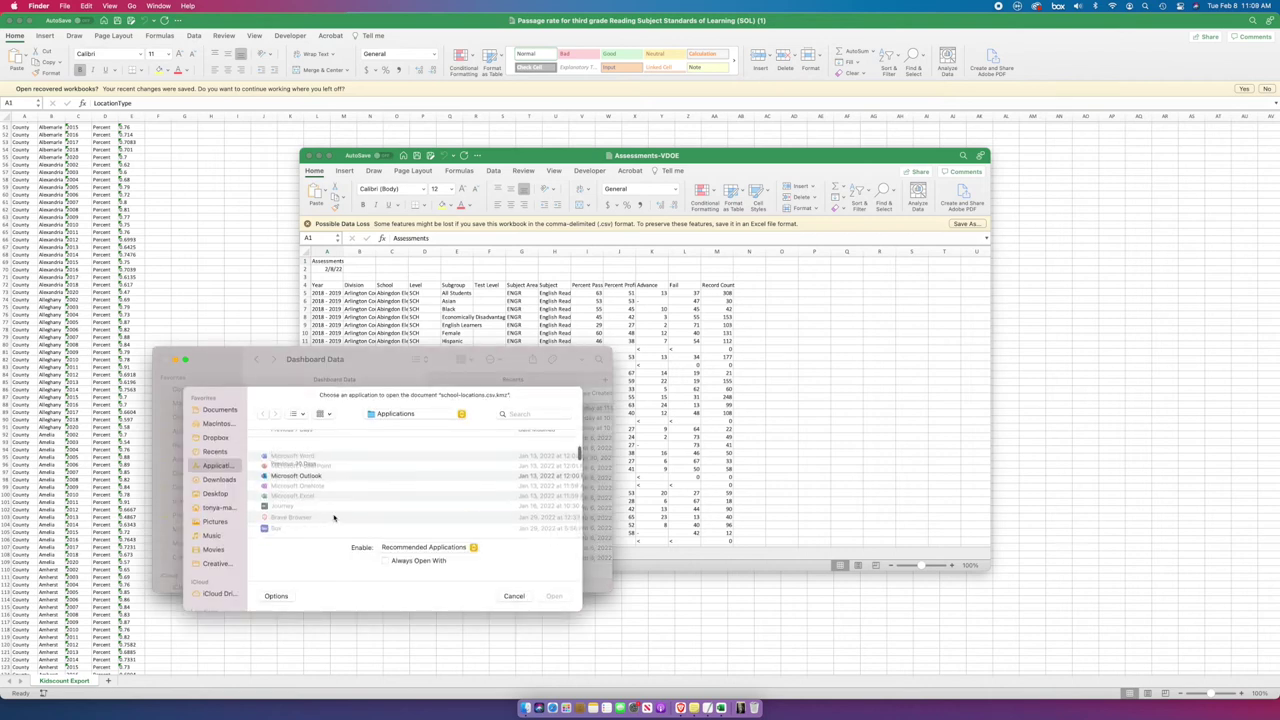
pyautogui.scroll(-5, 334, 517)
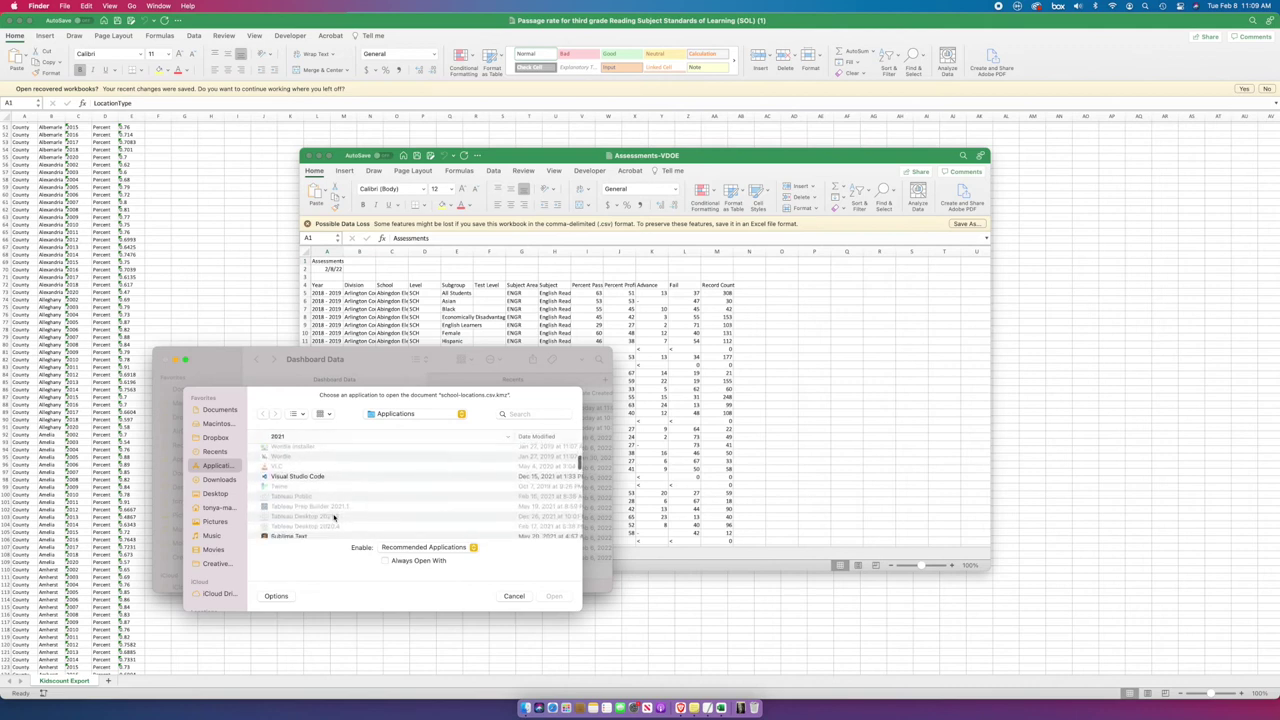
pyautogui.scroll(-5, 334, 517)
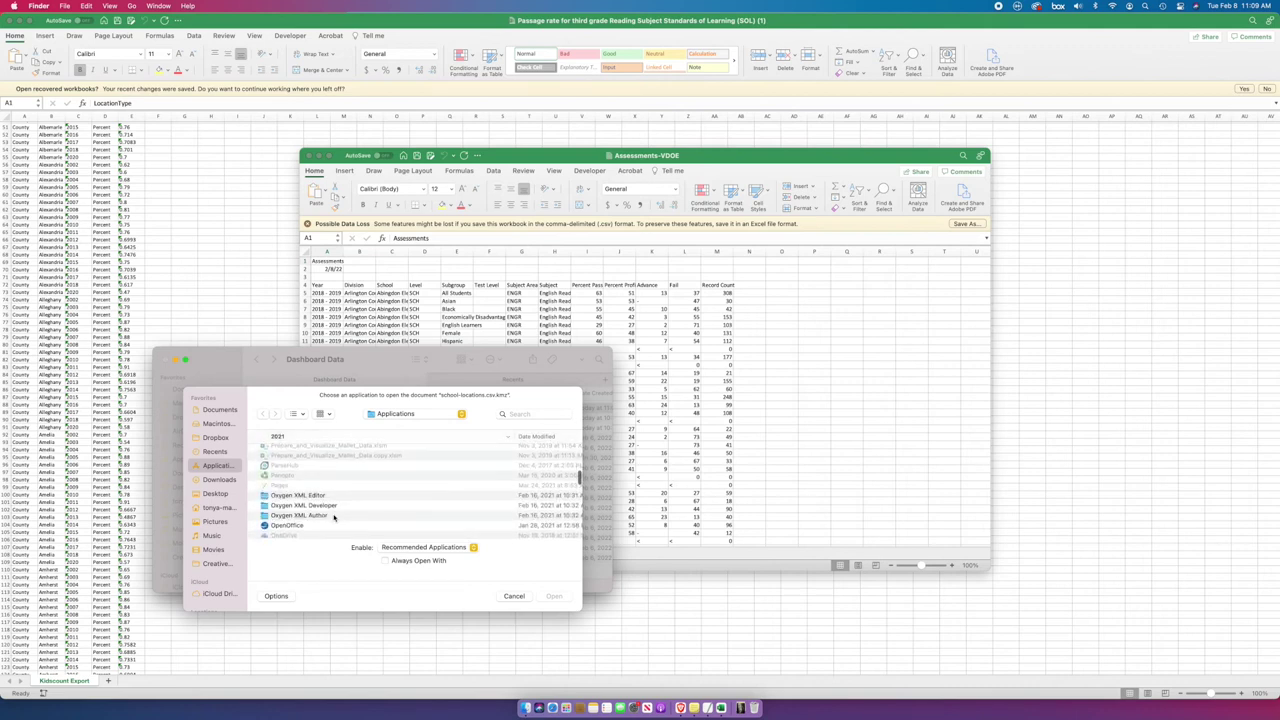
pyautogui.click(514, 595)
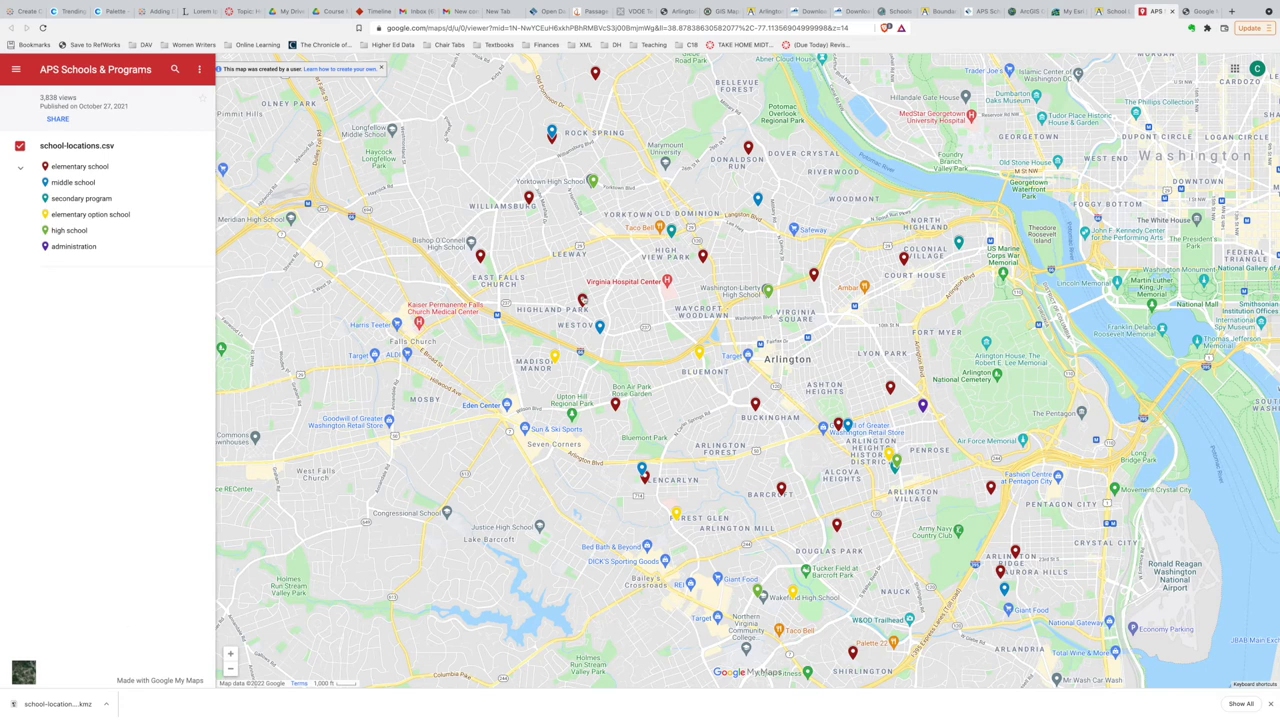
# - Inspect the name and address fields of the Cardinal Elementary School marker on the APS map
pyautogui.click(582, 300)
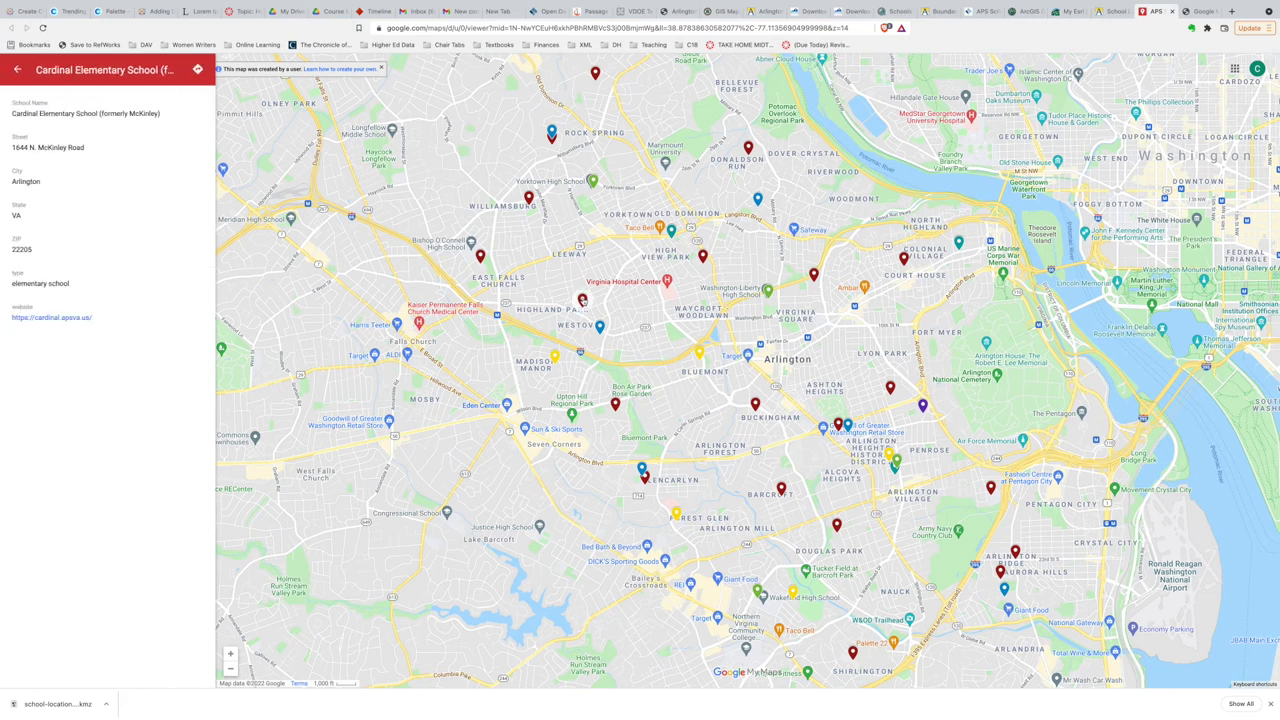
pyautogui.moveTo(12, 145); pyautogui.dragTo(110, 264)
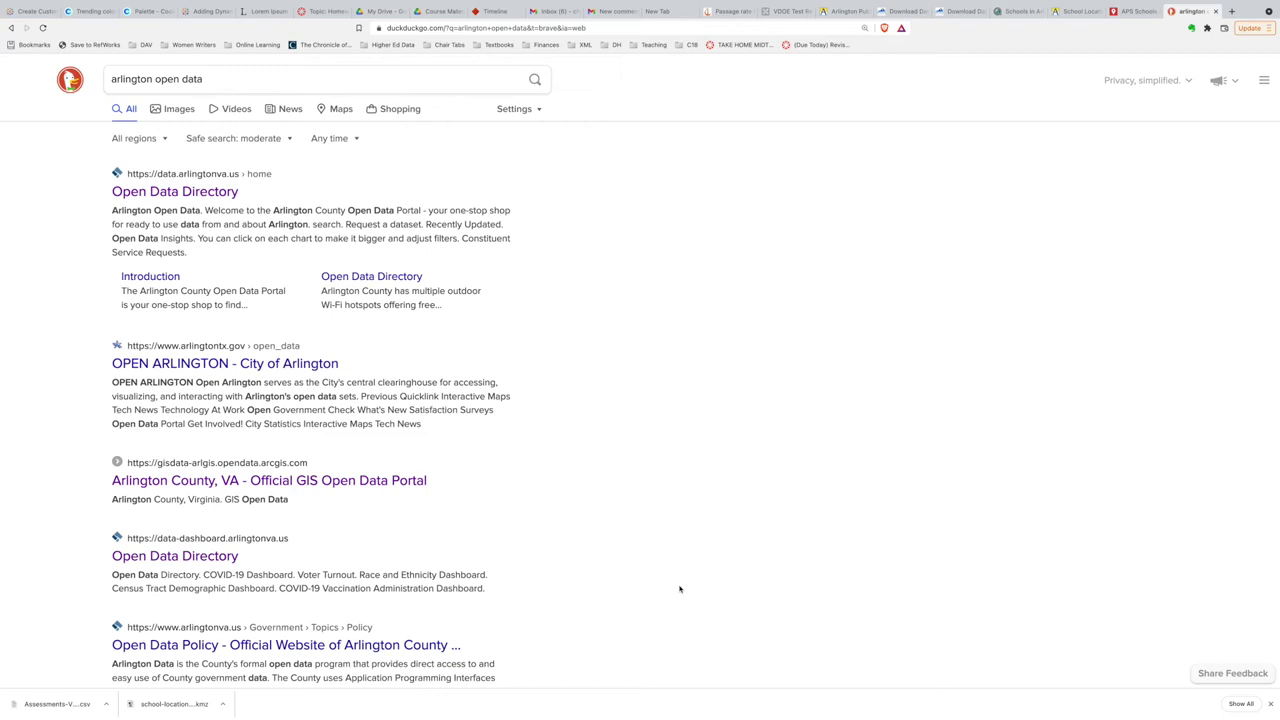
# - Open Arlington's Open Data Directory from the "arlington open data" results and look over its home page datasets and showcase
pyautogui.click(117, 83)
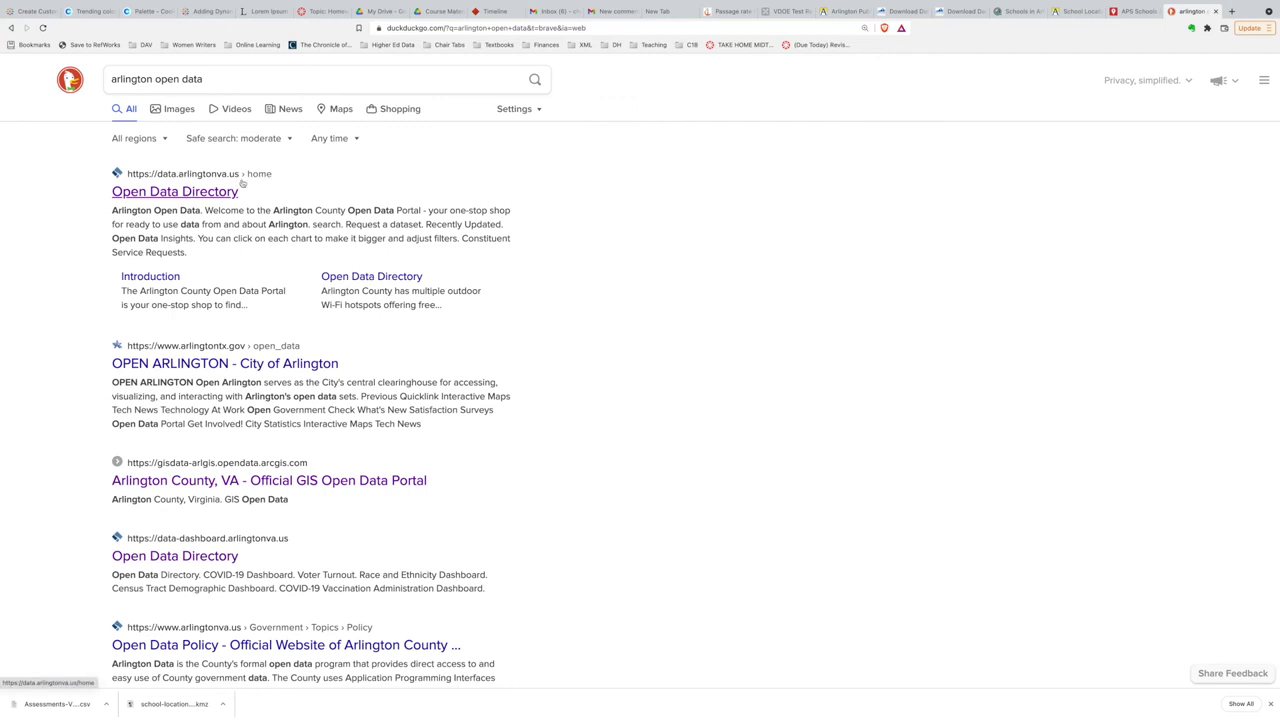
pyautogui.click(148, 195)
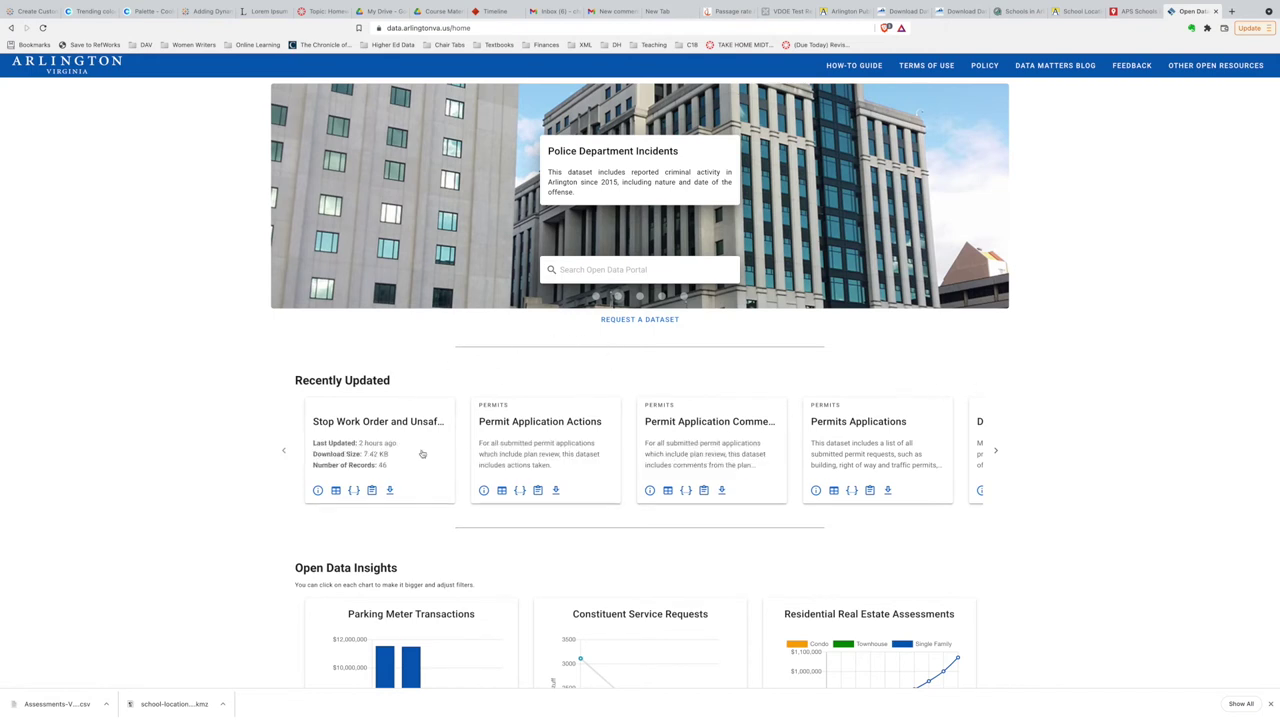
pyautogui.scroll(-2, 449, 540)
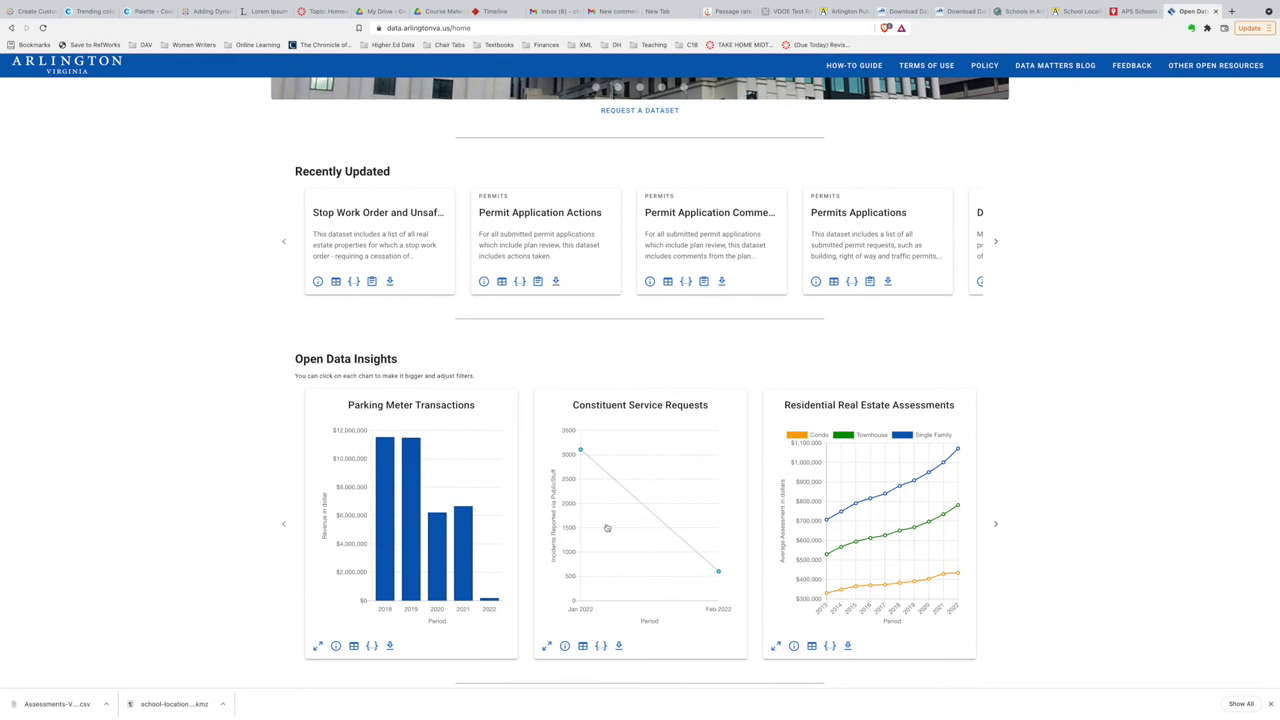
pyautogui.scroll(-2, 593, 542)
pyautogui.scroll(-3, 593, 542)
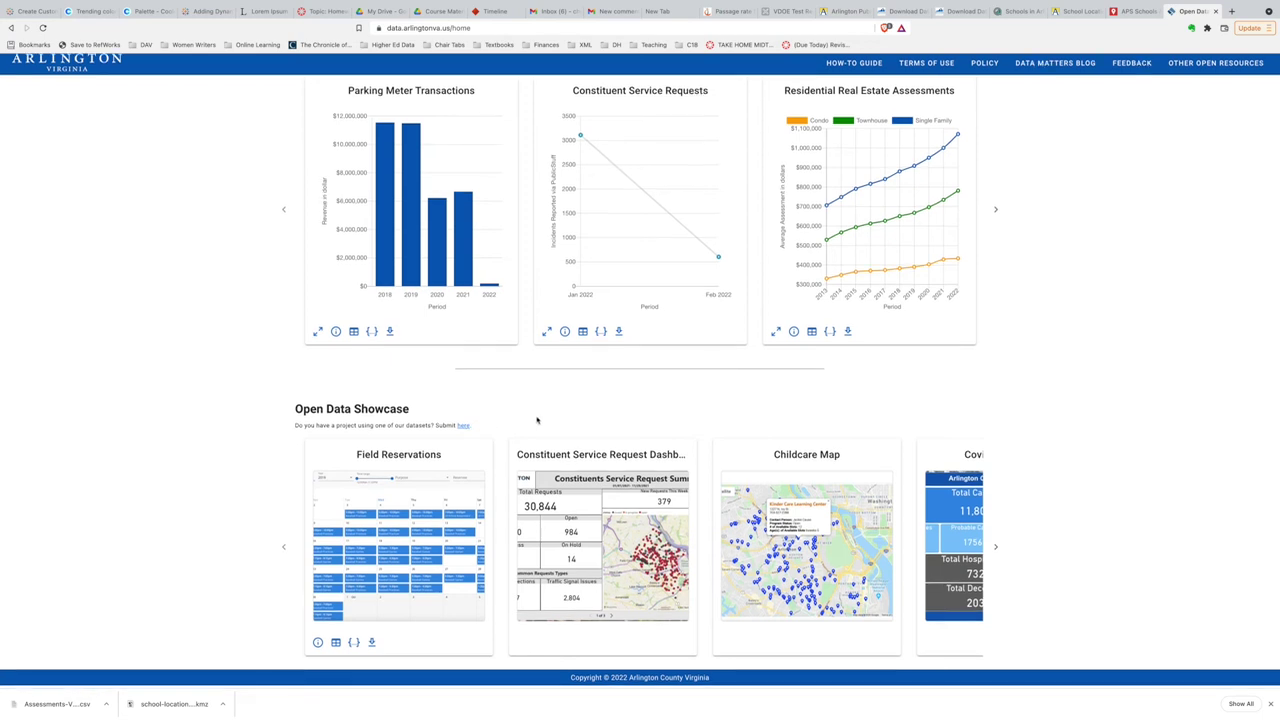
# - Search the Open Data Portal for "assessment"
pyautogui.scroll(2, 537, 421)
pyautogui.scroll(-2, 537, 421)
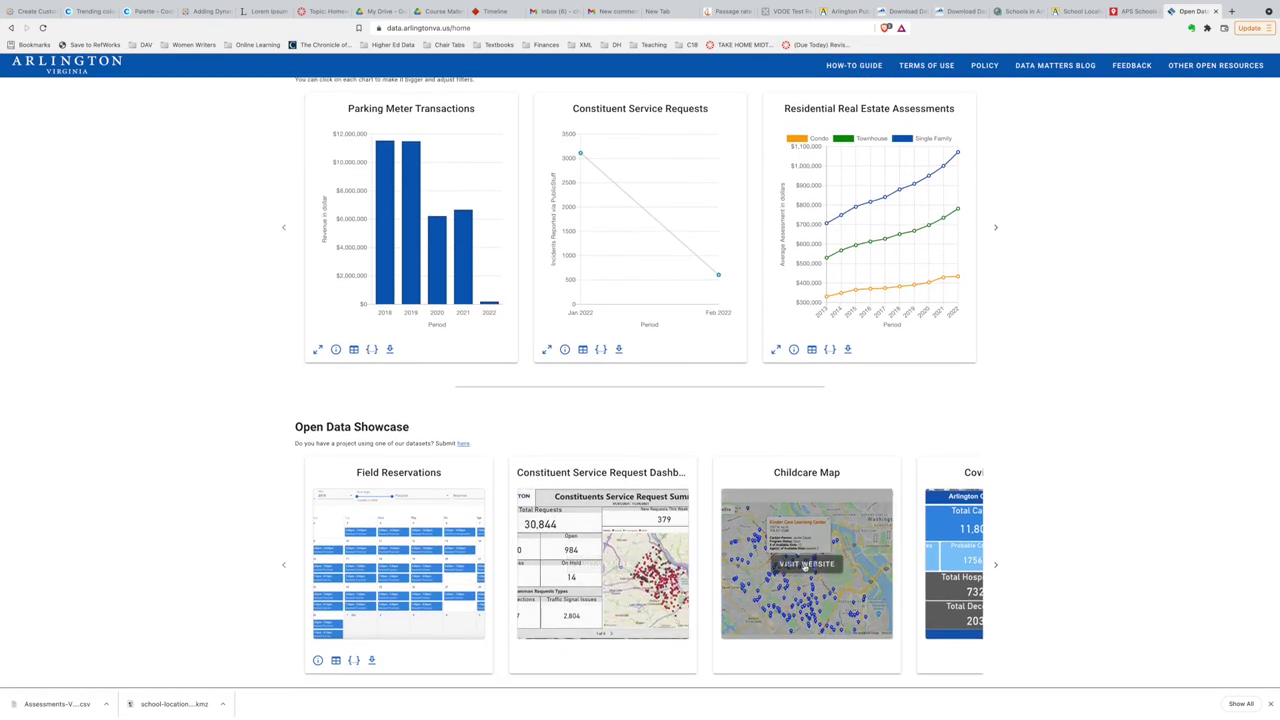
pyautogui.scroll(8, 587, 439)
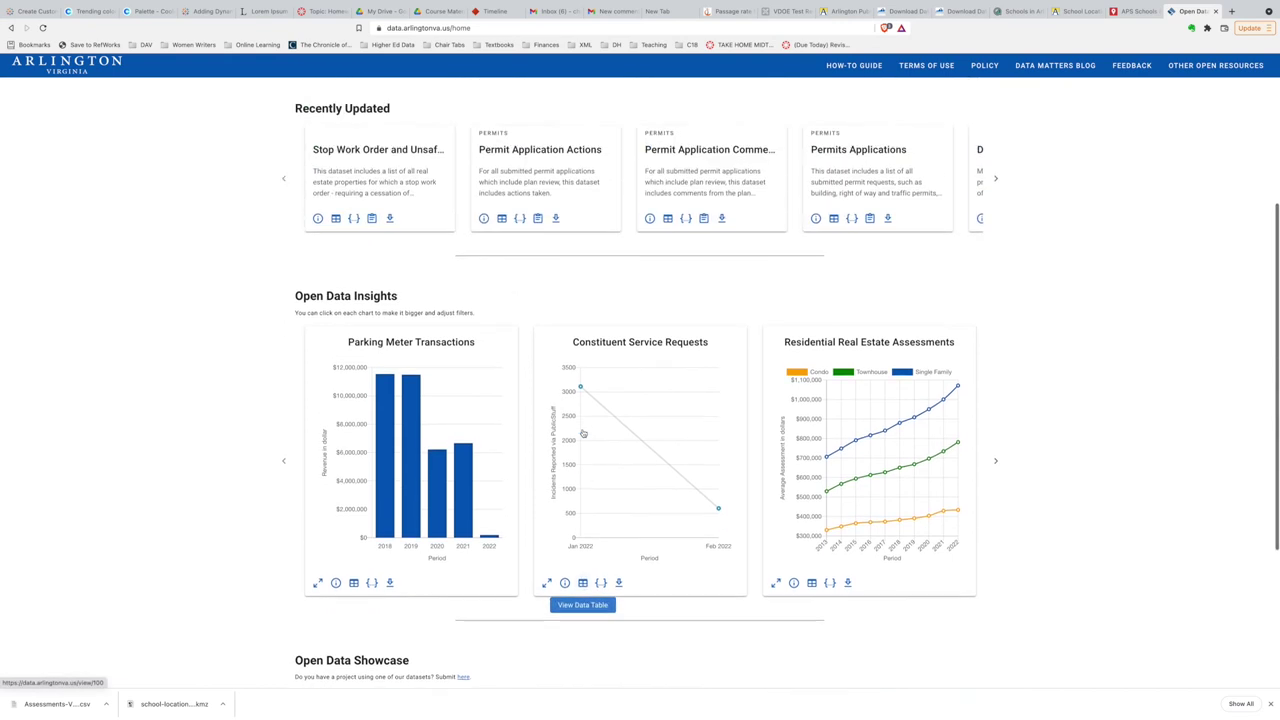
pyautogui.scroll(1, 581, 445)
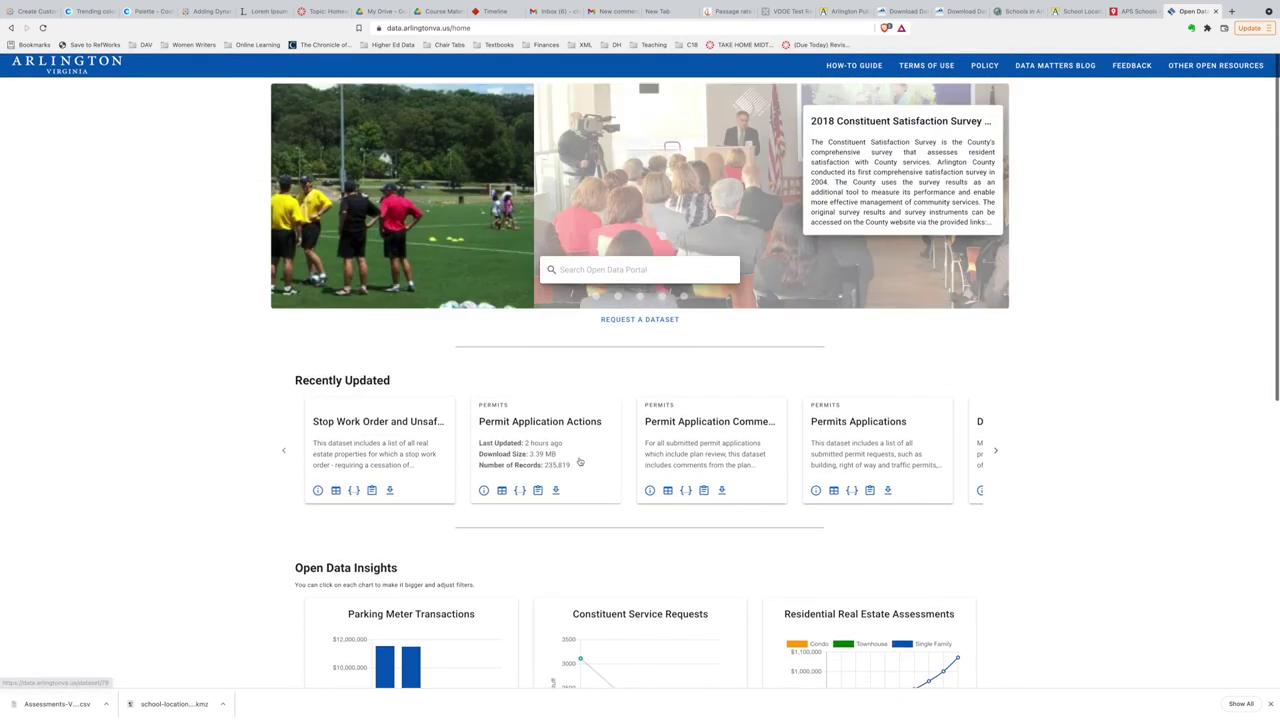
pyautogui.click(596, 269)
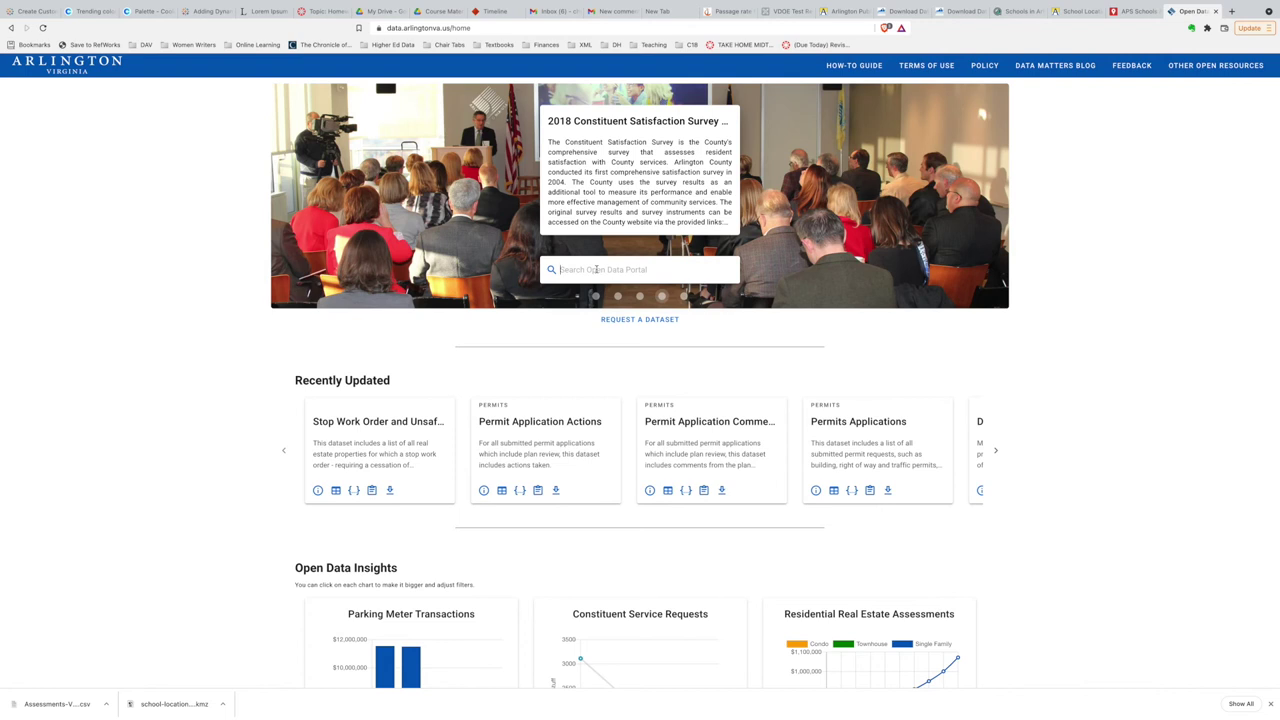
pyautogui.write('assessment')
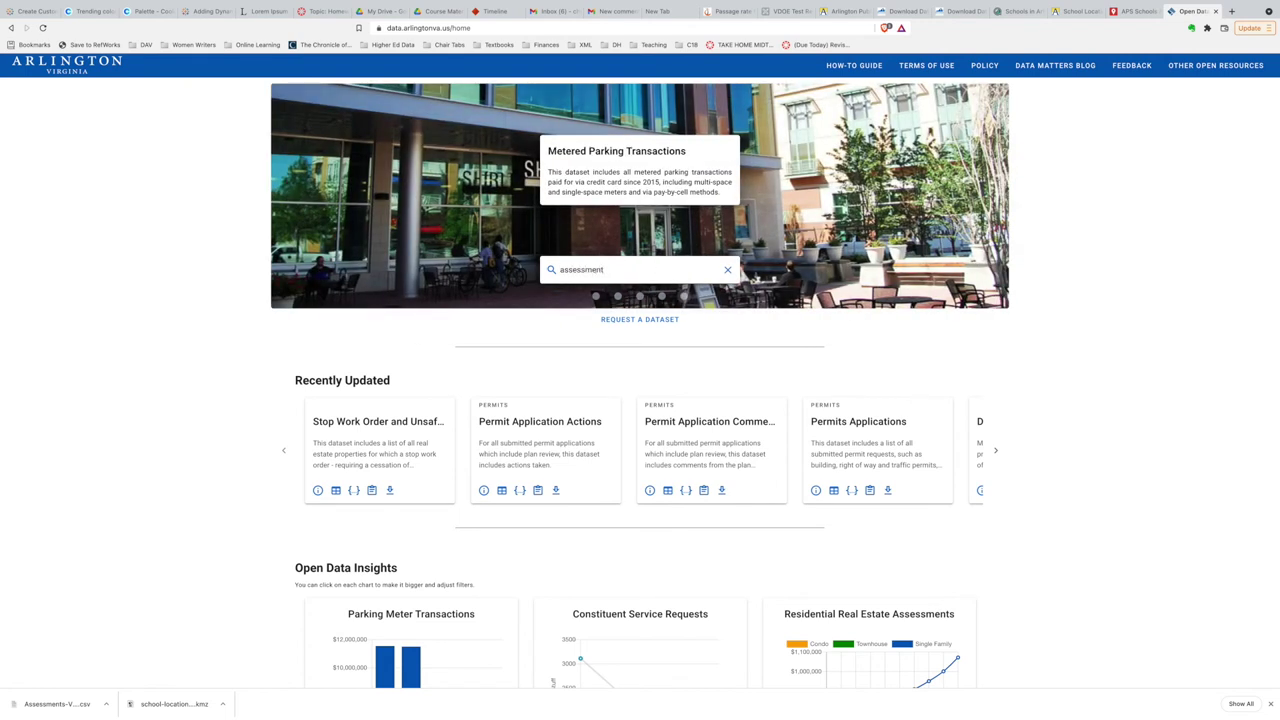
pyautogui.press('Return')
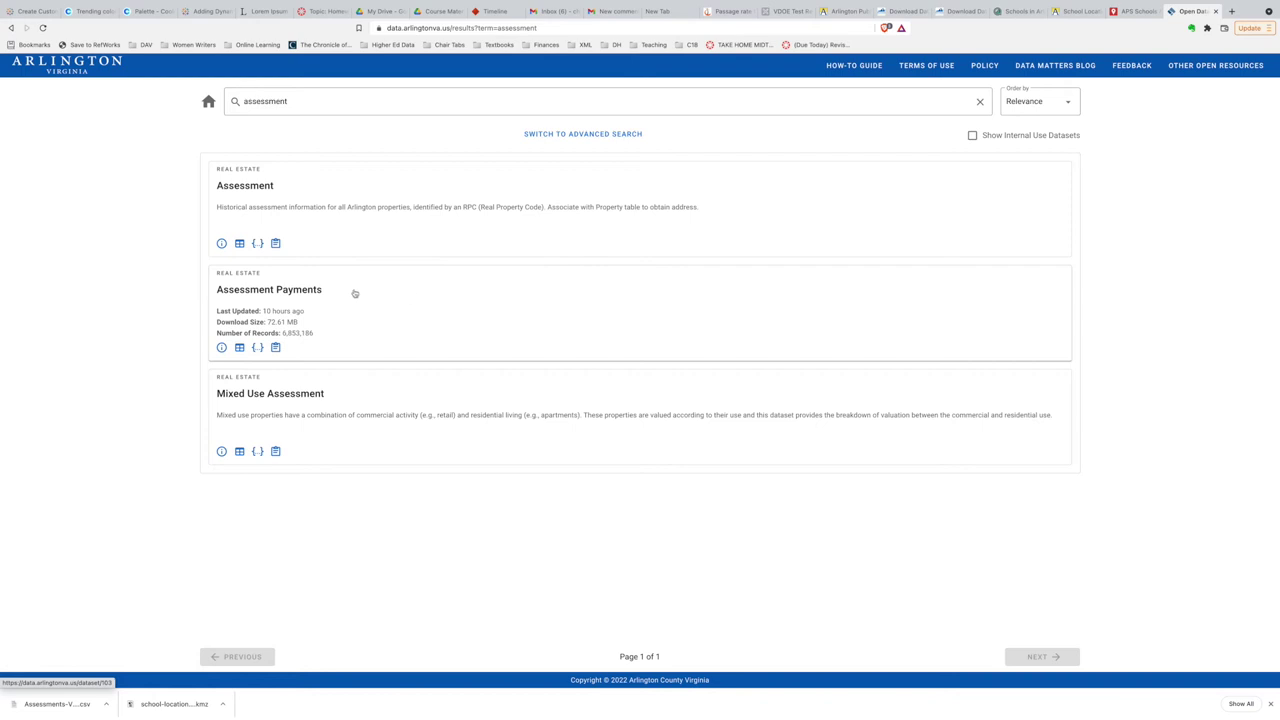
# - Open the Real Estate collection from the Assessment result and look over its datasets
pyautogui.click(228, 175)
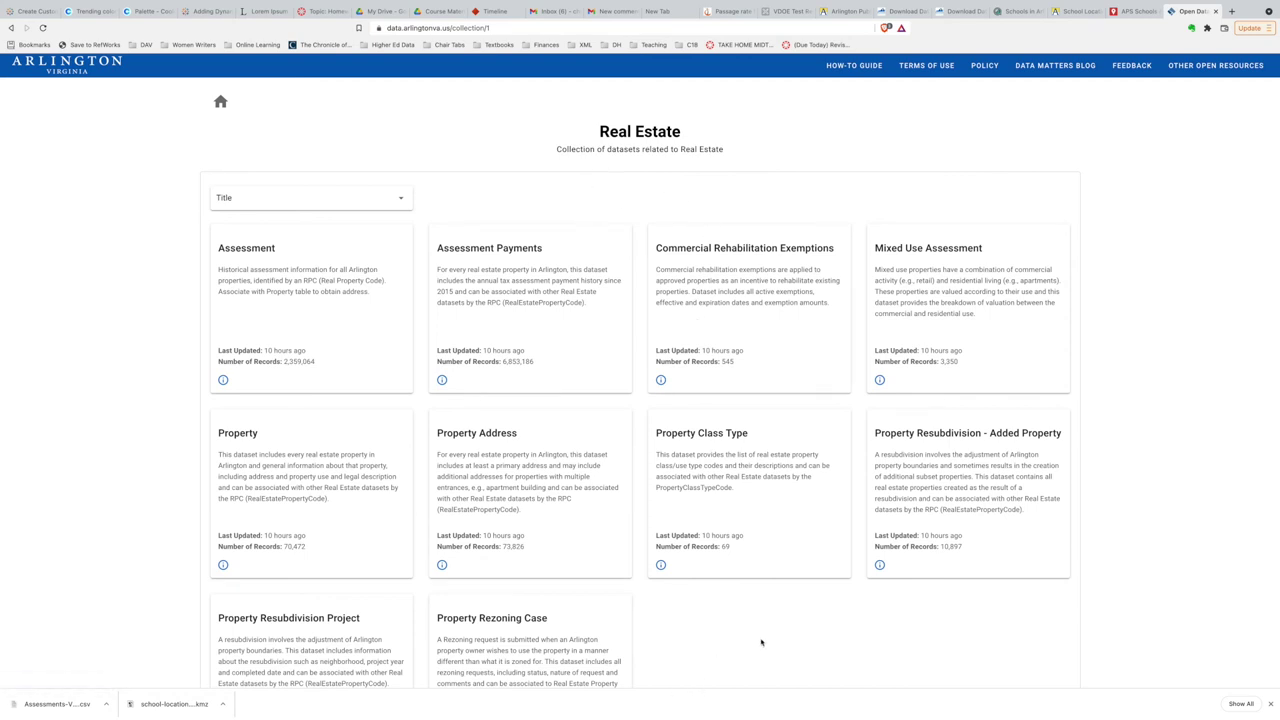
pyautogui.scroll(-2, 761, 642)
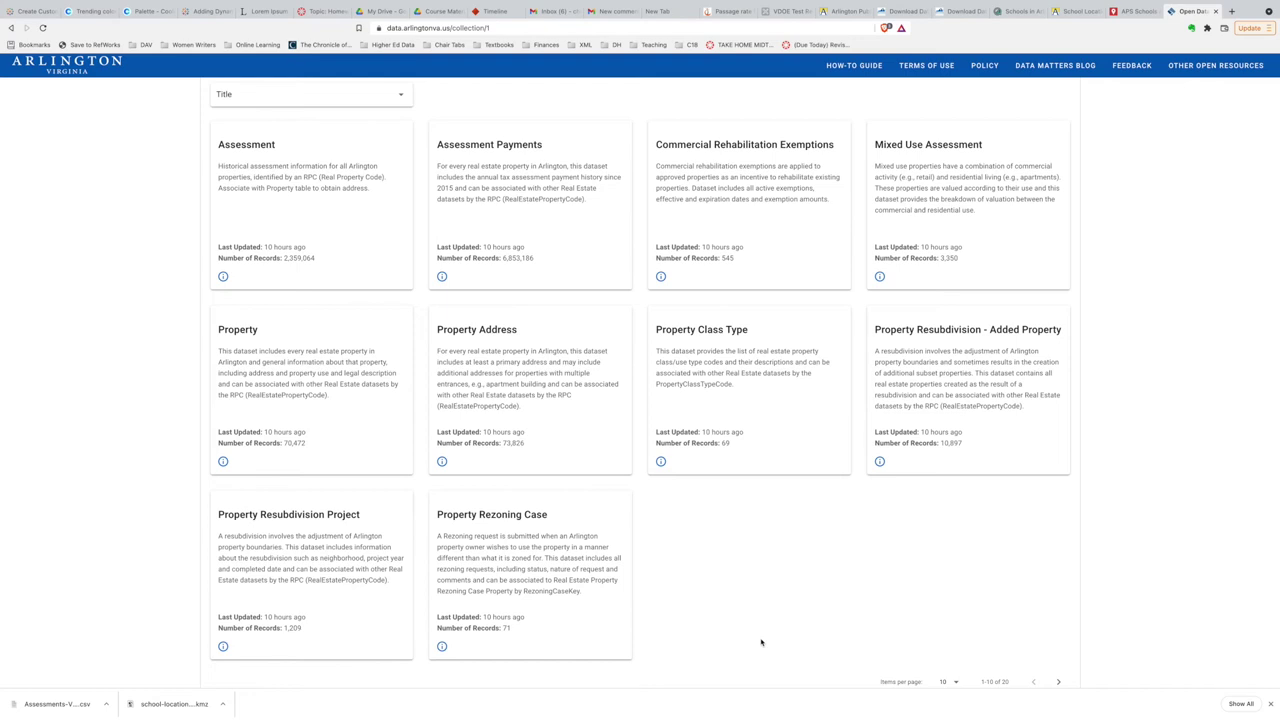
pyautogui.scroll(1, 761, 642)
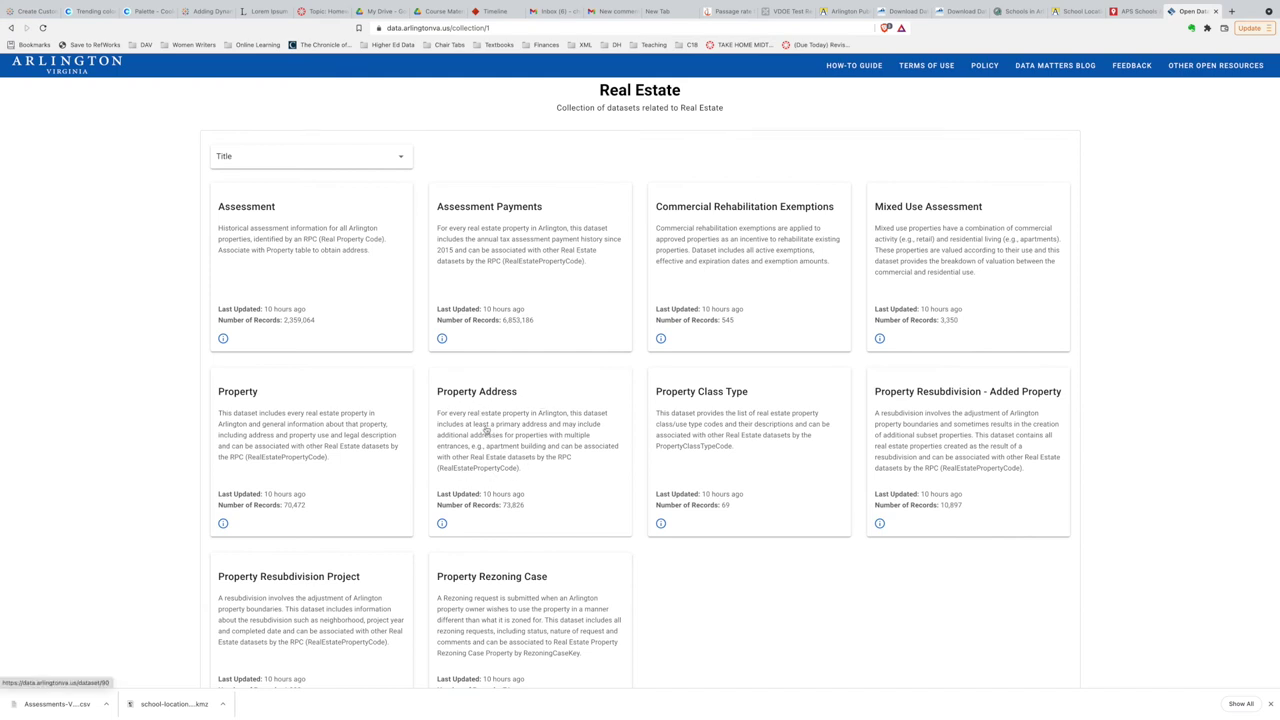
pyautogui.scroll(1, 491, 428)
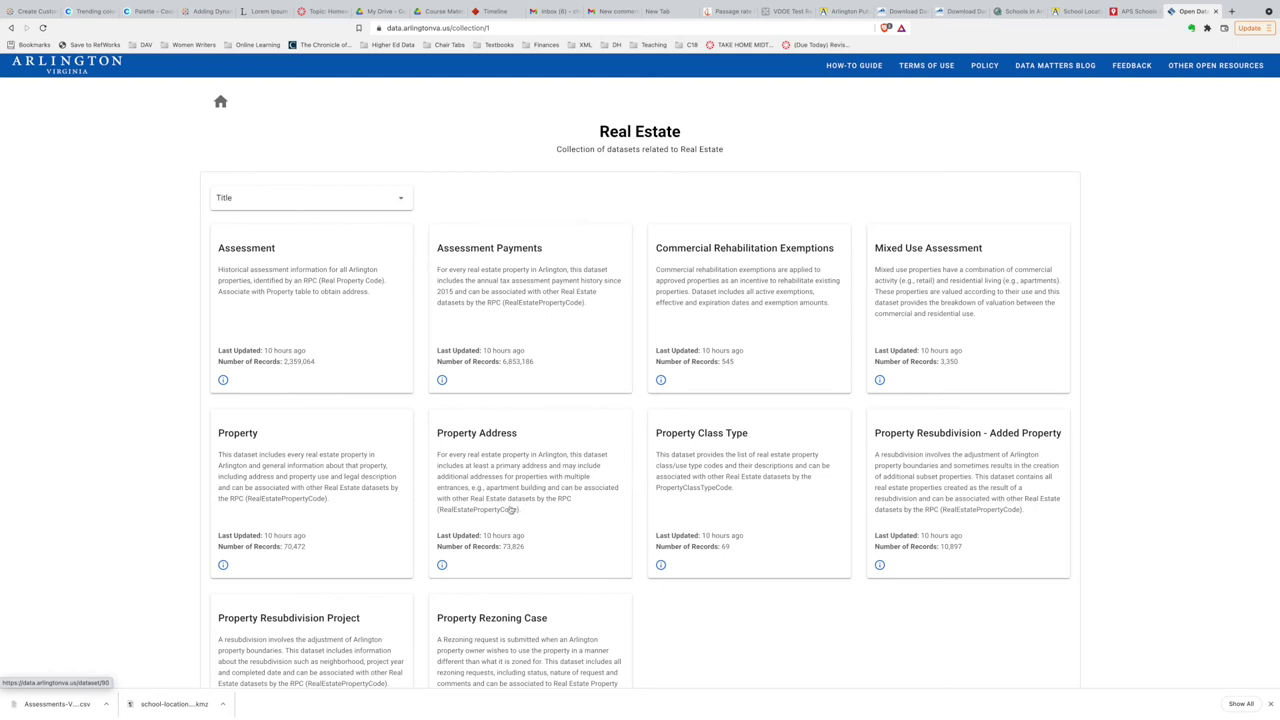
# - Open the Assessment dataset and review its column details and detailed metadata before returning to its data views
pyautogui.click(233, 252)
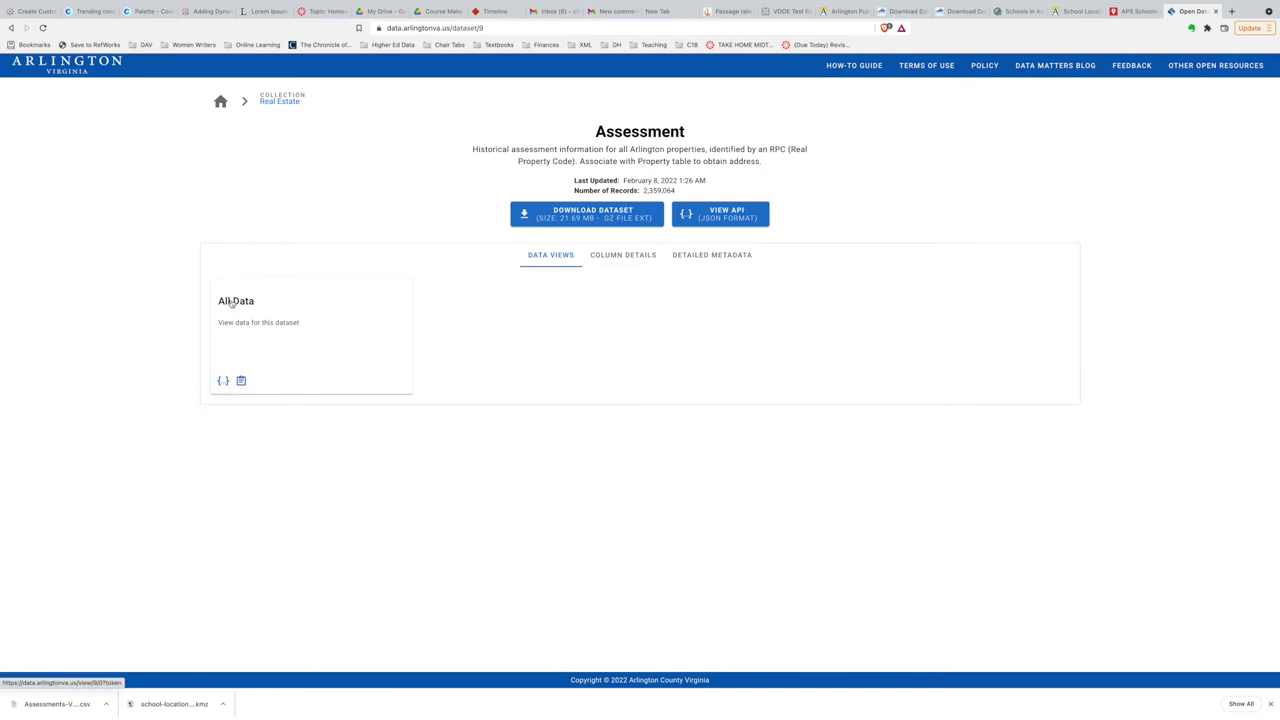
pyautogui.click(621, 257)
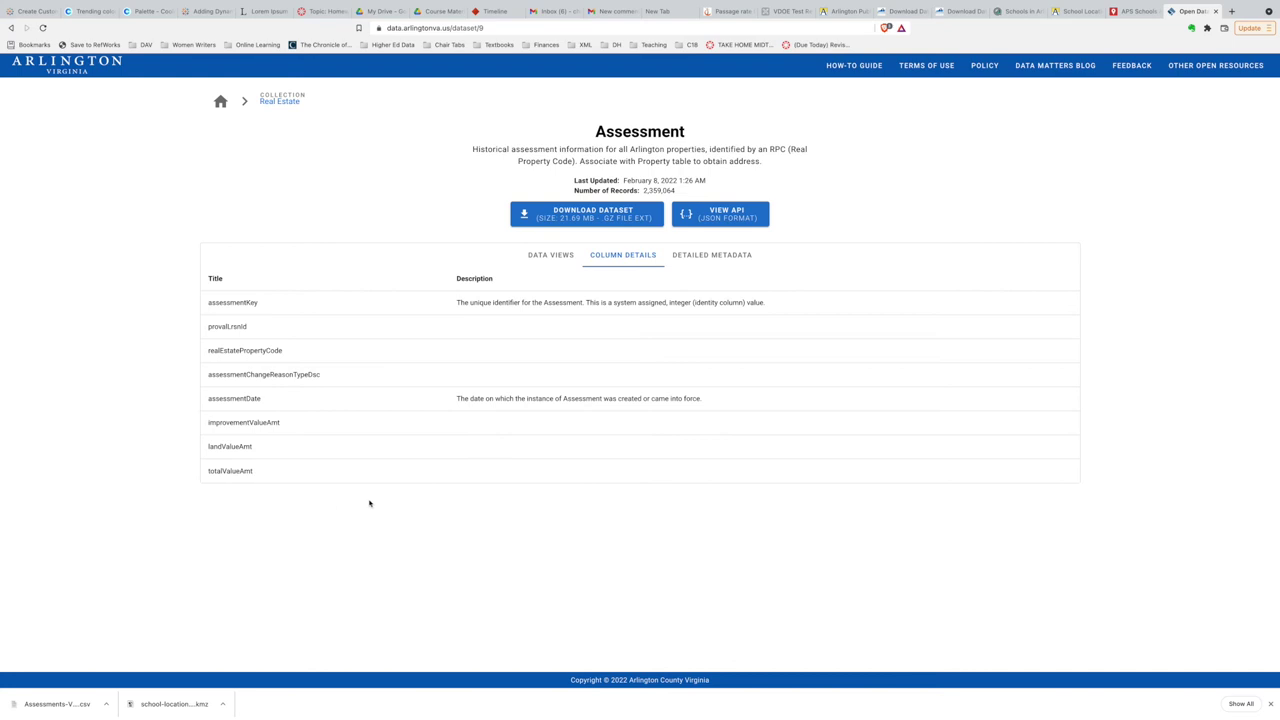
pyautogui.click(716, 257)
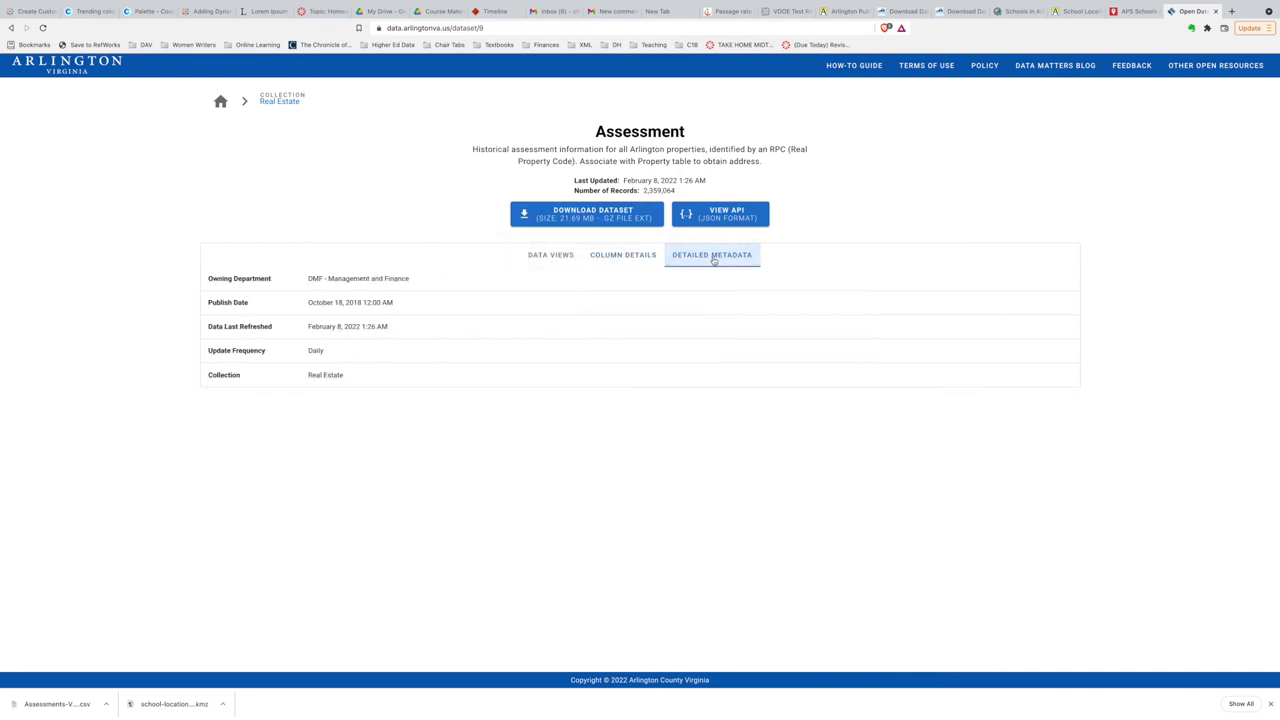
pyautogui.click(547, 258)
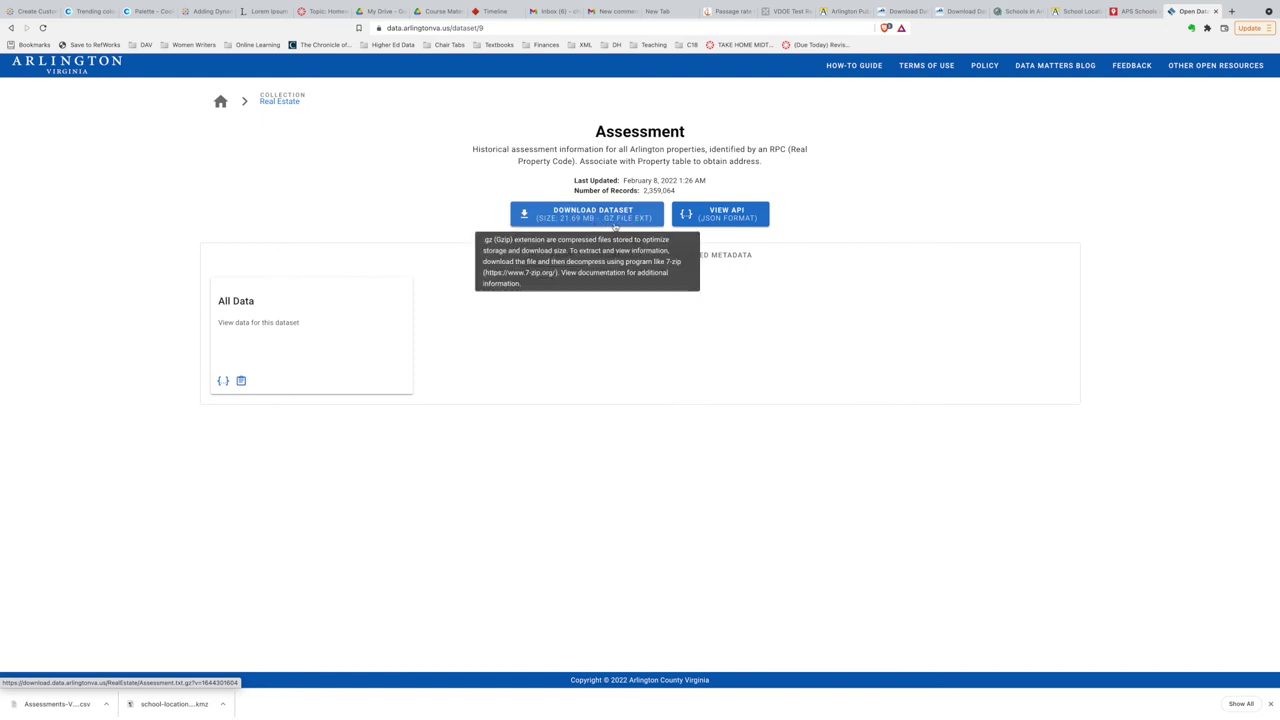
# - Download the Assessment dataset as Assessment.txt.gz into the Dashboard Data folder and show it in Finder
pyautogui.click(576, 219)
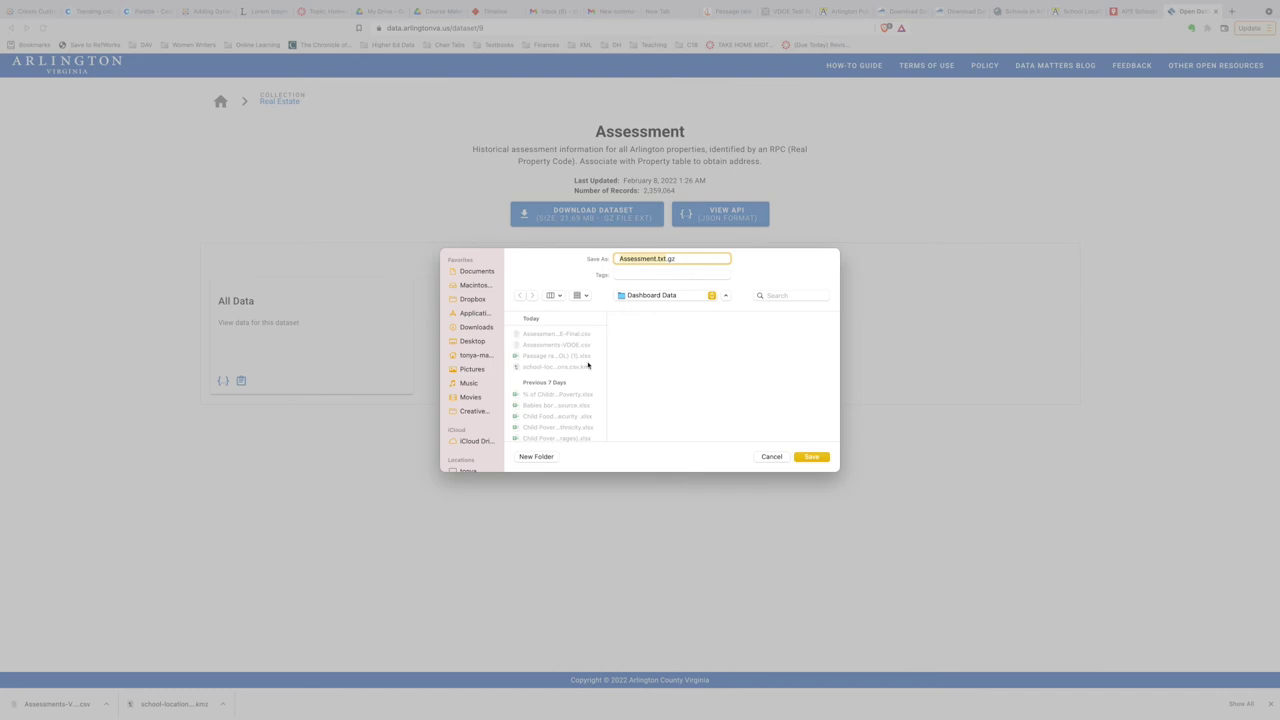
pyautogui.click(811, 457)
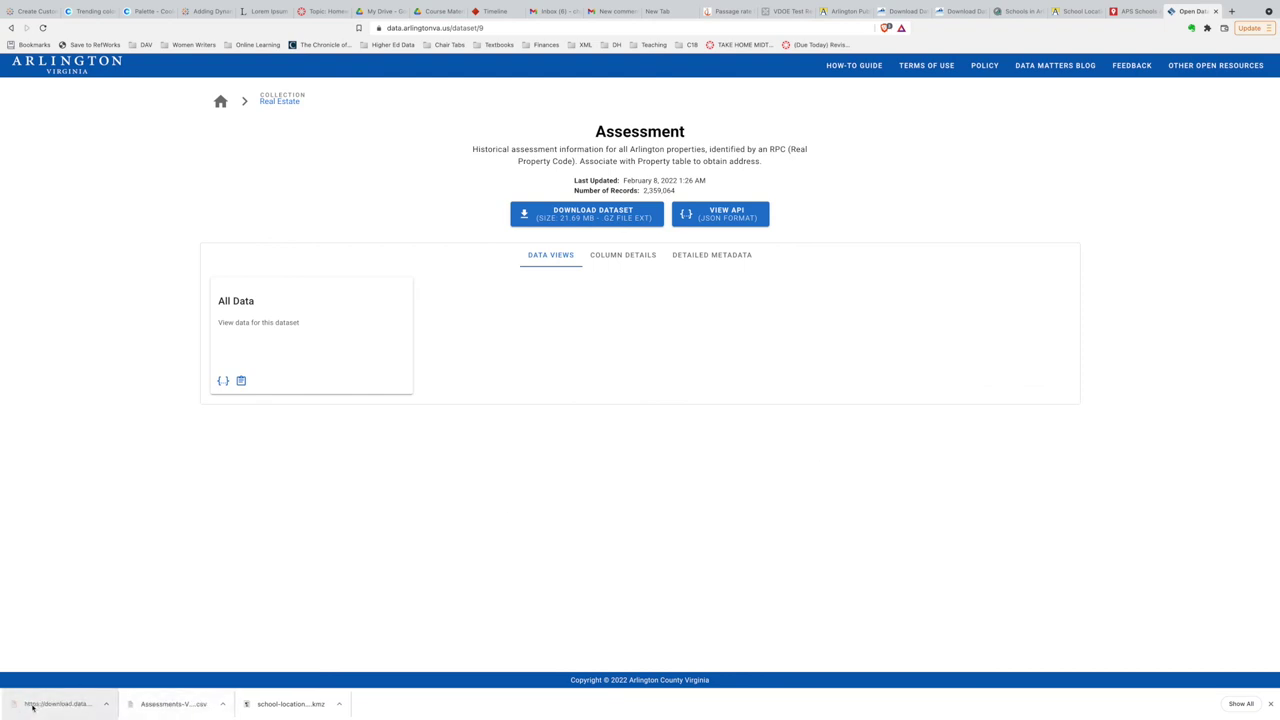
pyautogui.click(108, 706)
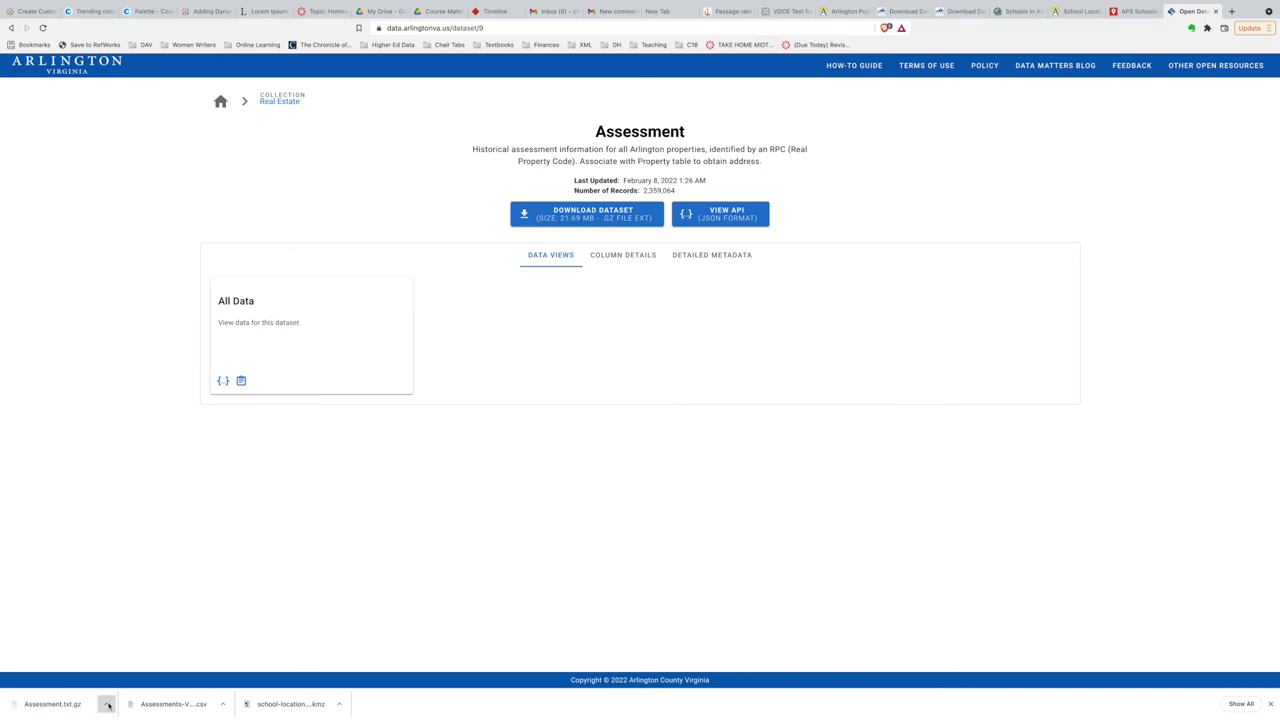
pyautogui.click(120, 693)
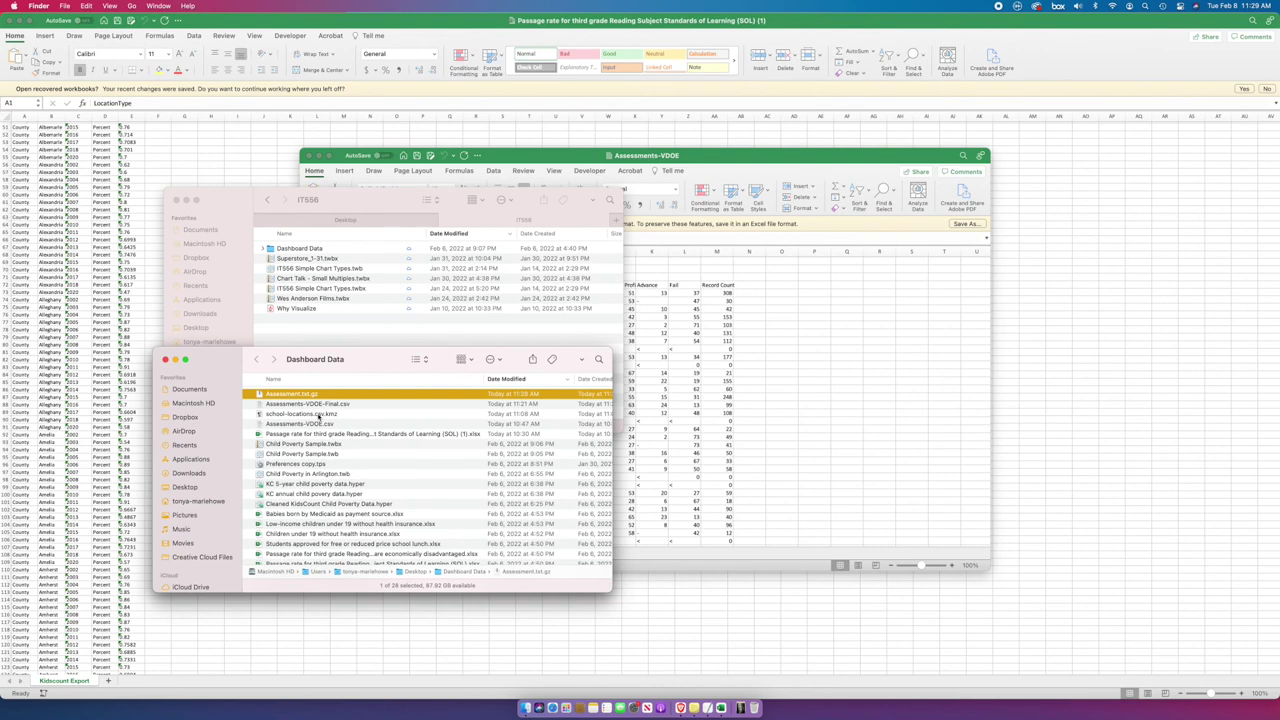
# - Extract the Assessment.txt.gz archive within the Dashboard Data folder
pyautogui.rightClick(298, 397)
pyautogui.moveTo(318, 411)
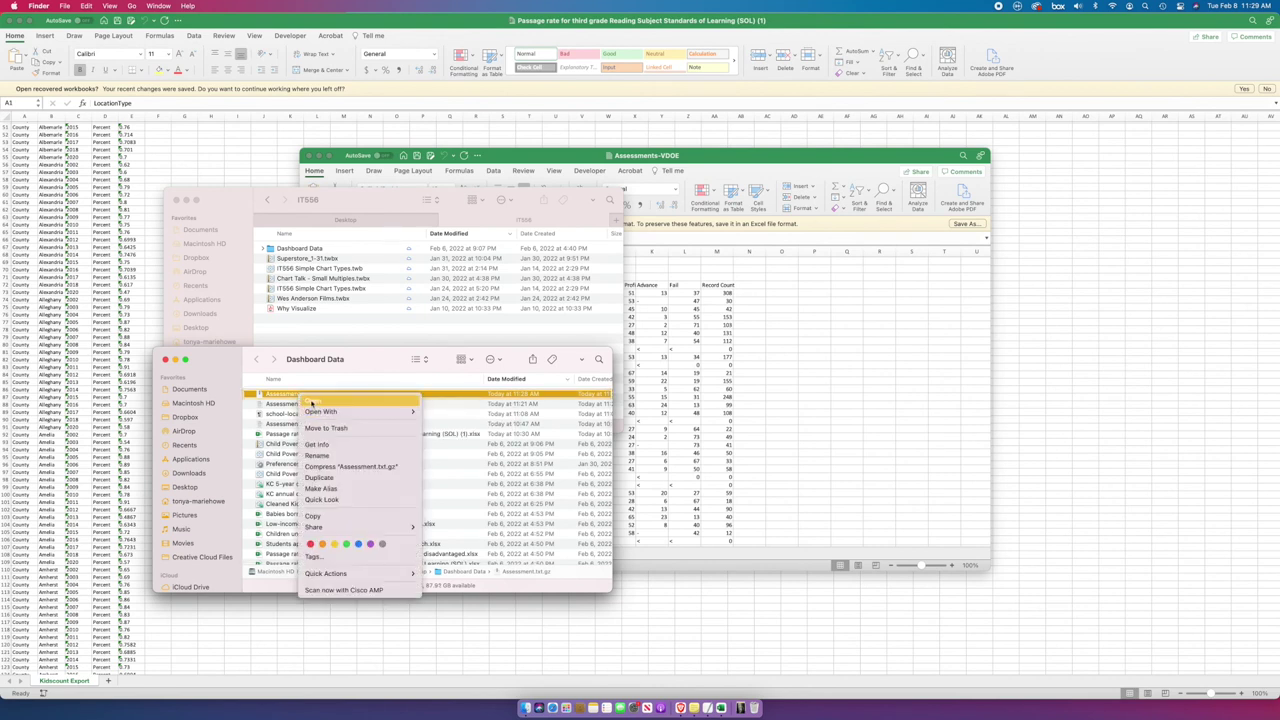
pyautogui.click(311, 401)
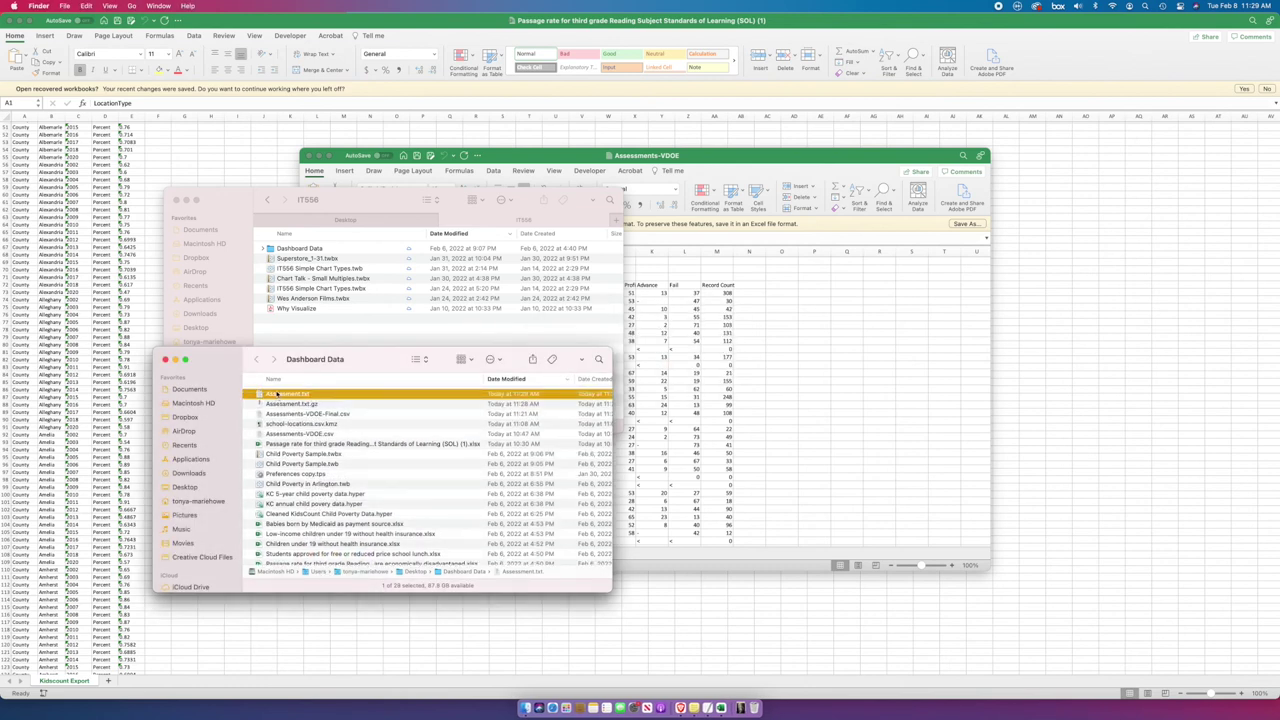
# - Open the extracted Assessment.txt in TextEdit and enlarge its window so the header row fits on one line
pyautogui.rightClick(282, 396)
pyautogui.moveTo(300, 410)
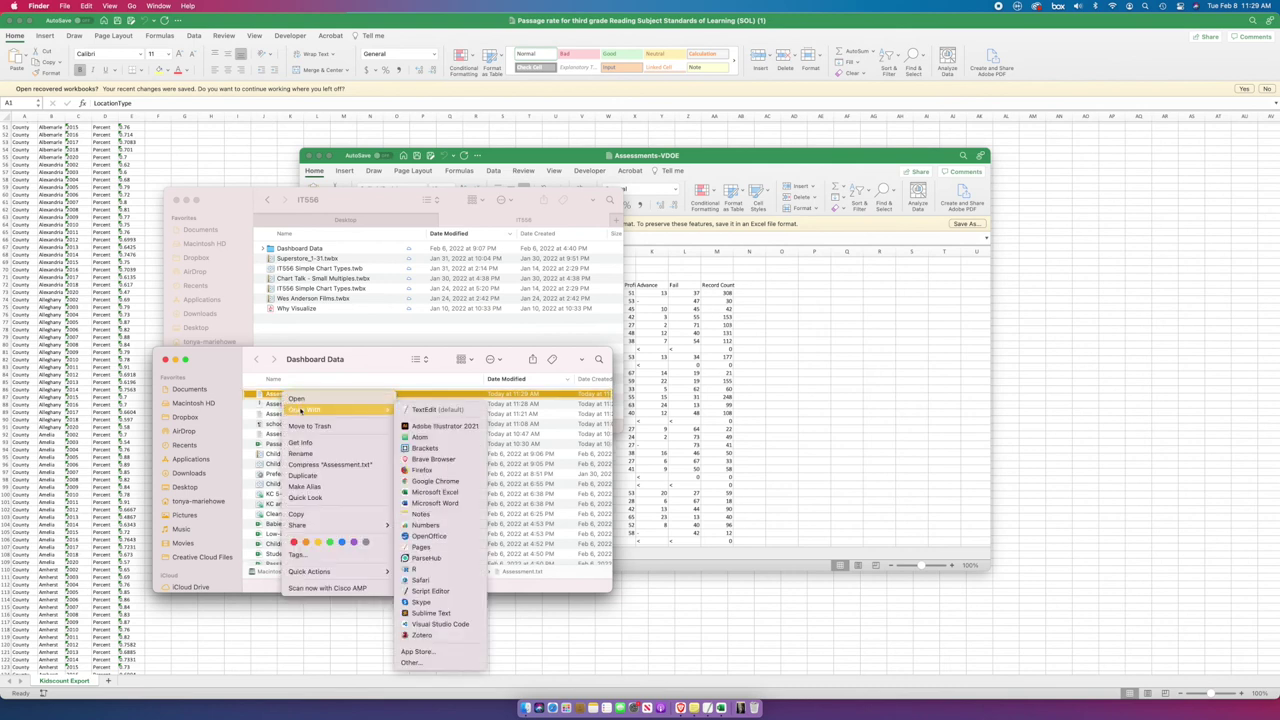
pyautogui.click(420, 410)
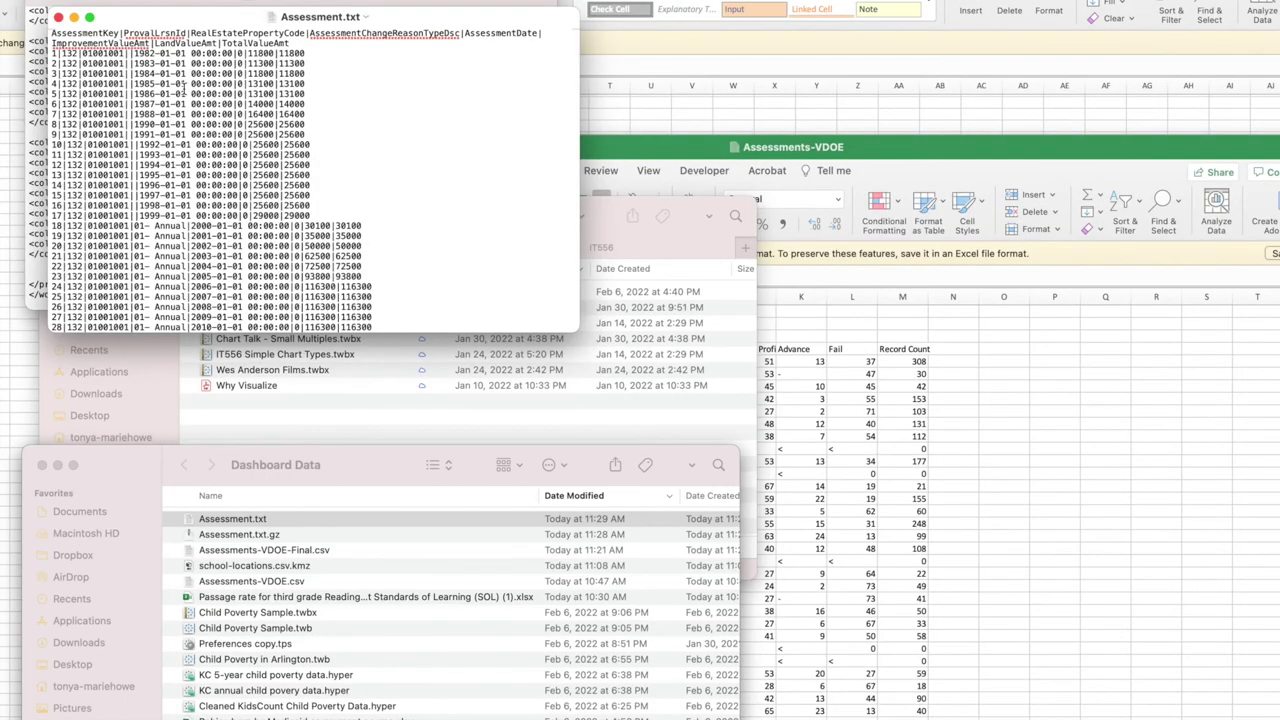
pyautogui.doubleClick(575, 328)
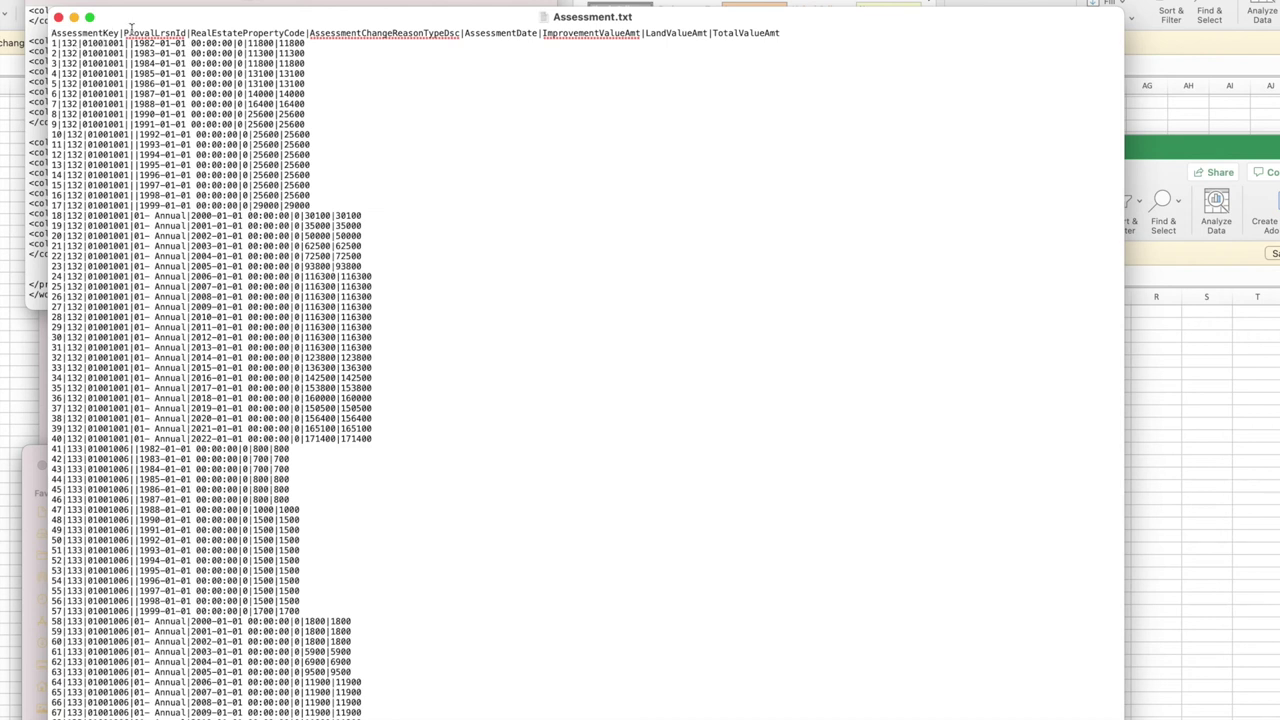
# - Examine the pipe-delimited column headers and the yearly assessment records in Assessment.txt
pyautogui.keyDown('shift'); pyautogui.click(310, 30); pyautogui.keyUp('shift')
pyautogui.click(307, 28)
pyautogui.scroll(-2, 216, 575)
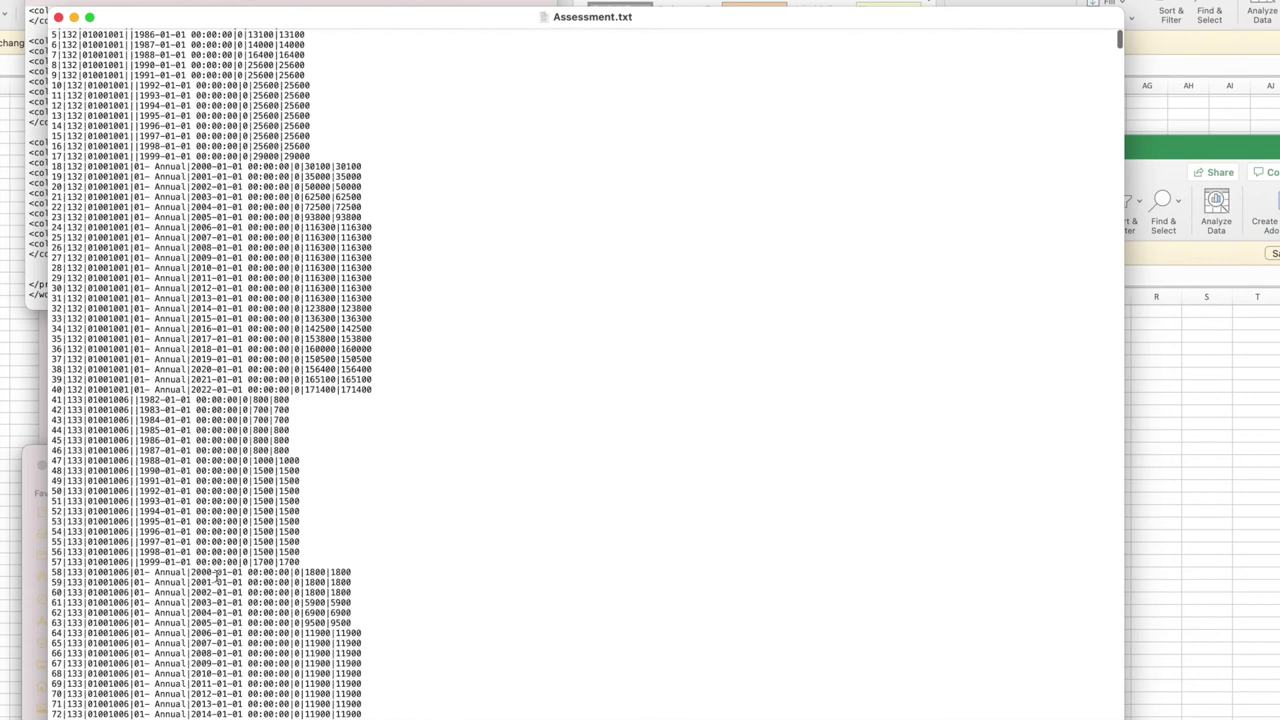
pyautogui.scroll(2, 216, 575)
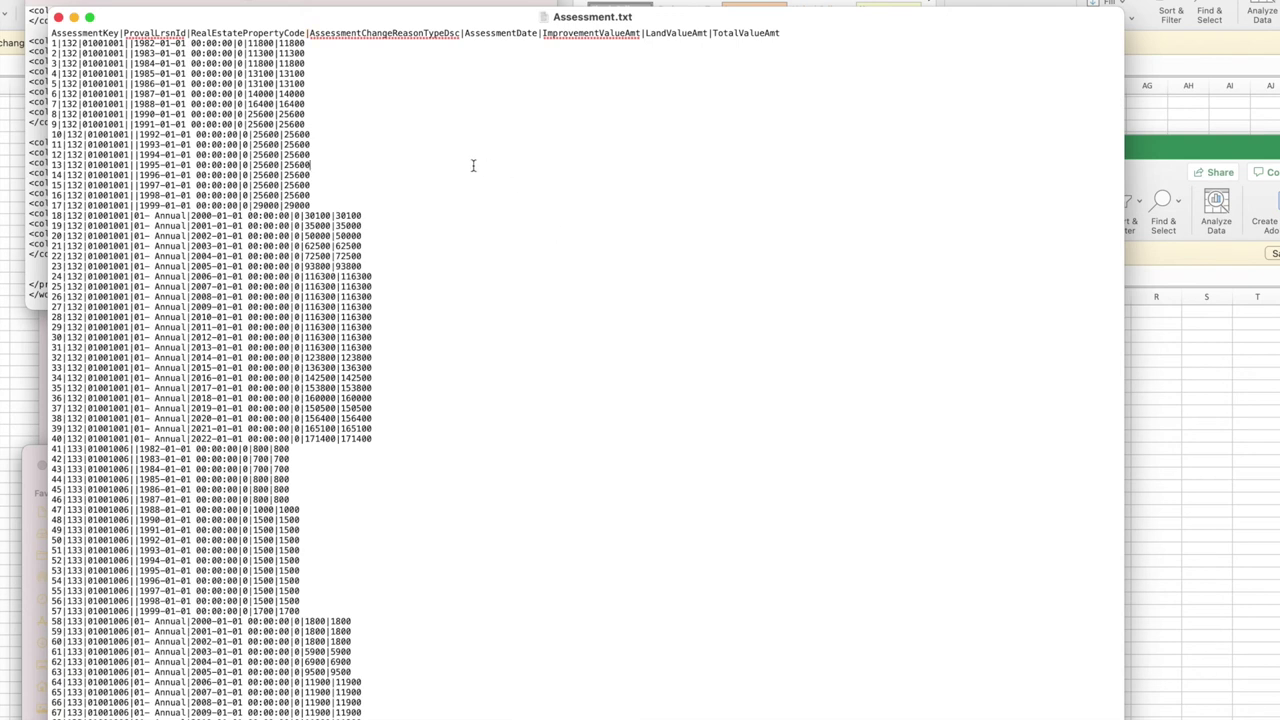
pyautogui.click(712, 34)
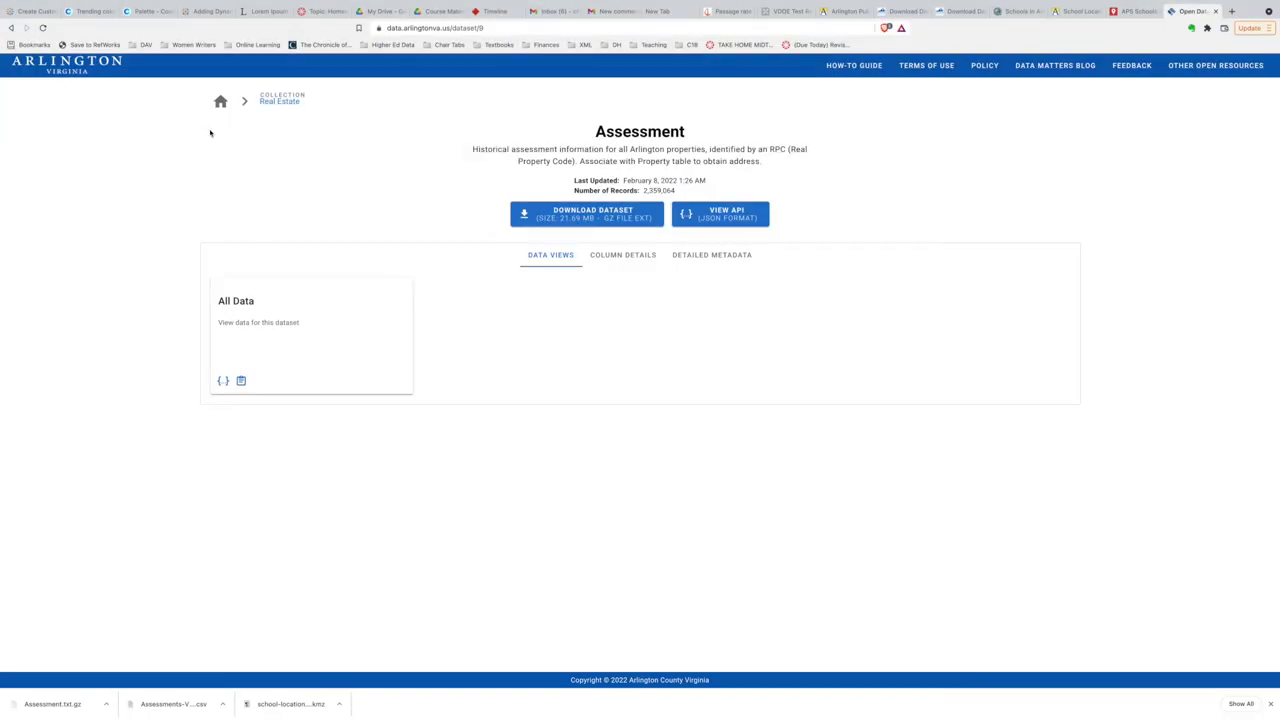
# - Switch back to the browser, return to the Real Estate collection and open the Property Address dataset
pyautogui.click(281, 102)
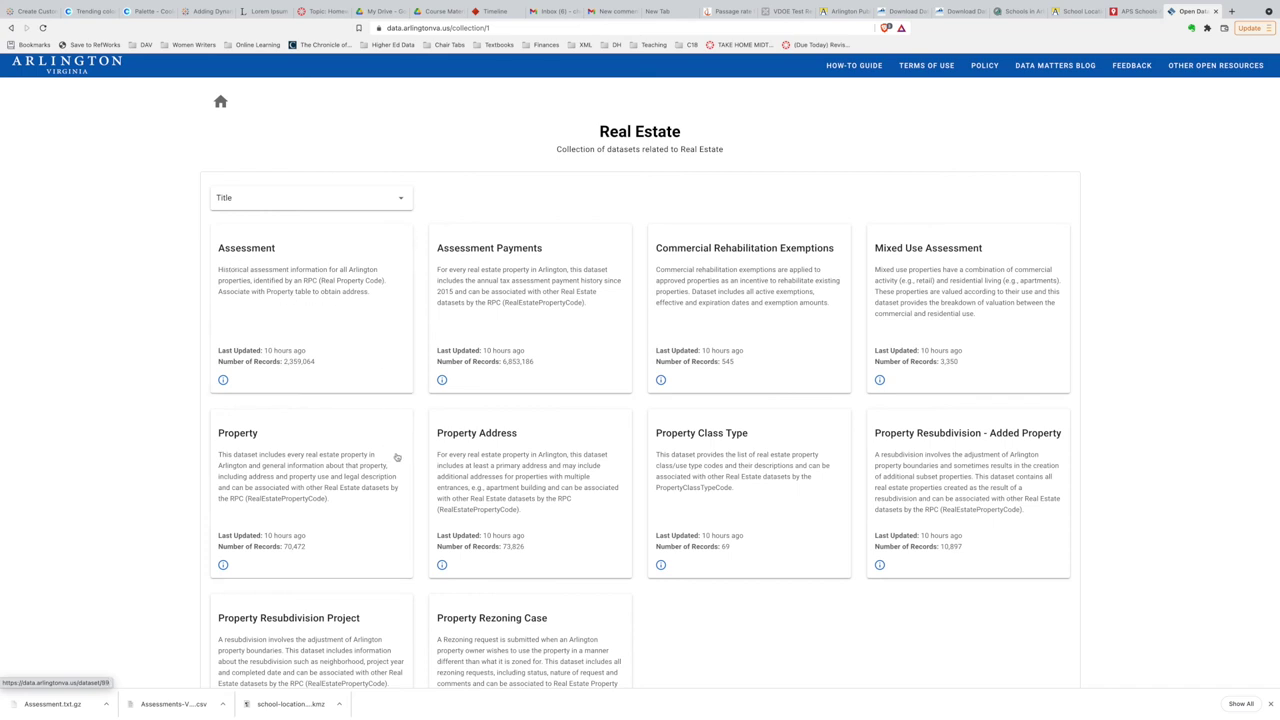
pyautogui.scroll(-1, 405, 508)
pyautogui.scroll(-3, 406, 510)
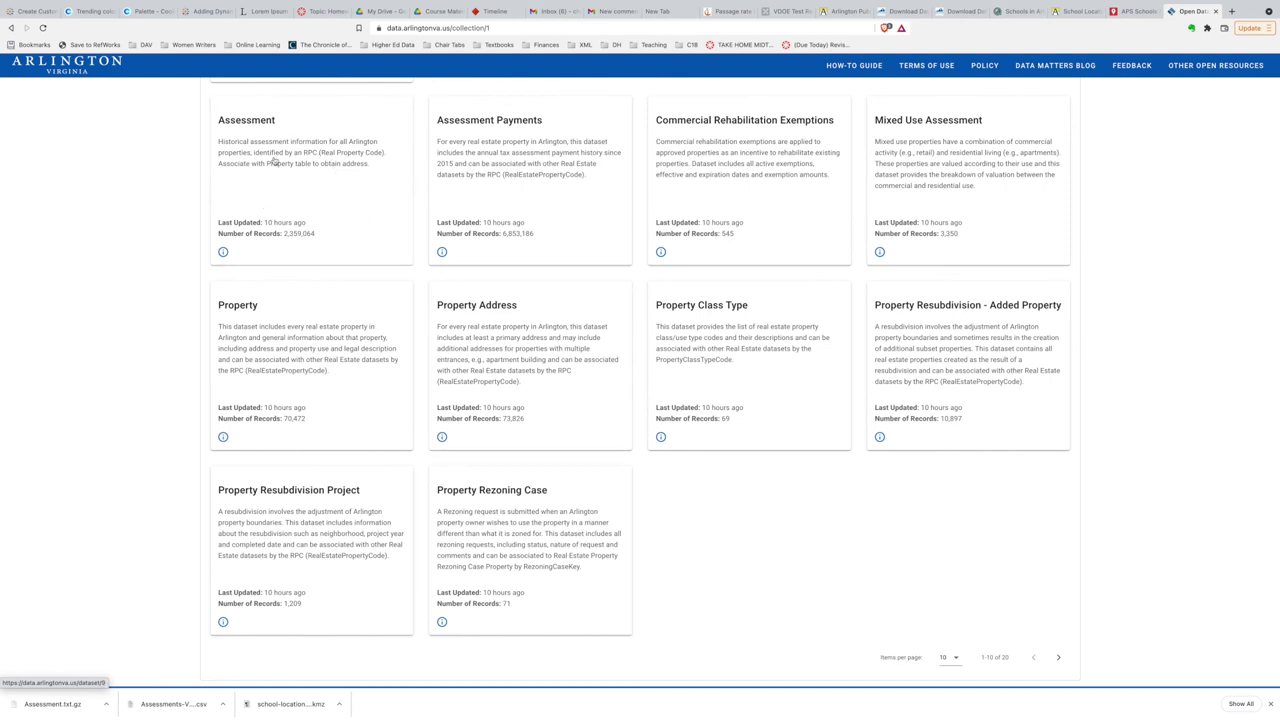
pyautogui.click(504, 340)
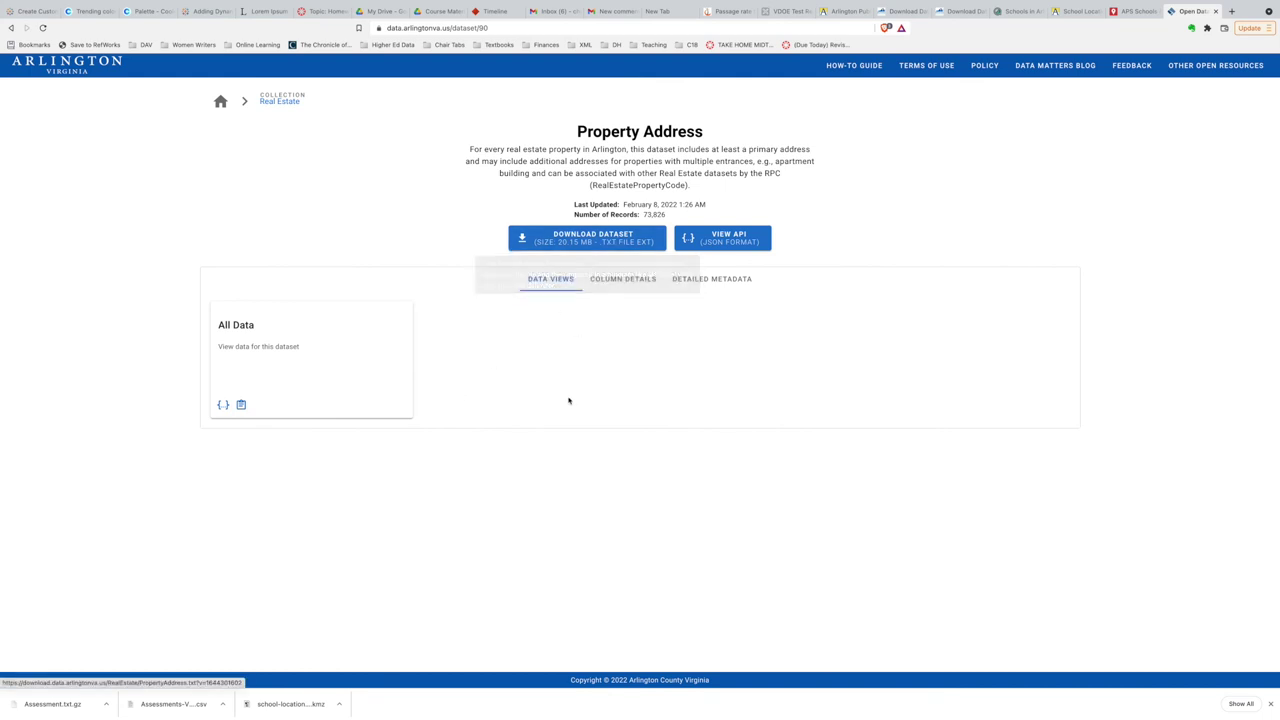
# - Review the column details of the Property Address dataset, from the property codes down to the latitude and longitude fields
pyautogui.click(616, 281)
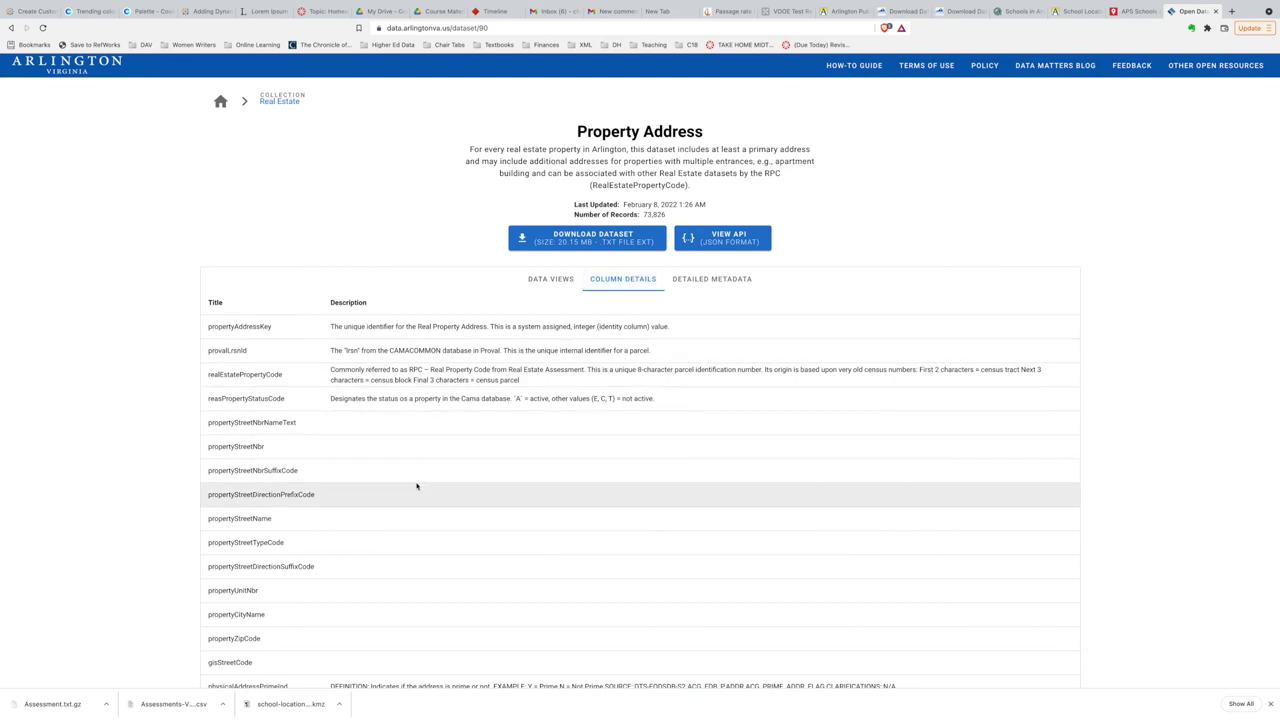
pyautogui.scroll(-2, 423, 528)
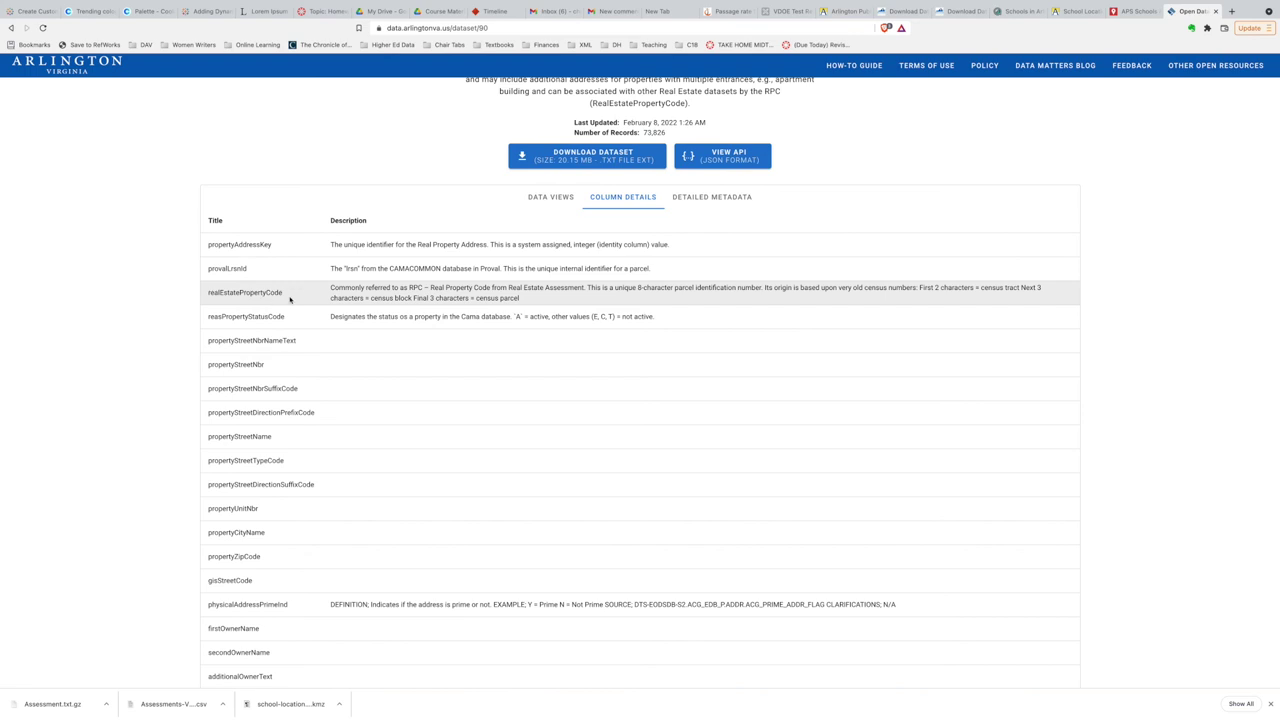
pyautogui.scroll(-2, 338, 430)
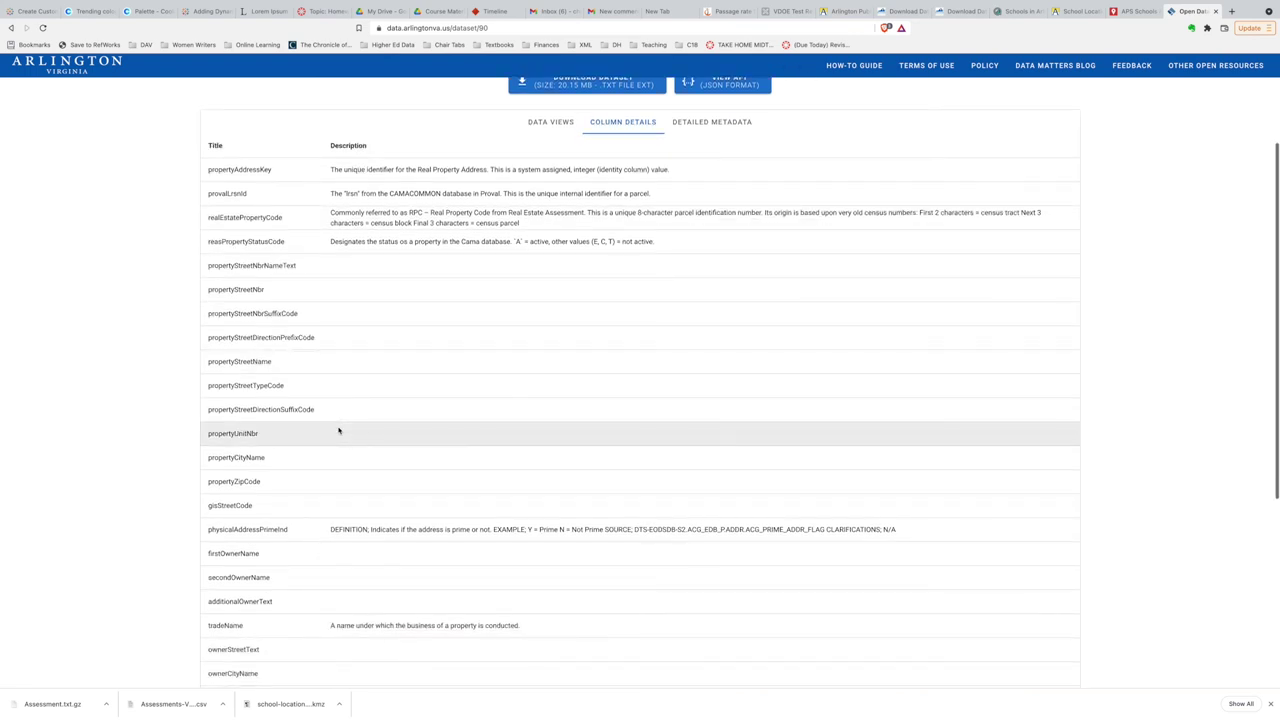
pyautogui.scroll(-1, 338, 430)
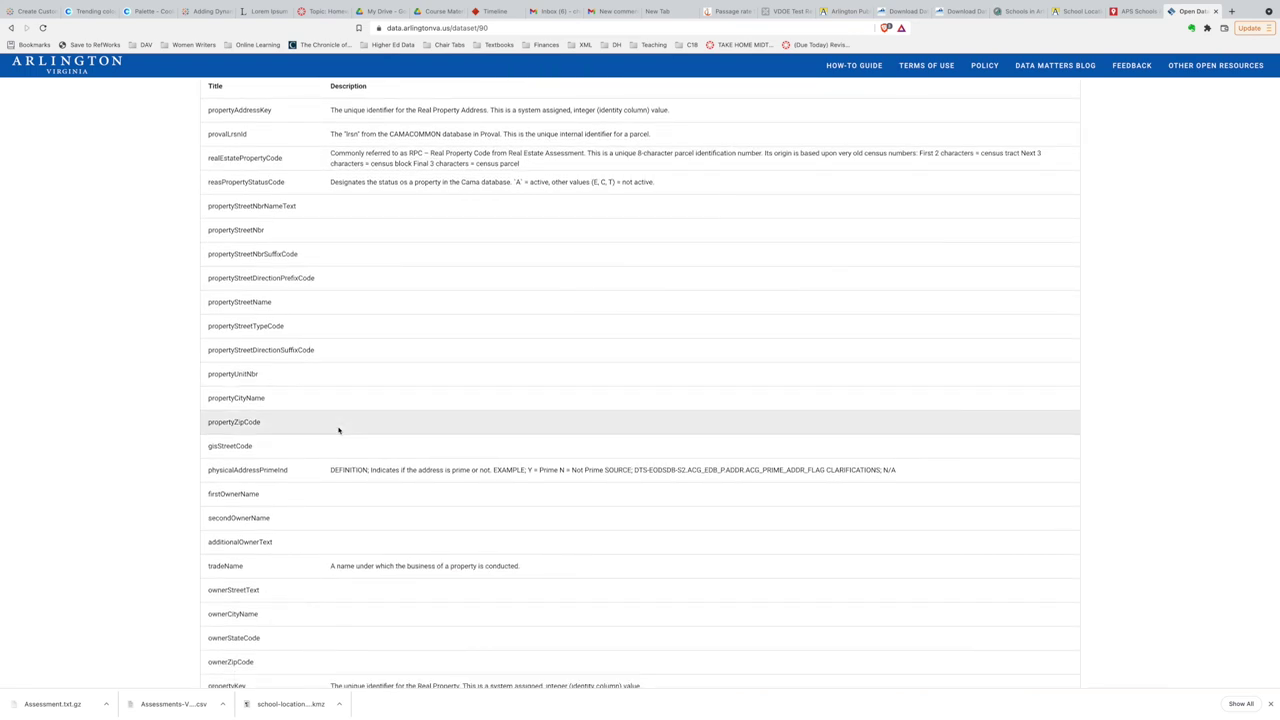
pyautogui.scroll(-3, 338, 430)
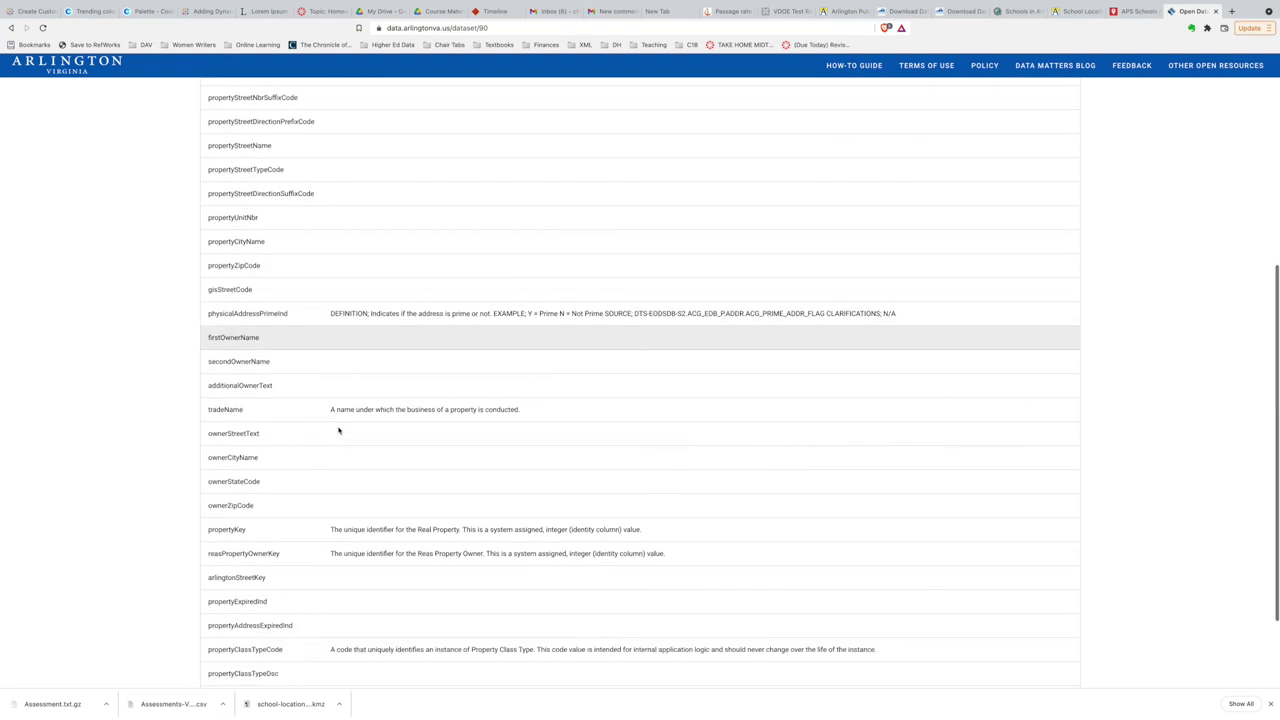
pyautogui.scroll(-3, 338, 430)
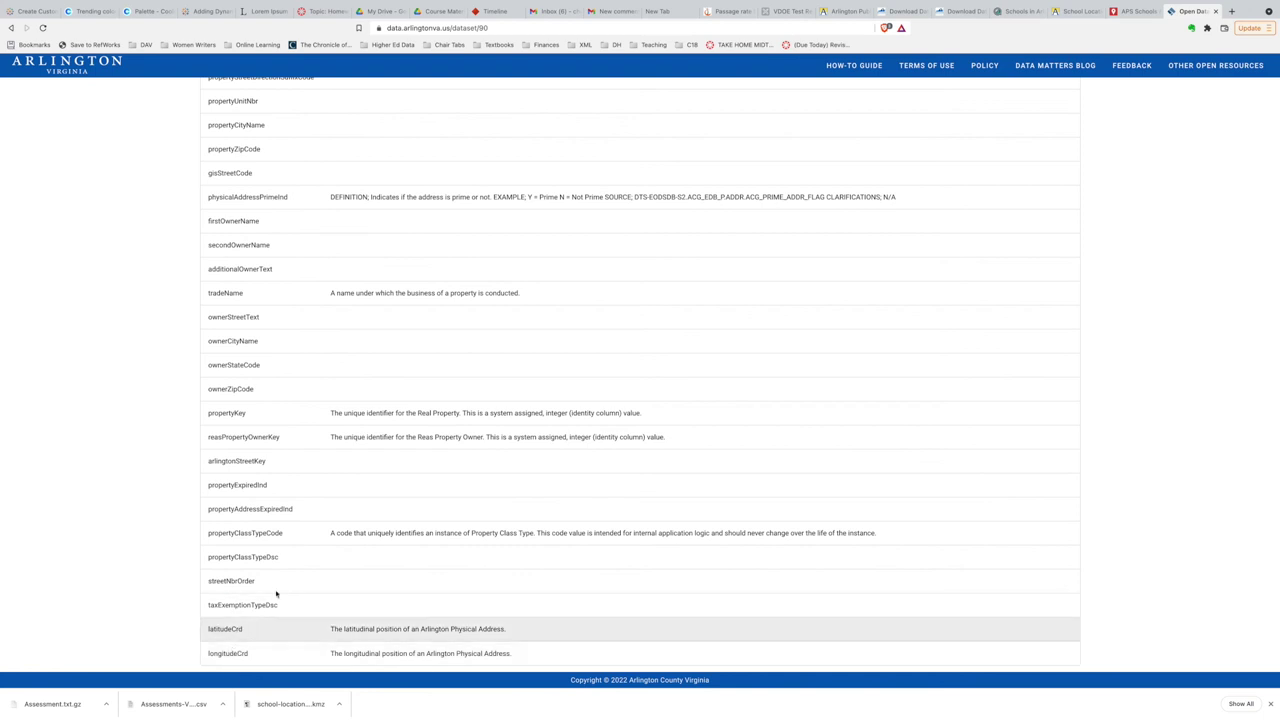
# - Recheck the Property Address column list, from the parcel identifiers and street fields through the zip code, owner and property key fields
pyautogui.scroll(5, 238, 550)
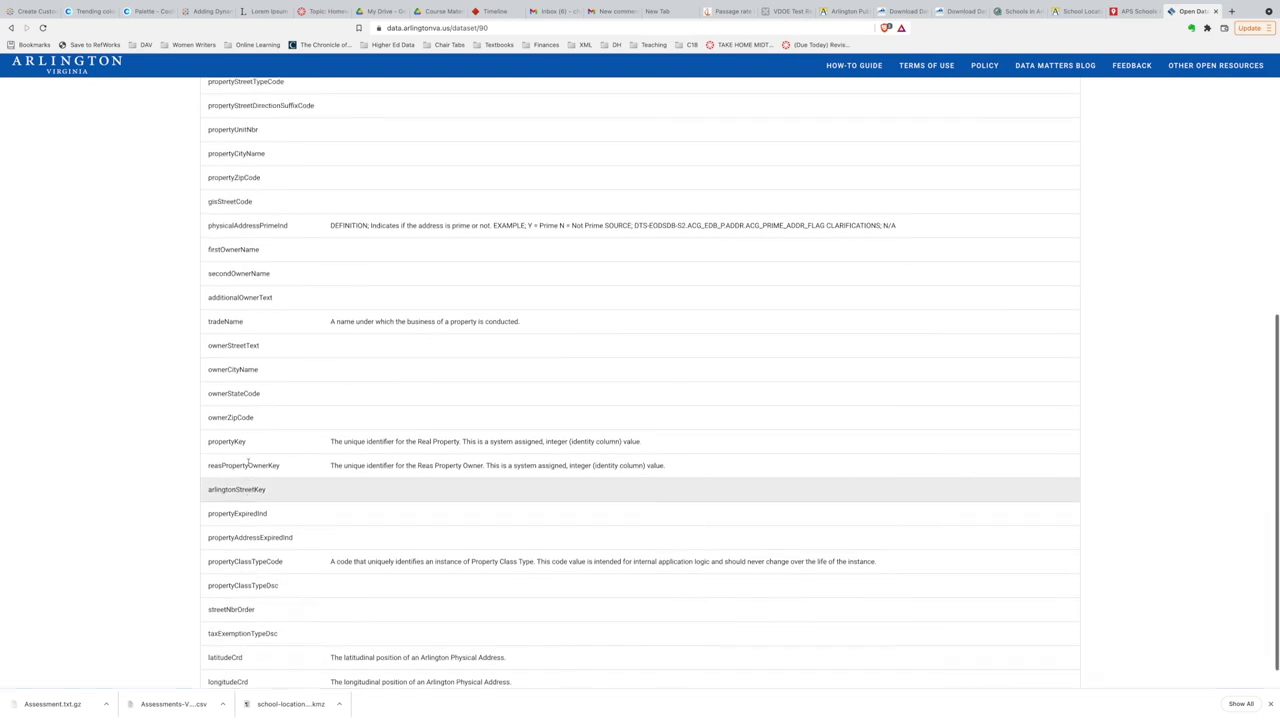
pyautogui.scroll(1, 249, 465)
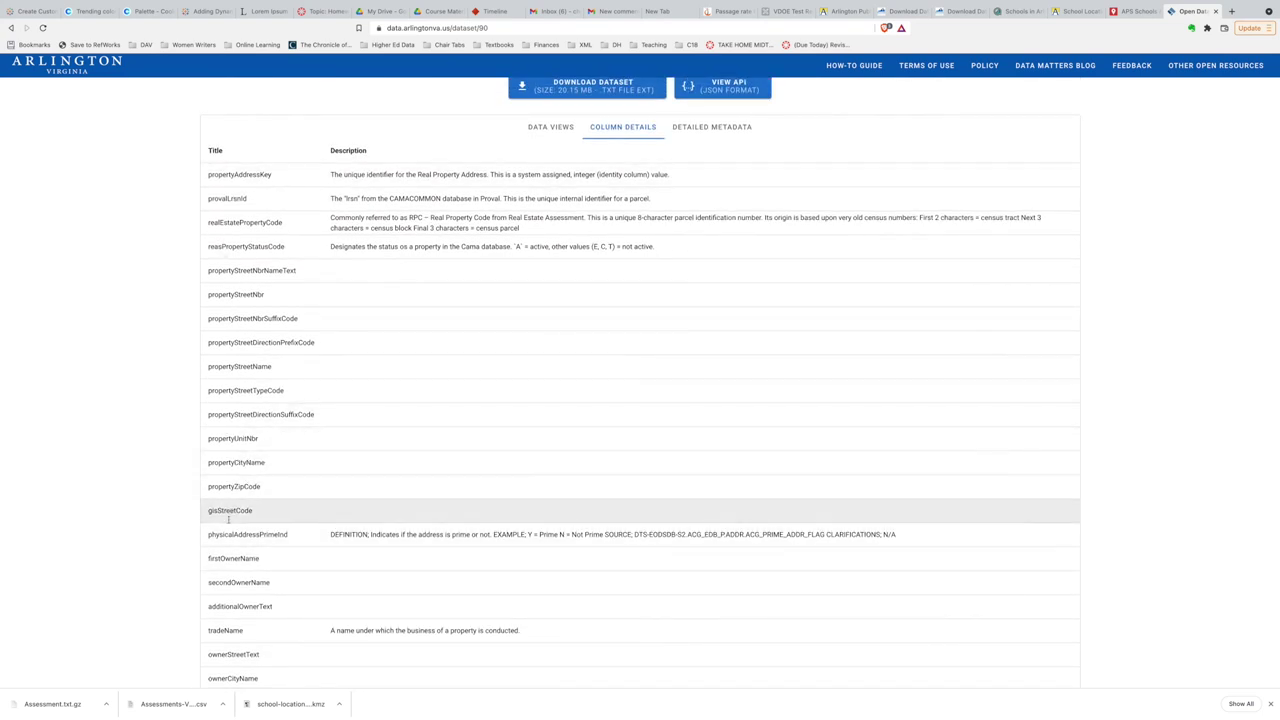
pyautogui.scroll(-2, 230, 552)
pyautogui.scroll(-3, 230, 552)
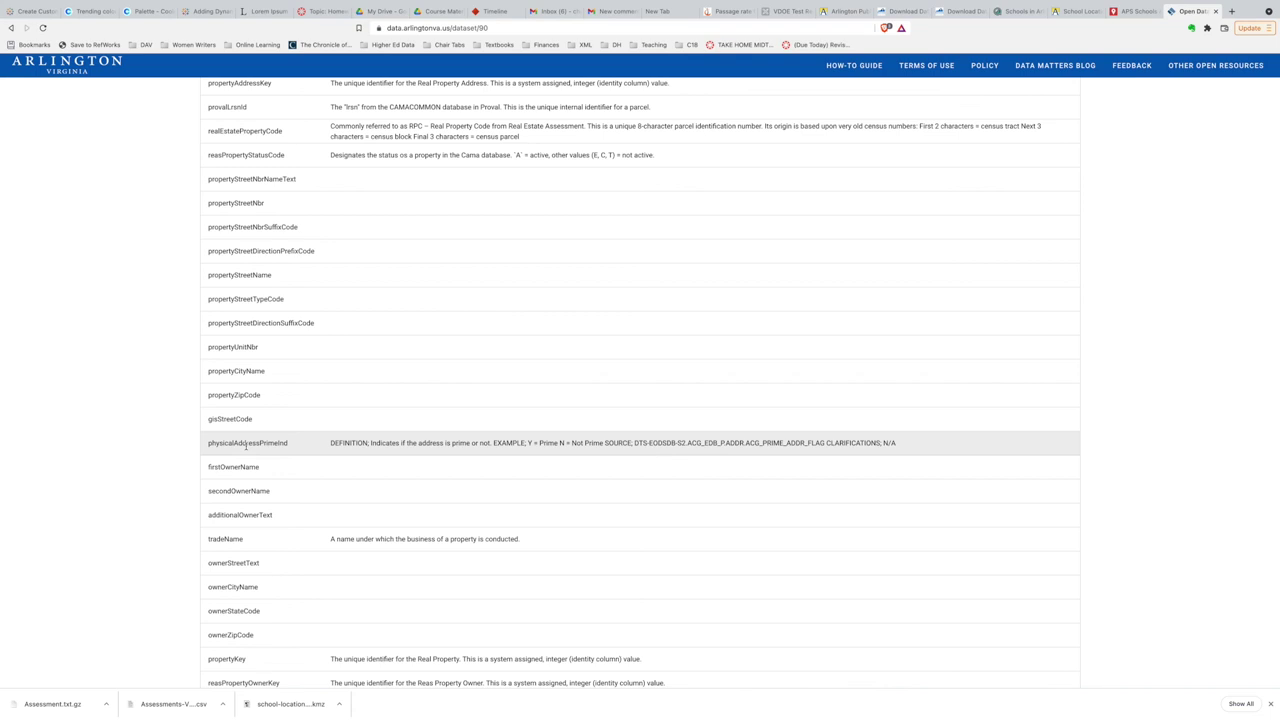
pyautogui.scroll(-3, 271, 597)
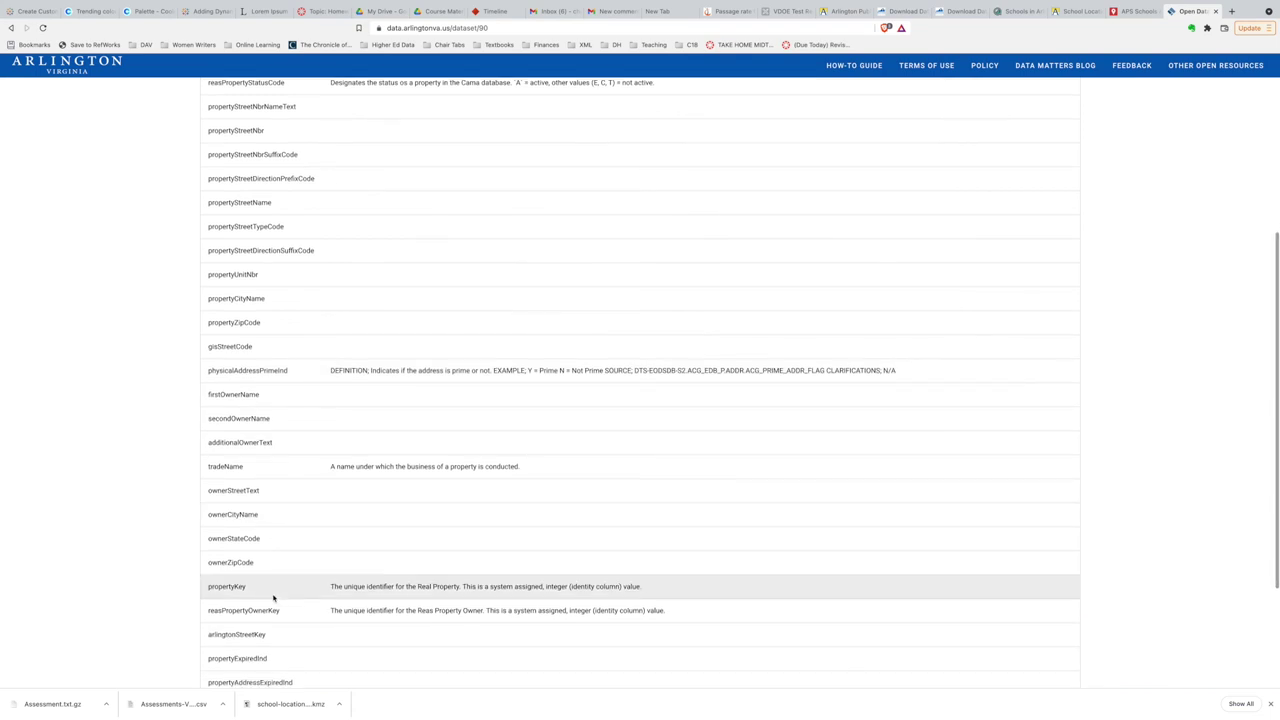
pyautogui.scroll(-3, 273, 597)
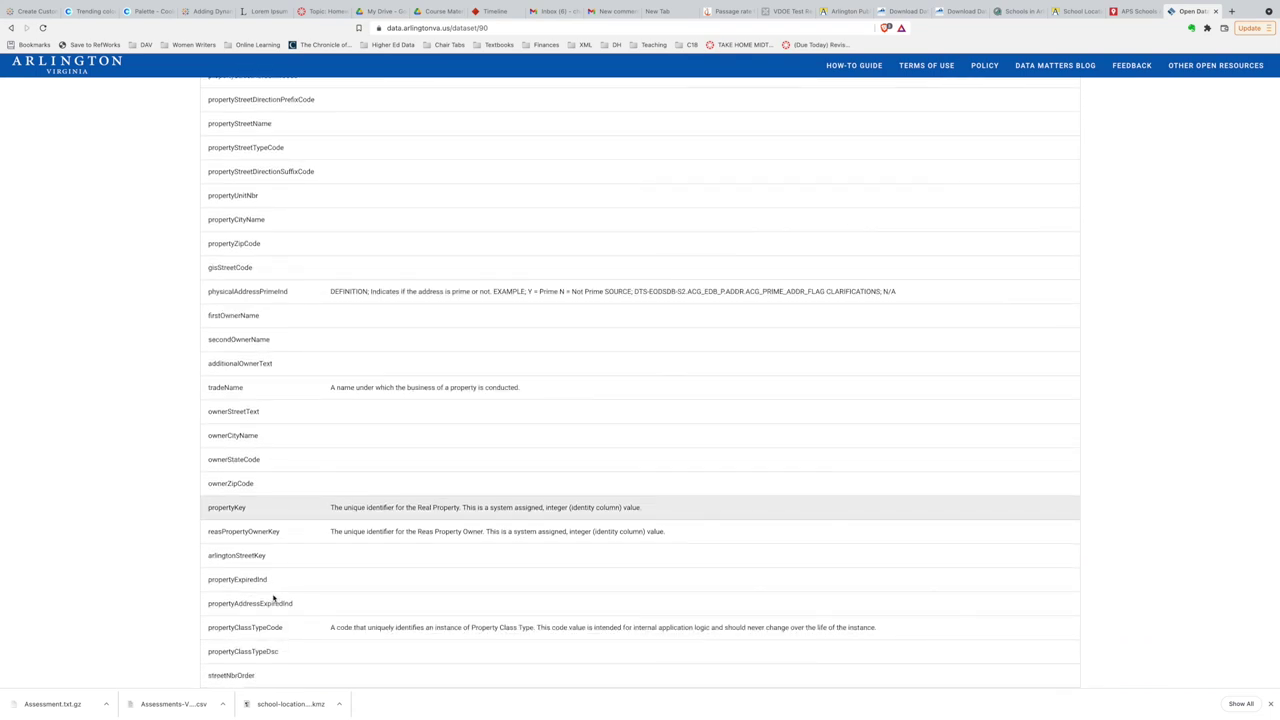
pyautogui.scroll(3, 273, 597)
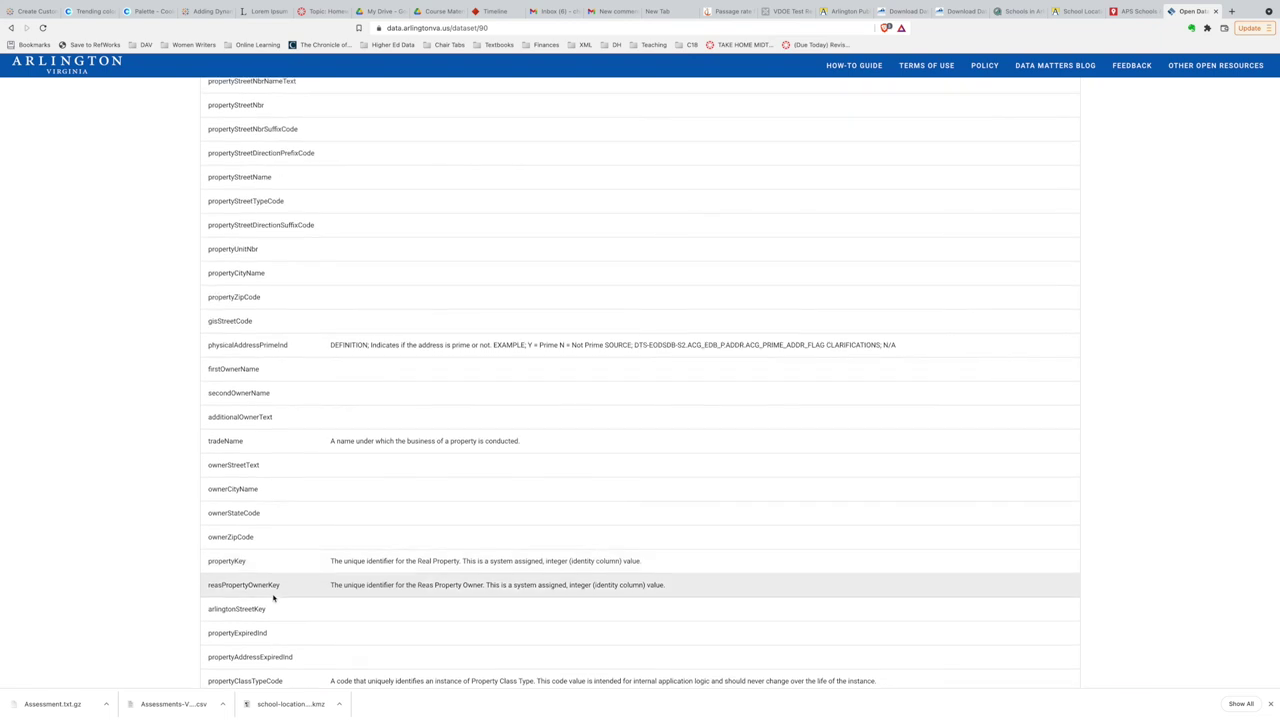
pyautogui.scroll(4, 273, 597)
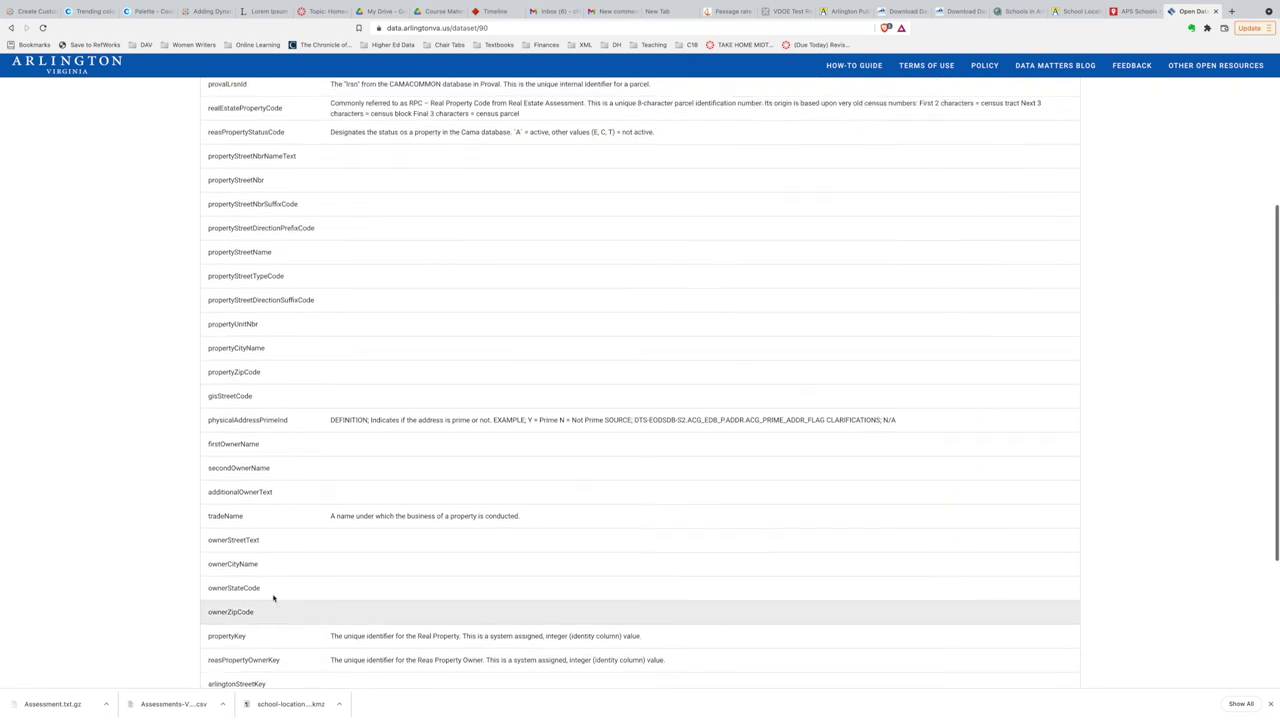
pyautogui.scroll(2, 273, 597)
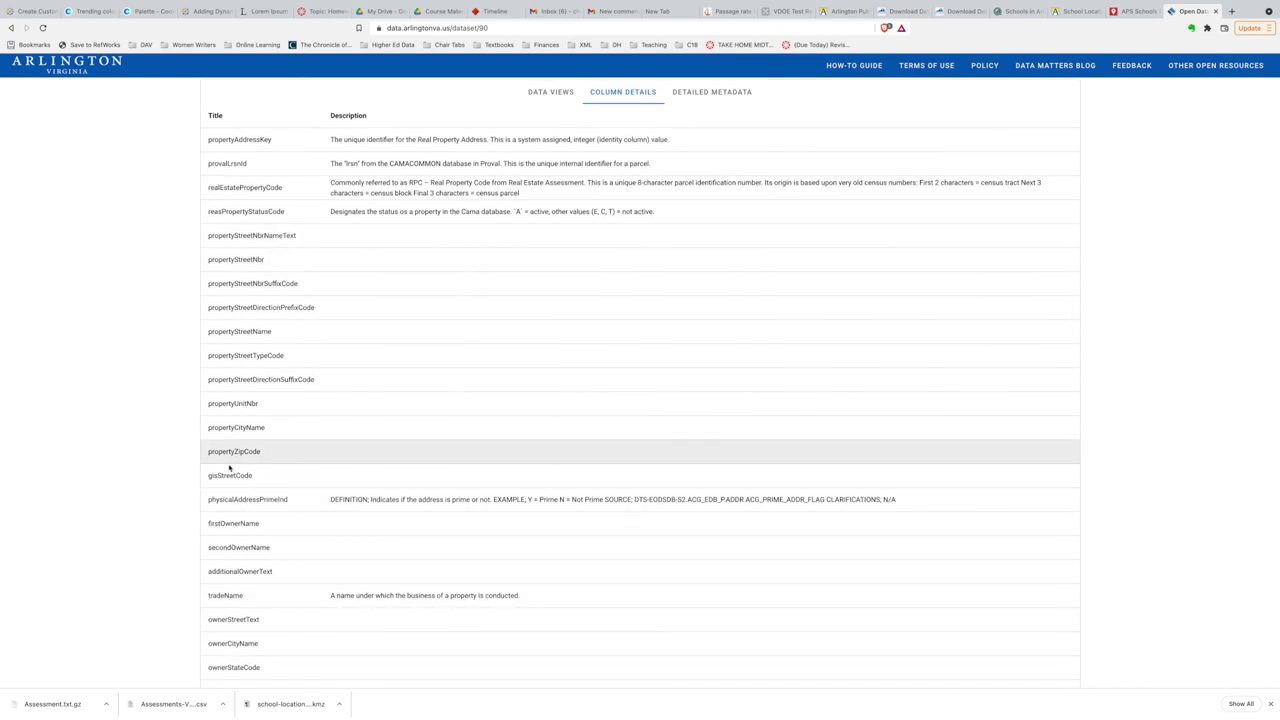
# - Check the Property Address dataset's detailed metadata, then display its available data views
pyautogui.click(692, 97)
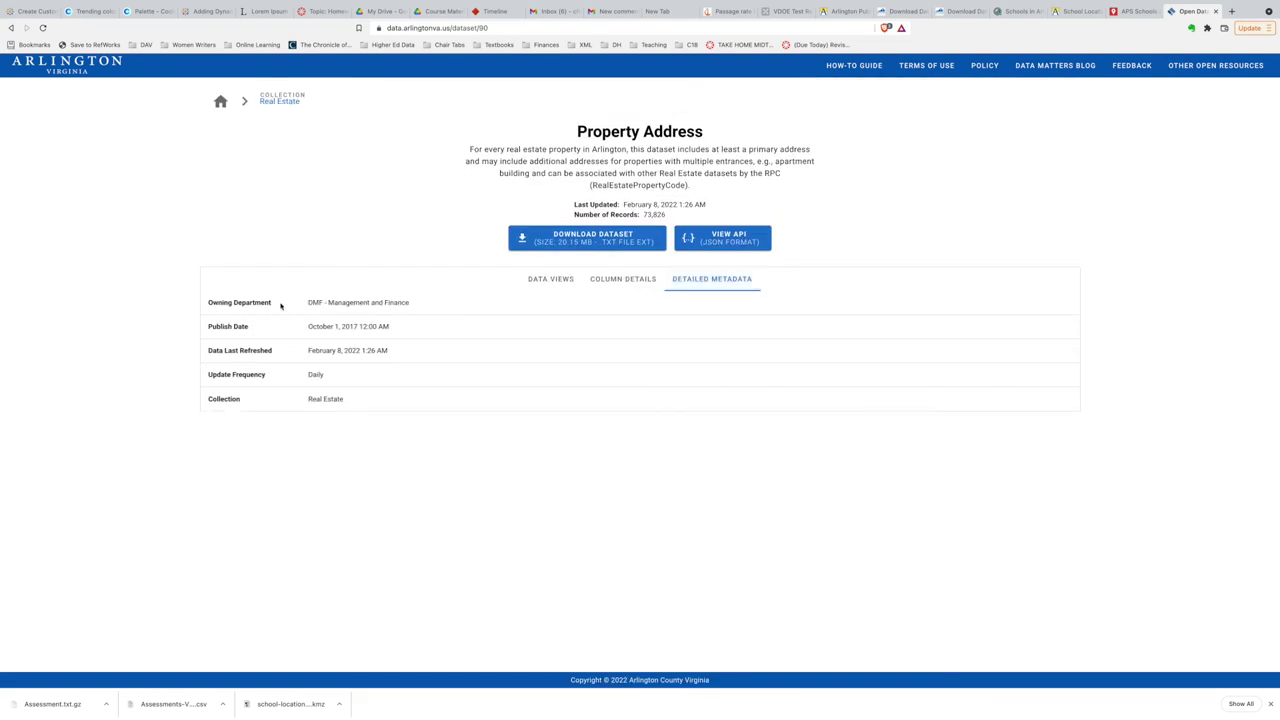
pyautogui.click(600, 280)
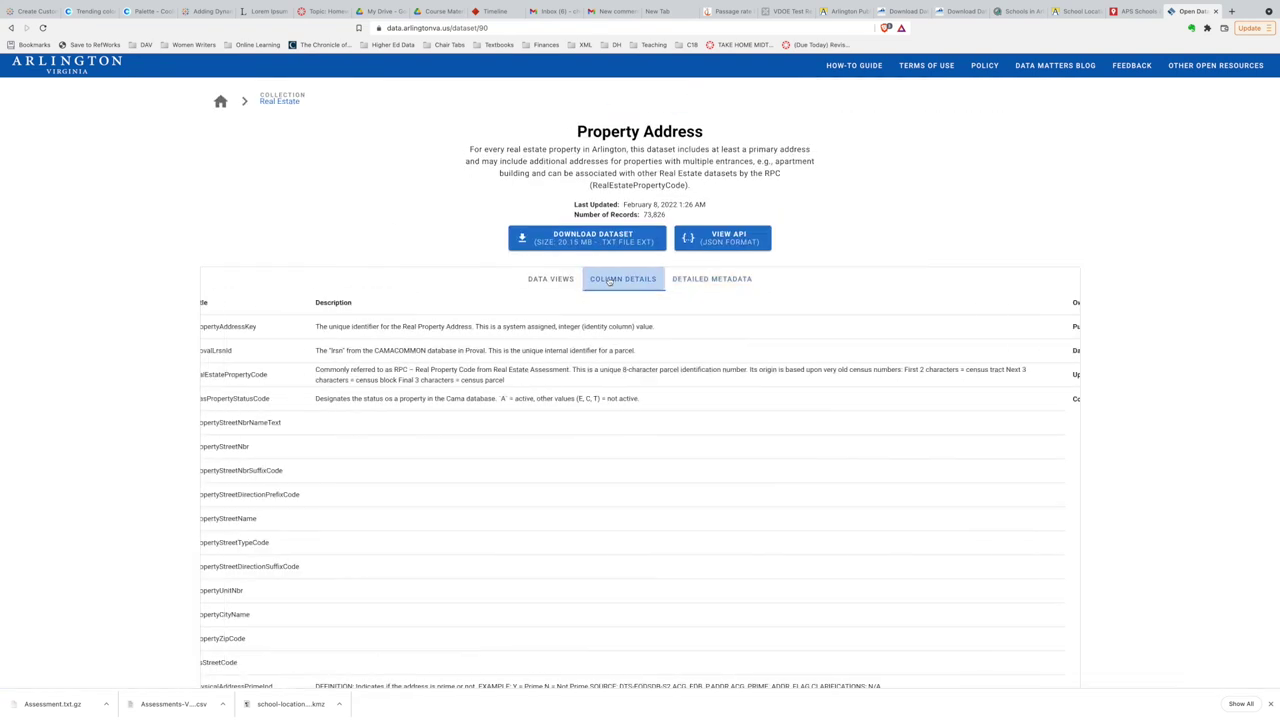
pyautogui.click(545, 279)
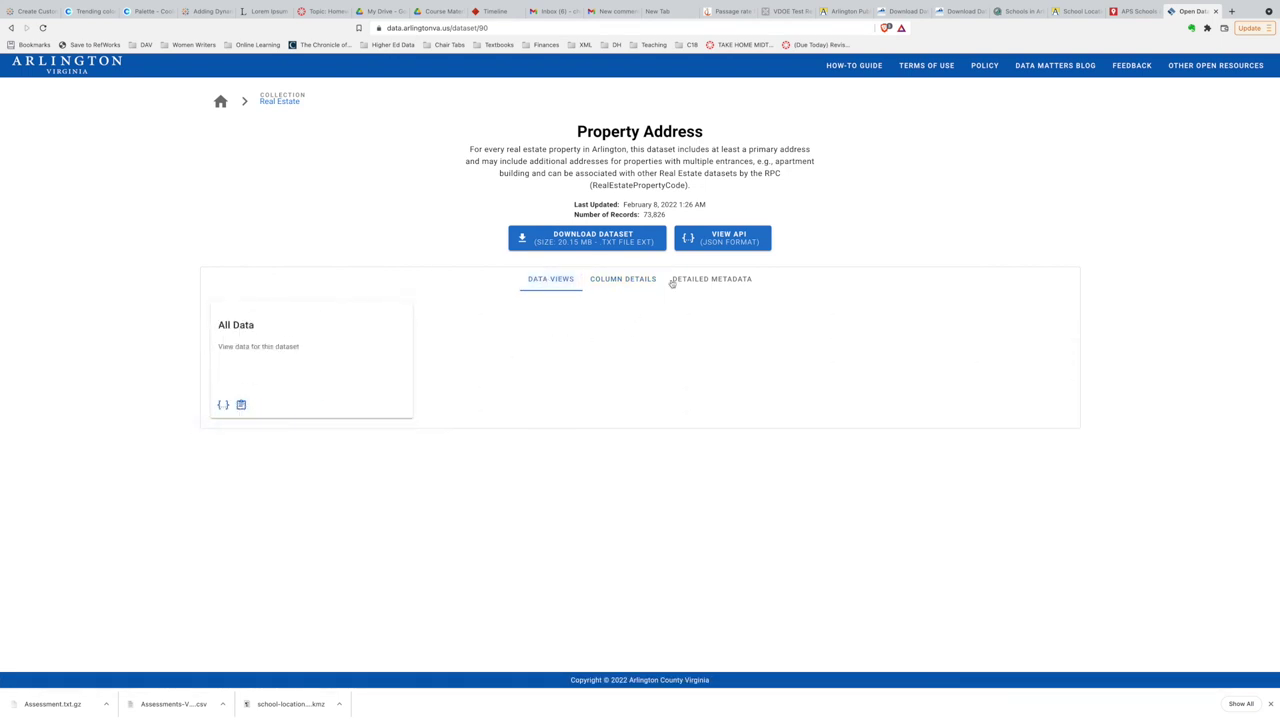
# - Download the Property Address dataset into the Dashboard Data folder under the name PropertyAddress-Arlington
pyautogui.click(594, 242)
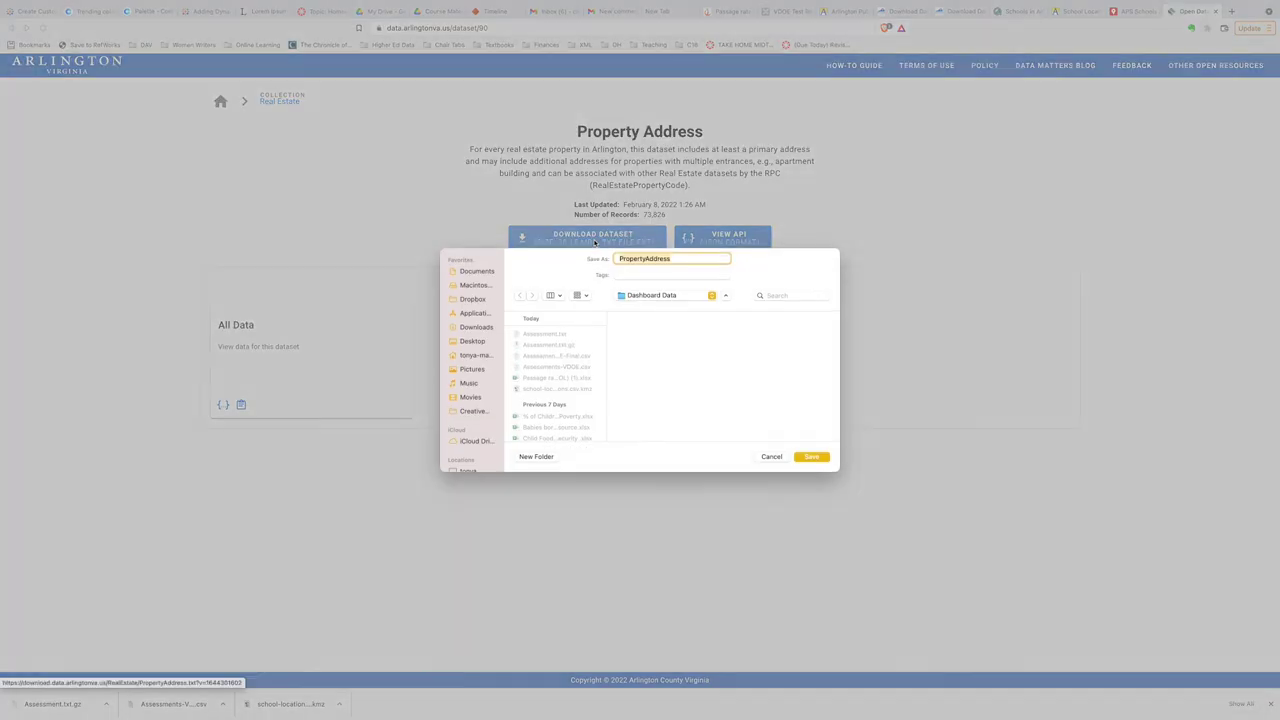
pyautogui.click(671, 258)
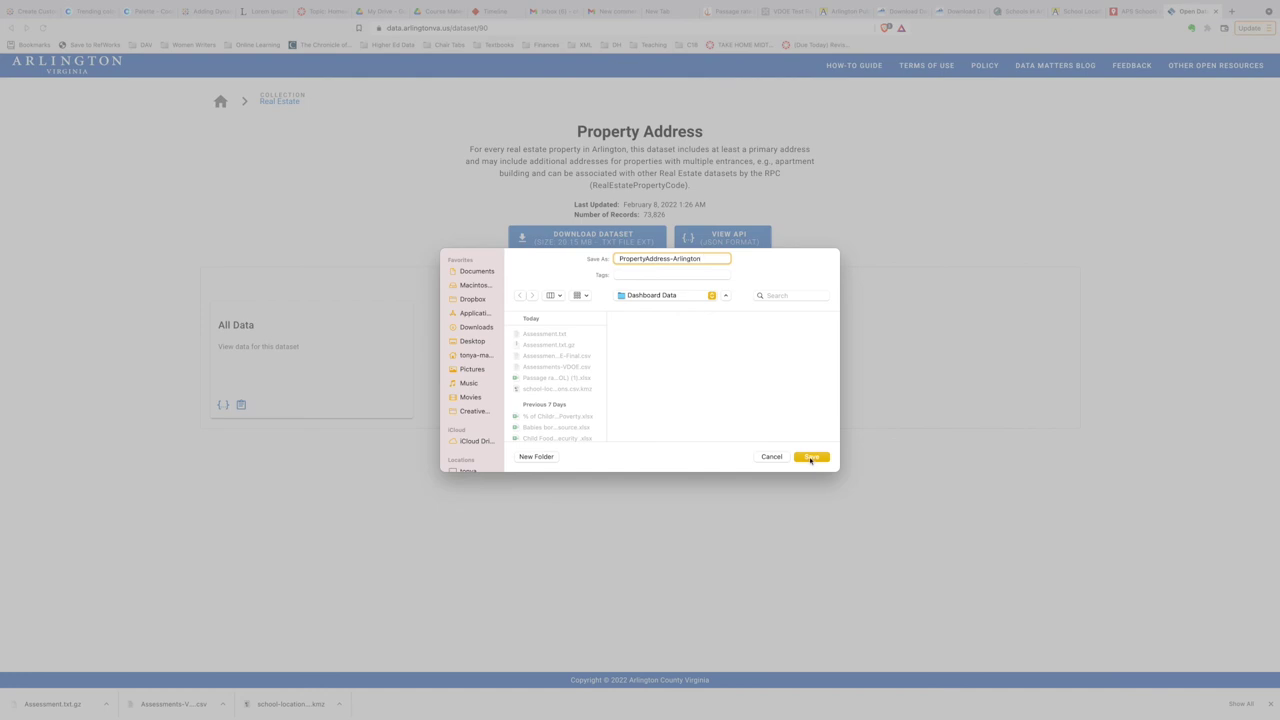
pyautogui.click(811, 457)
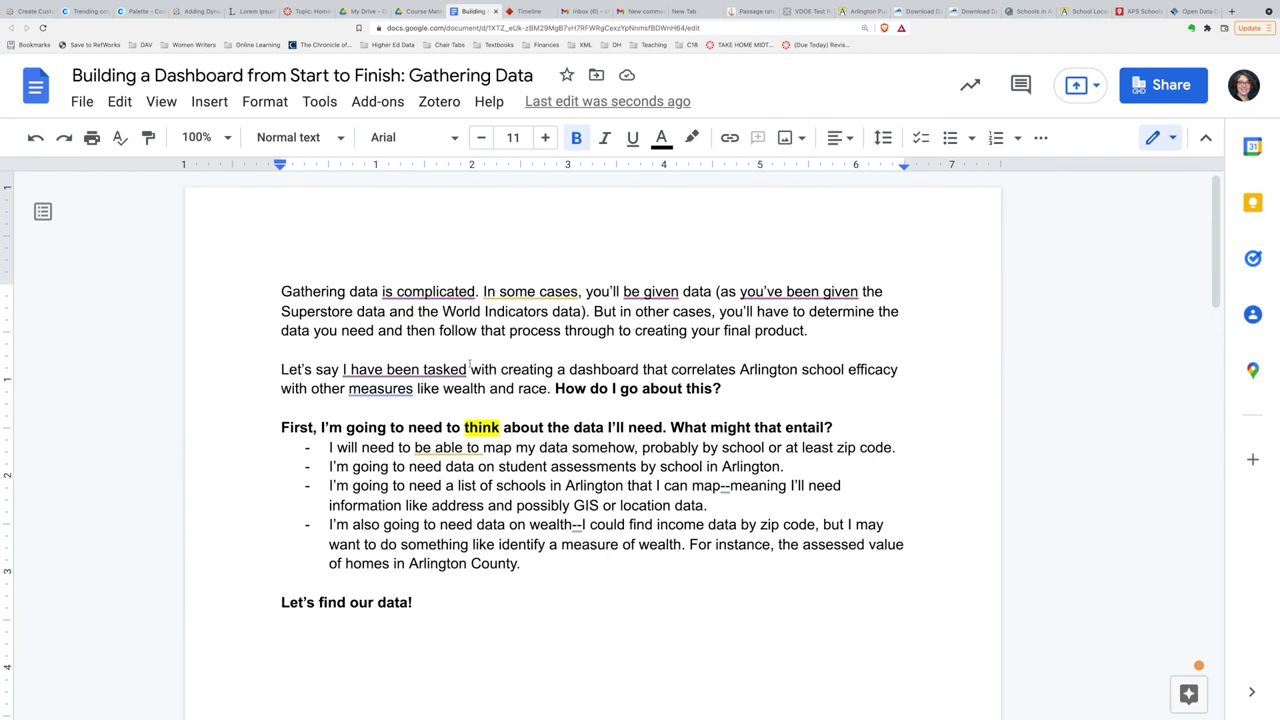
# - In the Google Docs notes on gathering data, read the paragraphs about cleaning the data and its different file formats
pyautogui.moveTo(404, 370)
pyautogui.click(717, 355)
pyautogui.click(620, 659)
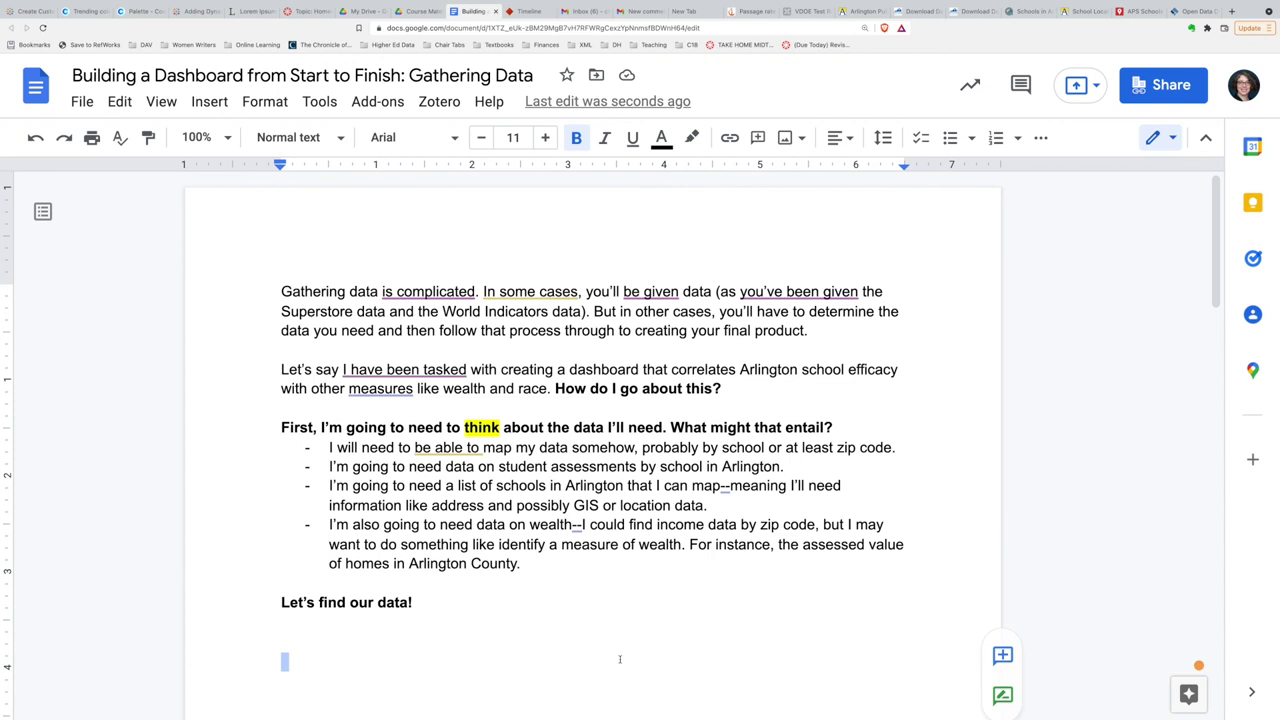
pyautogui.scroll(-5, 620, 659)
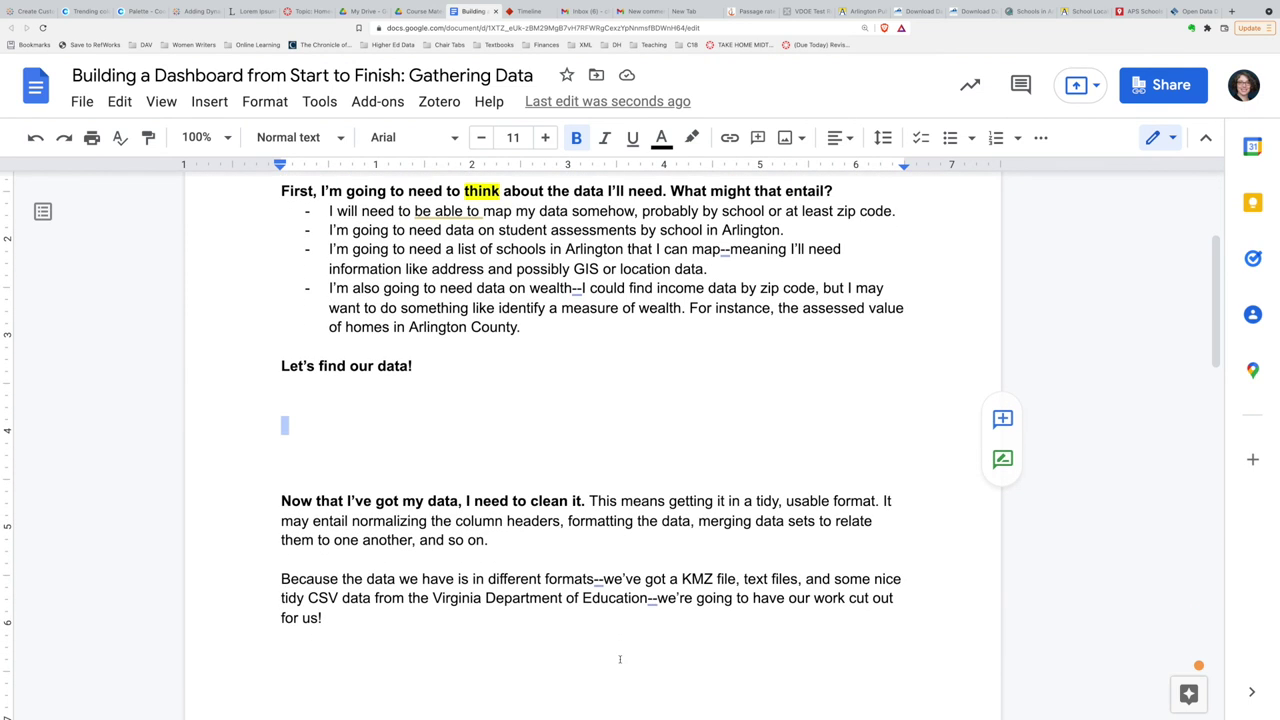
pyautogui.click(566, 600)
pyautogui.moveTo(586, 500); pyautogui.dragTo(271, 510)
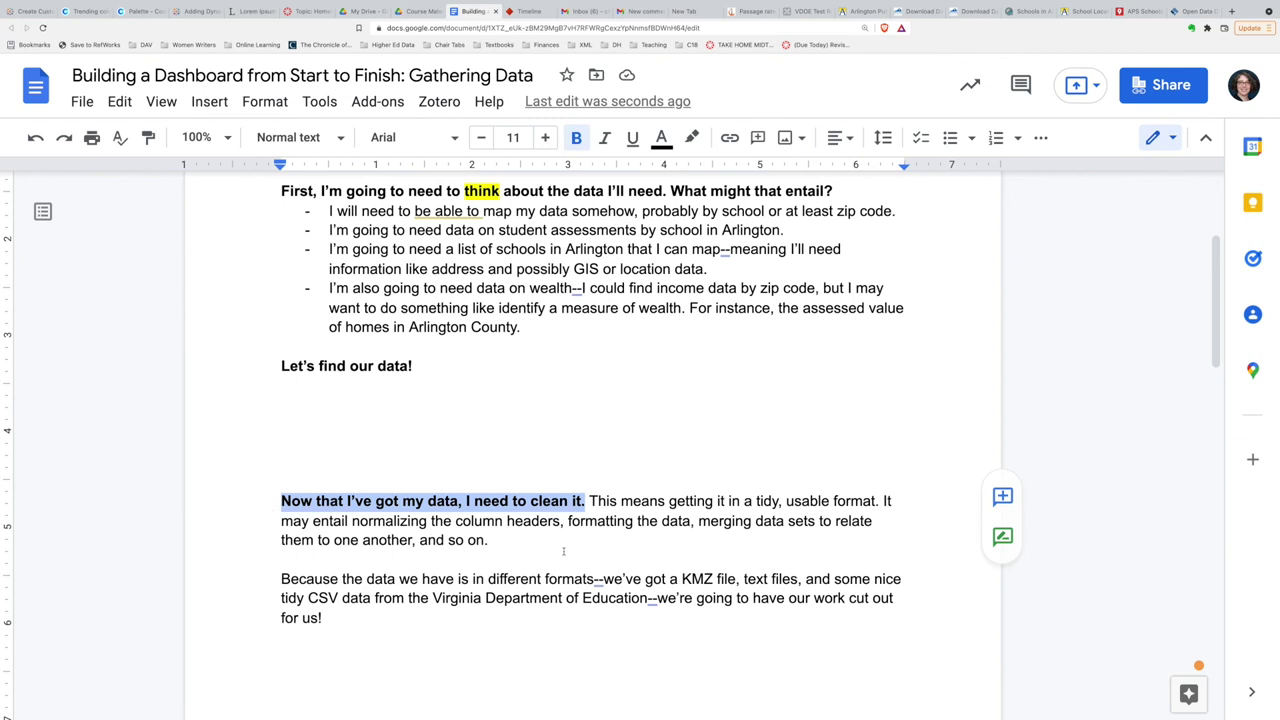
pyautogui.click(593, 548)
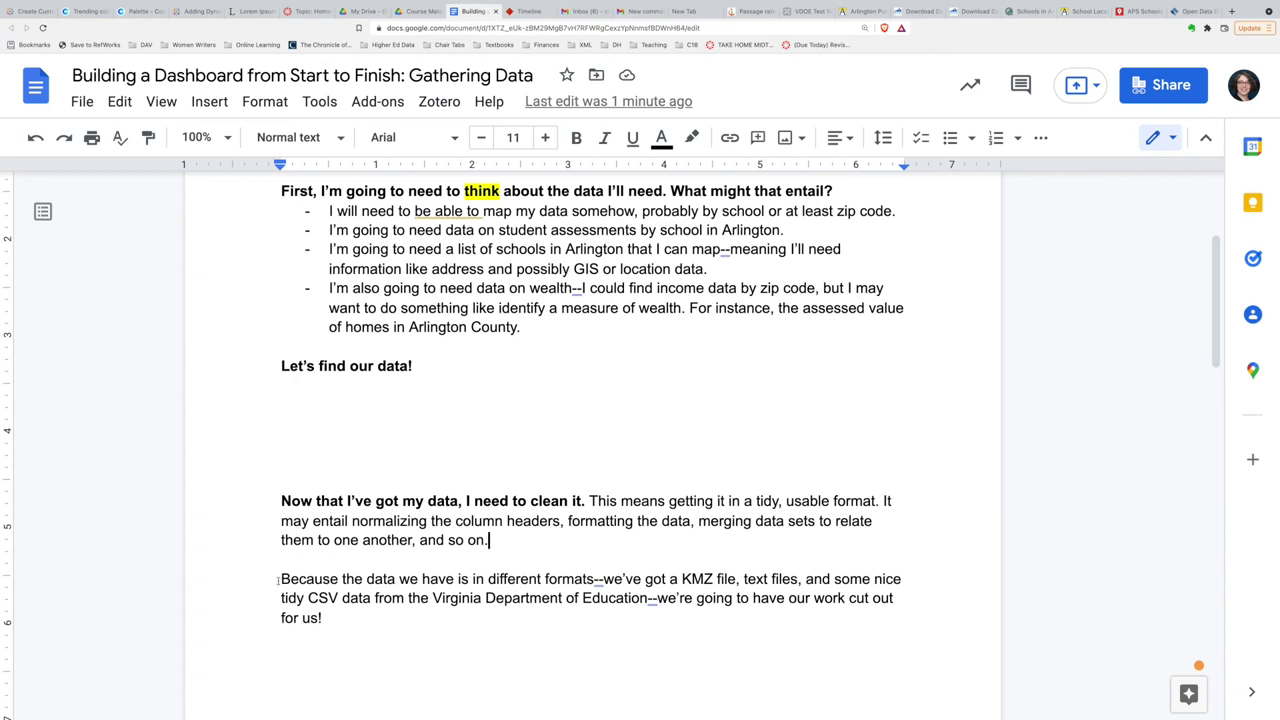
pyautogui.moveTo(281, 580); pyautogui.dragTo(357, 634)
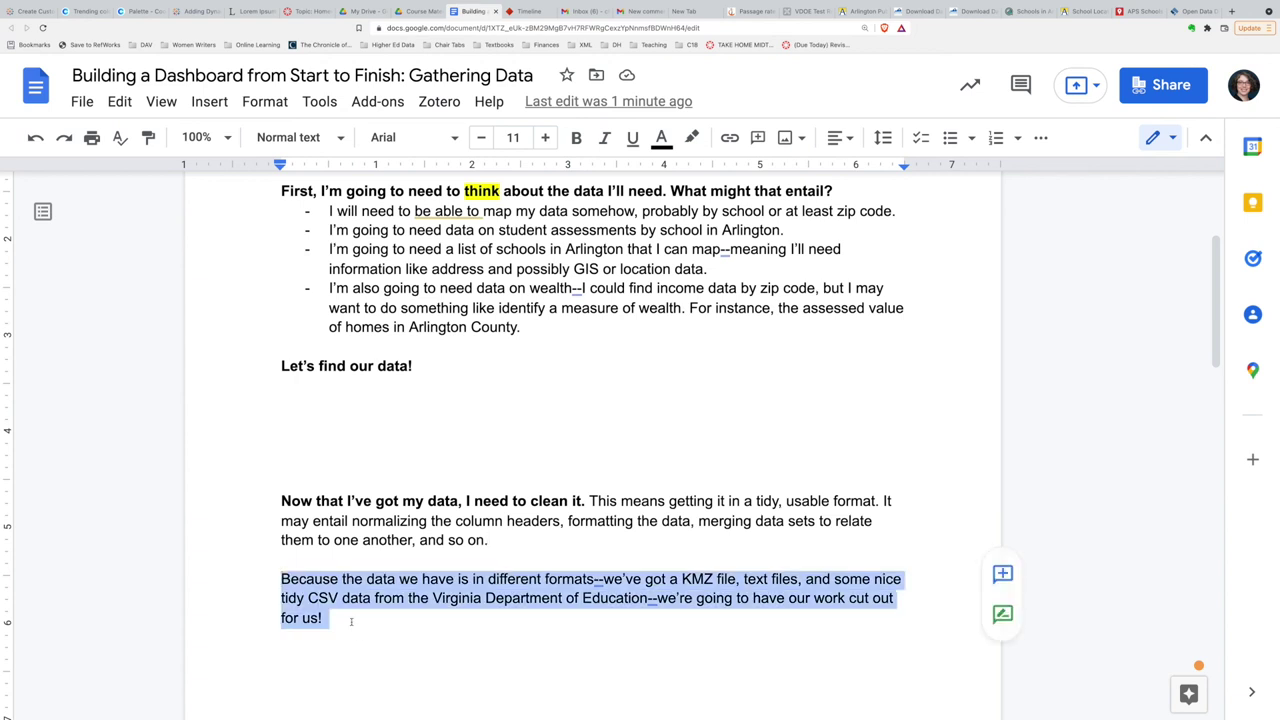
pyautogui.doubleClick(697, 580)
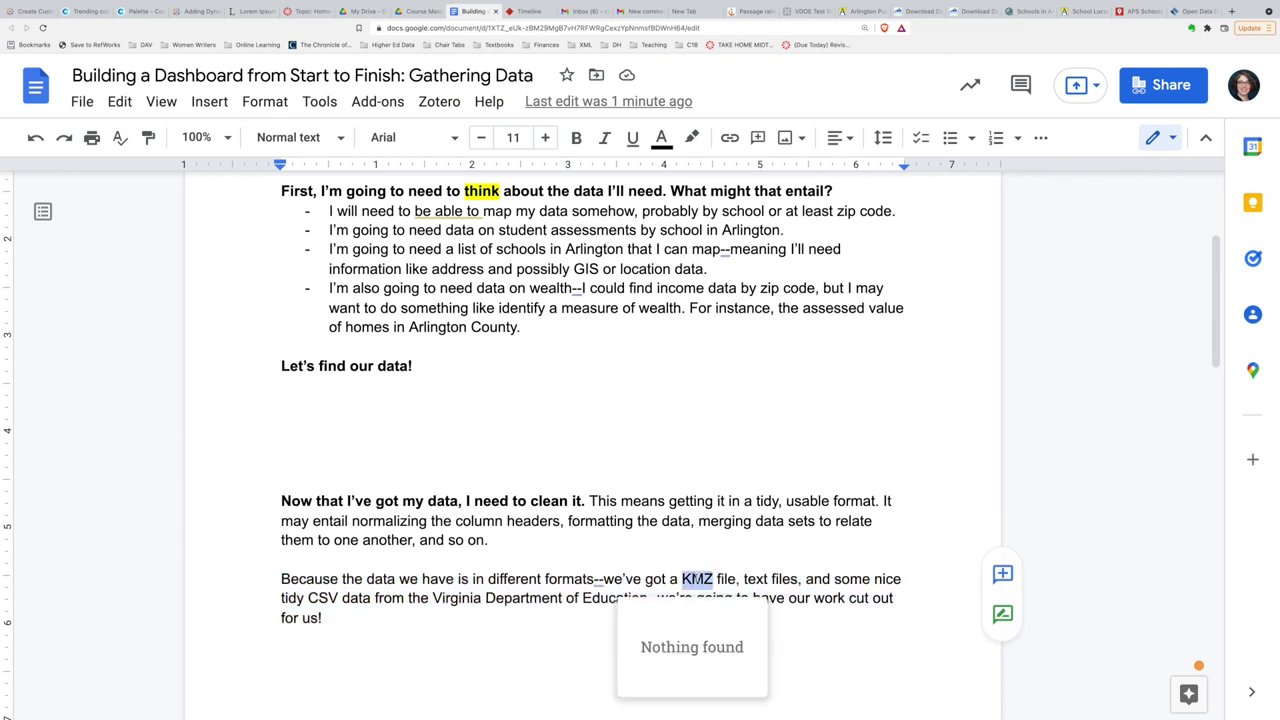
pyautogui.doubleClick(691, 559)
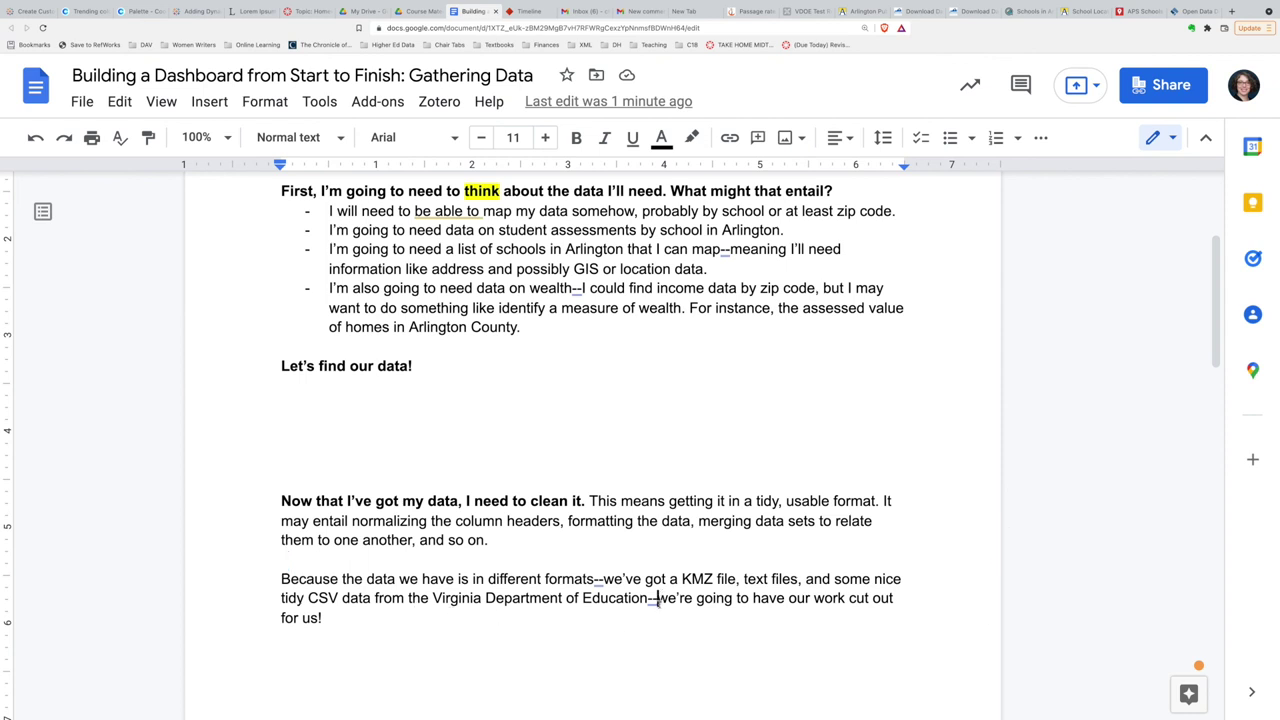
# - Highlight the closing words "we're going to have our work cut out for us!" in yellow
pyautogui.moveTo(657, 597); pyautogui.dragTo(658, 614)
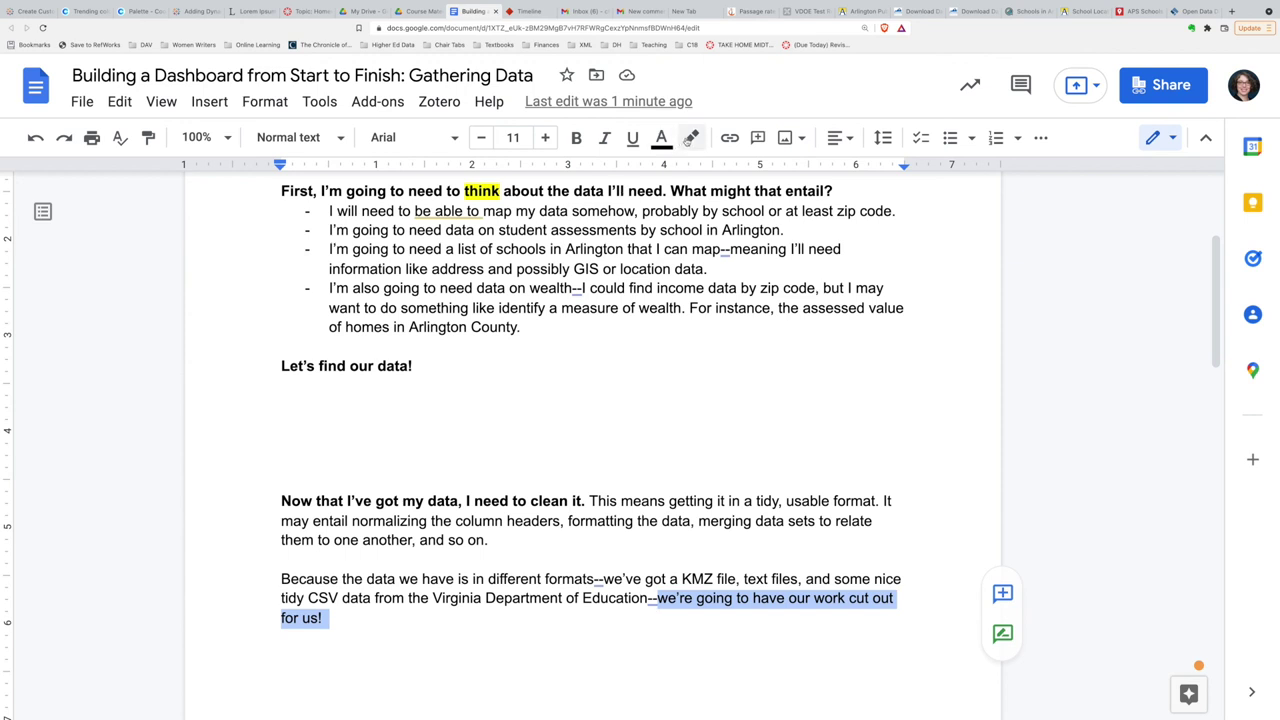
pyautogui.click(691, 137)
pyautogui.click(765, 263)
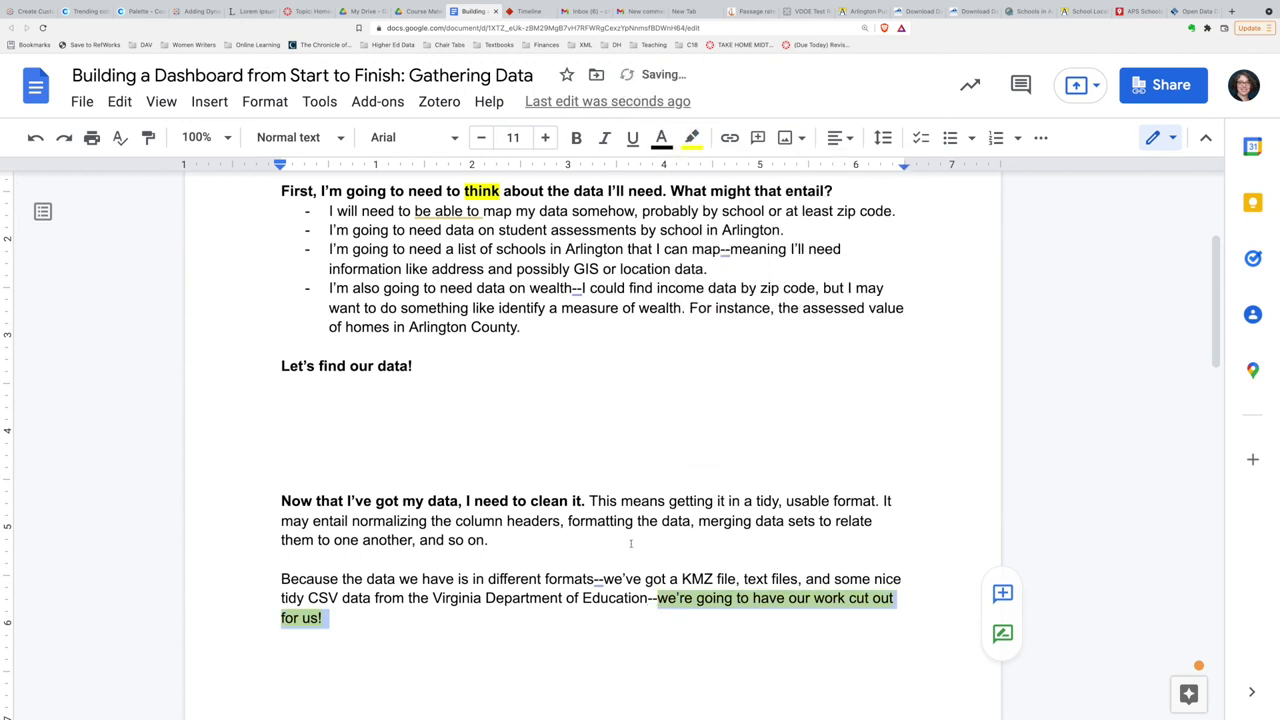
pyautogui.click(642, 619)
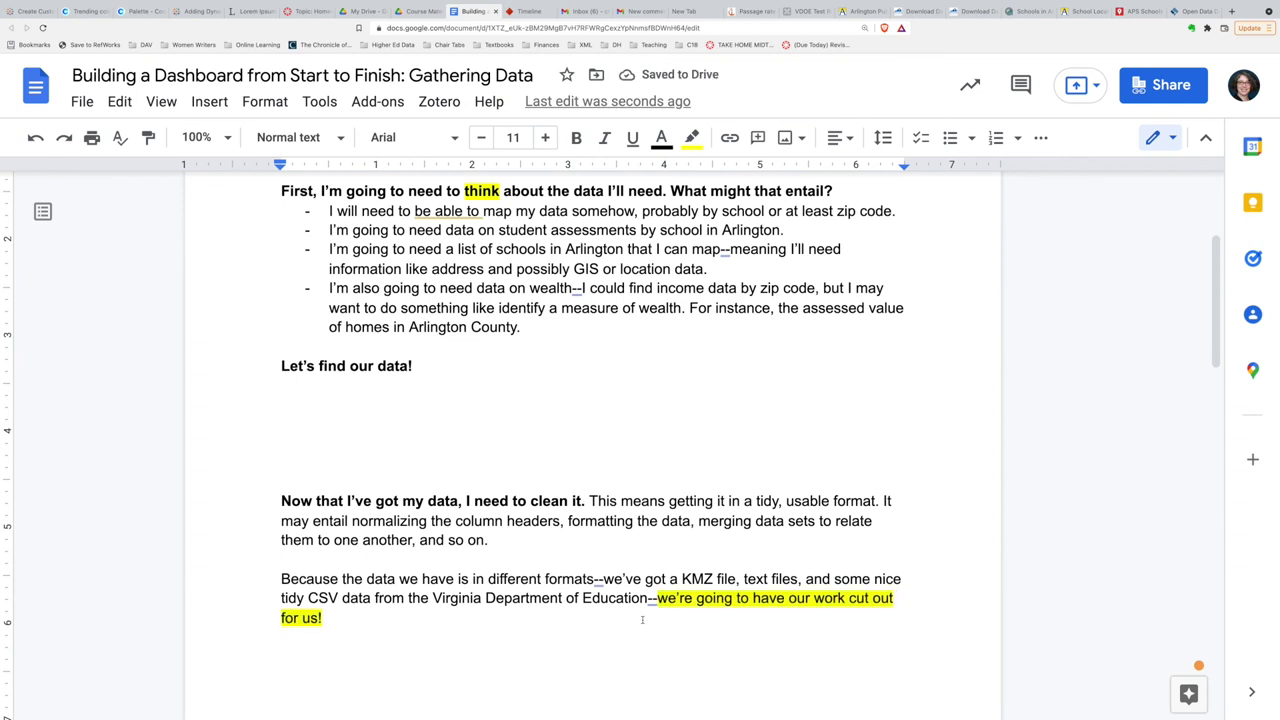